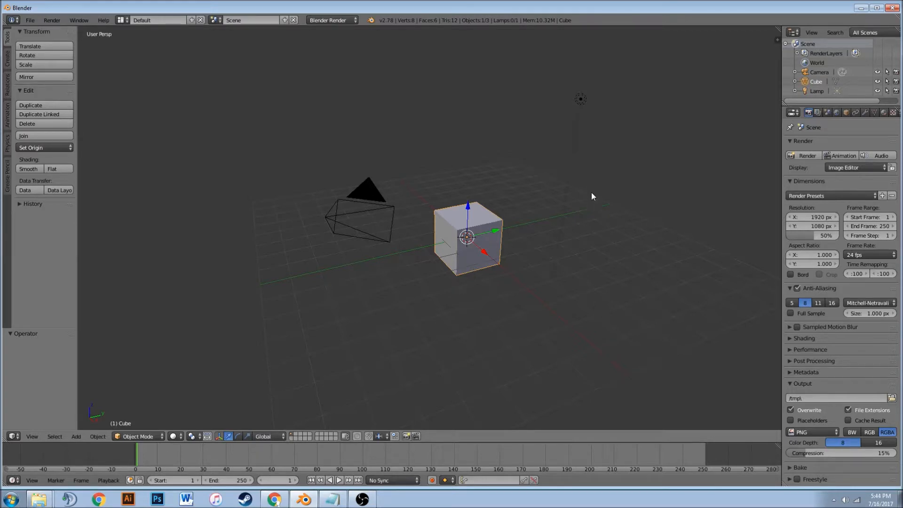
# - Delete the default cube and lamp from the scene
pyautogui.moveTo(577, 183); pyautogui.dragTo(547, 181, button='middle')
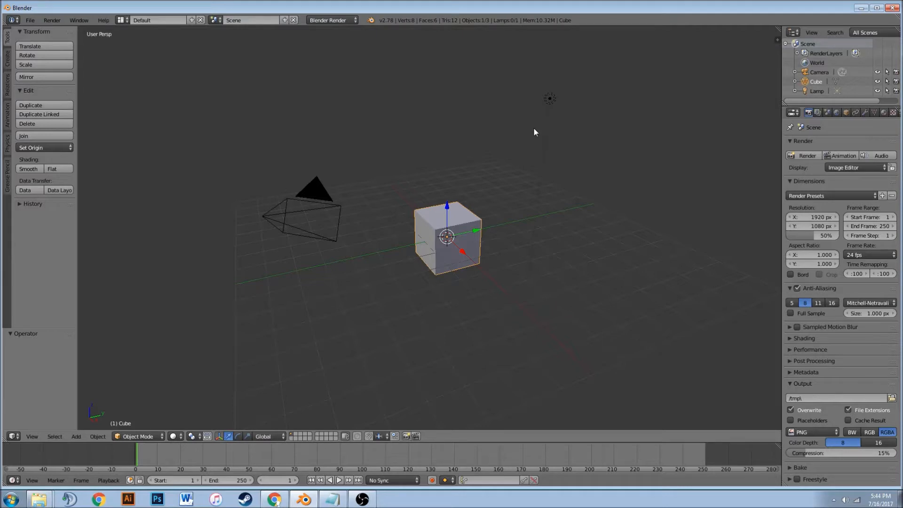
pyautogui.keyDown('shift'); pyautogui.moveTo(521, 150); pyautogui.dragTo(515, 154, button='middle'); pyautogui.keyUp('shift')
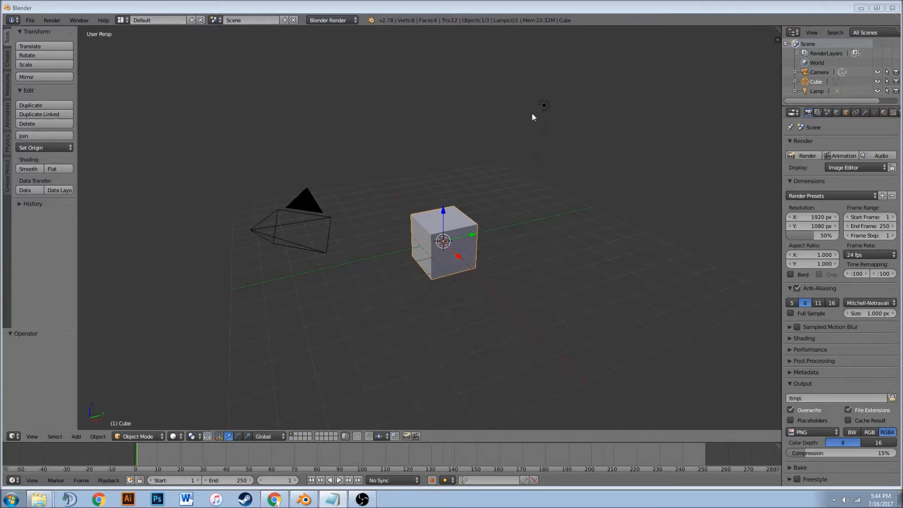
pyautogui.rightClick(544, 105)
pyautogui.keyDown('shift'); pyautogui.rightClick(450, 226); pyautogui.keyUp('shift')
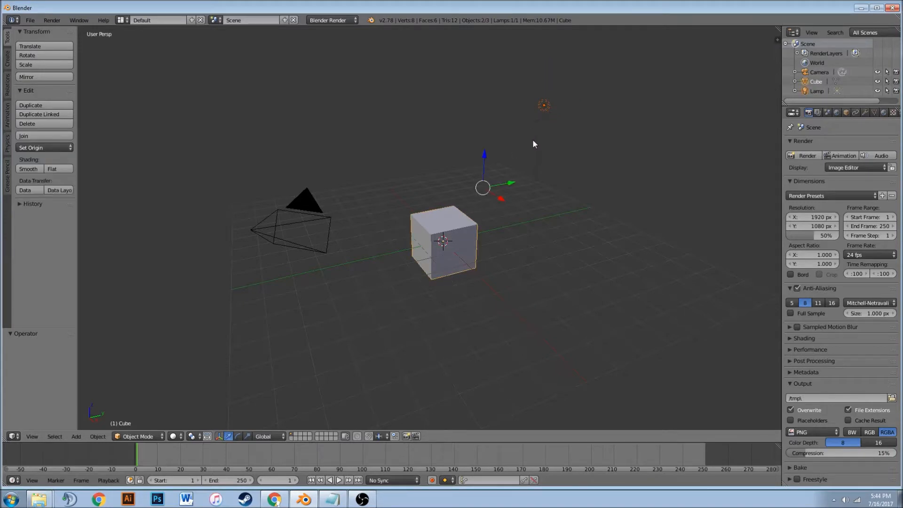
pyautogui.rightClick(544, 104)
pyautogui.keyDown('shift'); pyautogui.rightClick(456, 234); pyautogui.keyUp('shift')
pyautogui.press('x')
pyautogui.click(496, 156)
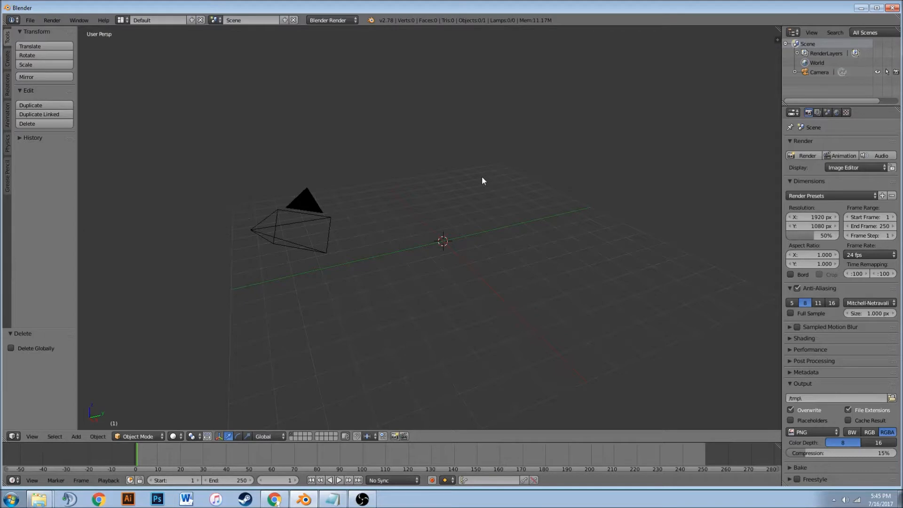
# - Add an Ico Sphere mesh at the scene's centre and set its subdivisions to 3
pyautogui.hotkey('shift', 'a')
pyautogui.moveTo(466, 69)
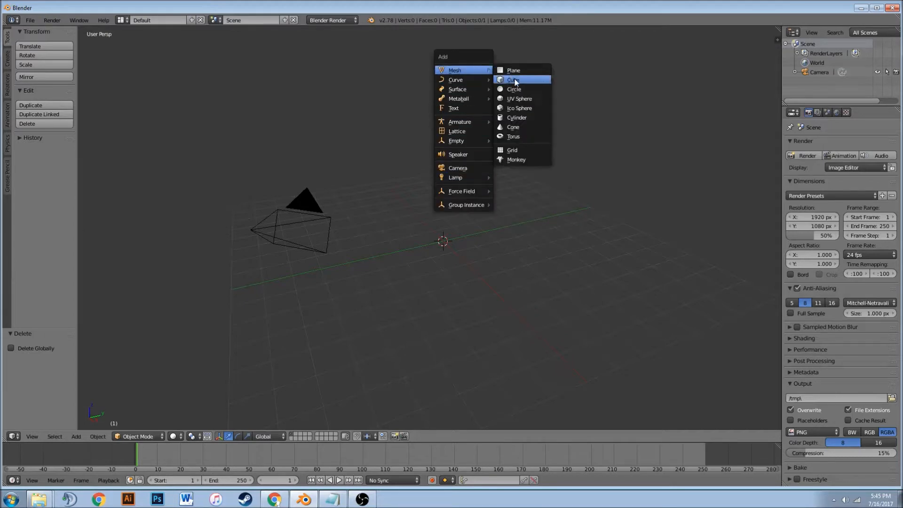
pyautogui.click(516, 109)
pyautogui.scroll(3, 470, 277)
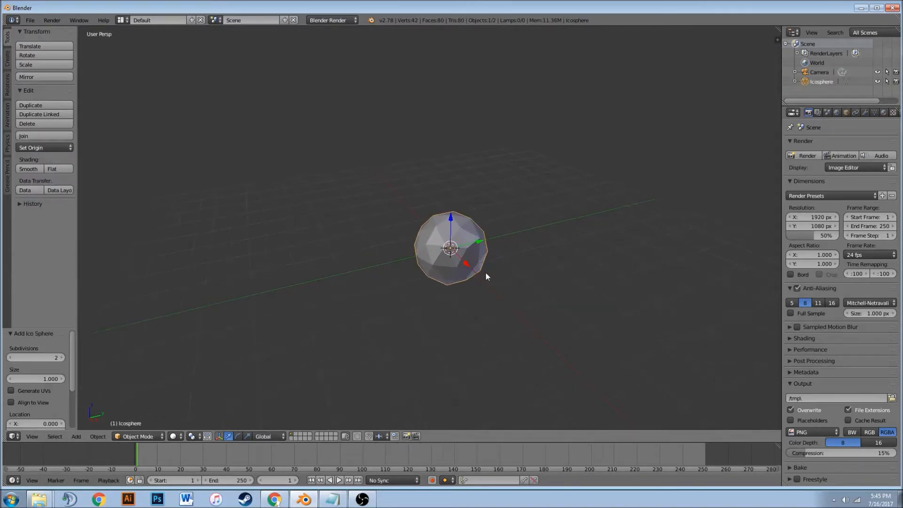
pyautogui.click(56, 356)
pyautogui.click(62, 358)
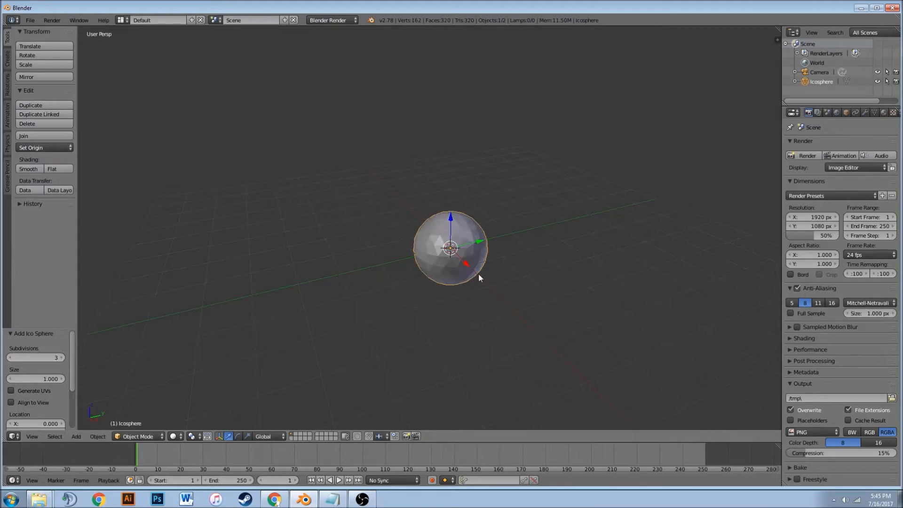
# - Switch the render engine to Cycles Render
pyautogui.moveTo(596, 243); pyautogui.dragTo(567, 244, button='middle')
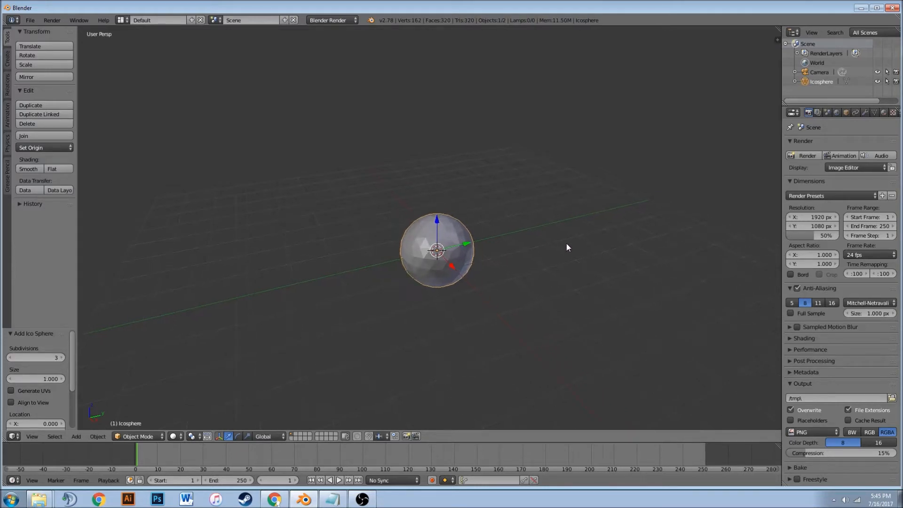
pyautogui.click(335, 19)
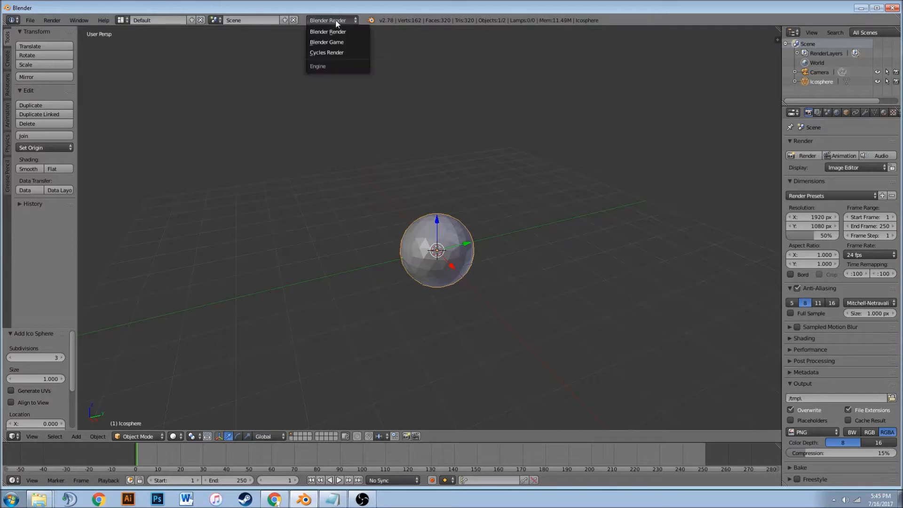
pyautogui.click(335, 52)
# - Add a level 2 Subdivision Surface modifier to the icosphere and open its modifier settings
pyautogui.scroll(-3, 521, 190)
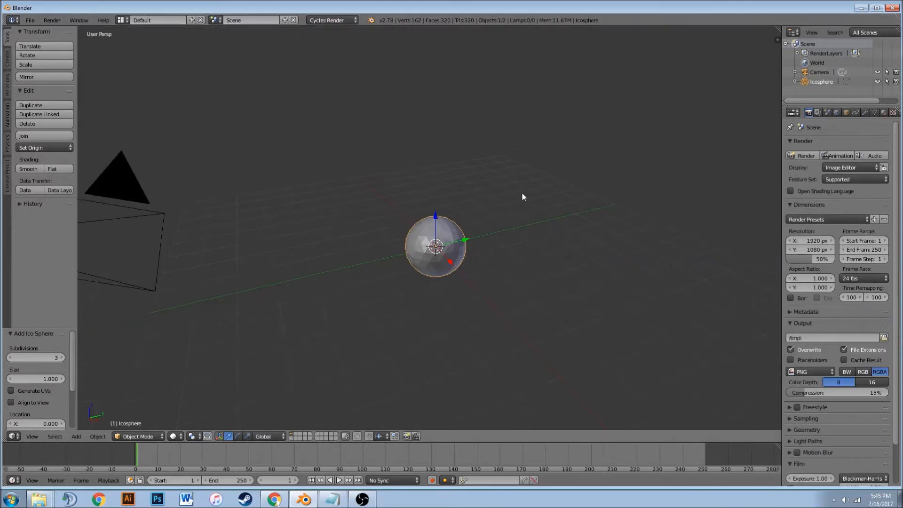
pyautogui.hotkey('ctrl', '2')
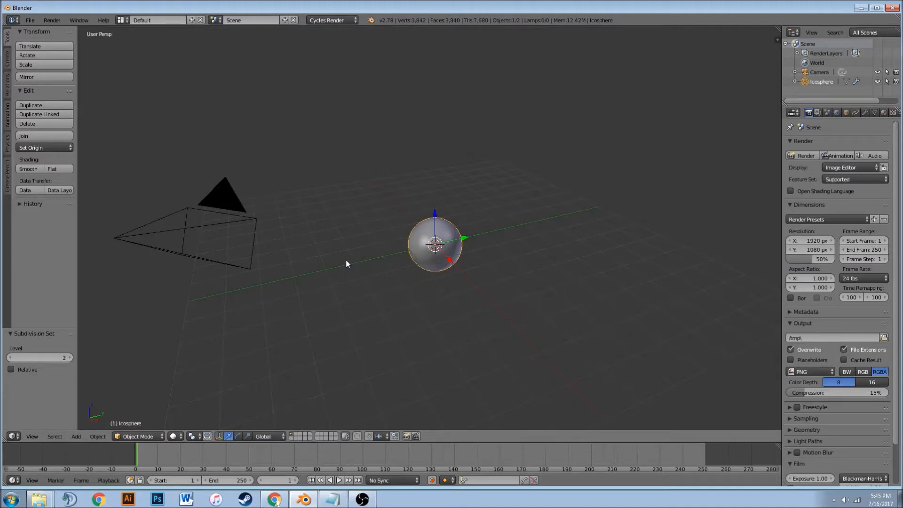
pyautogui.click(864, 112)
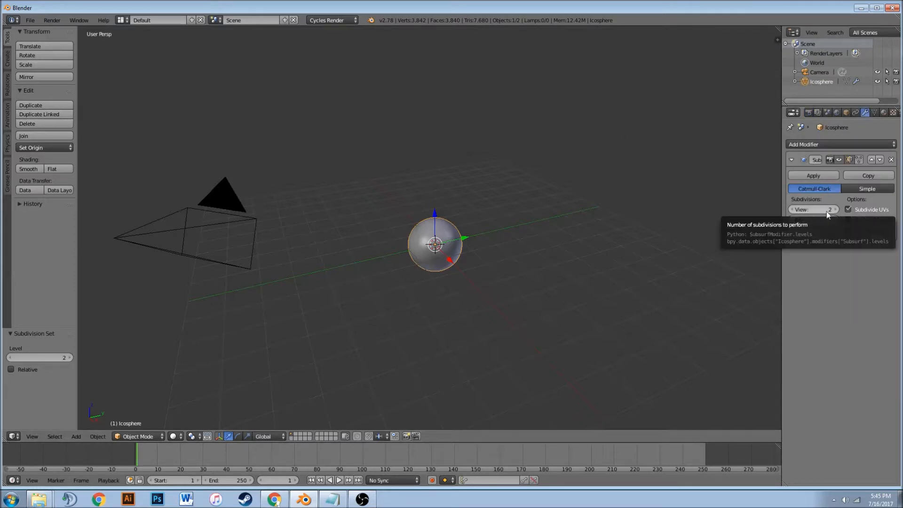
pyautogui.click(835, 221)
pyautogui.scroll(4, 559, 229)
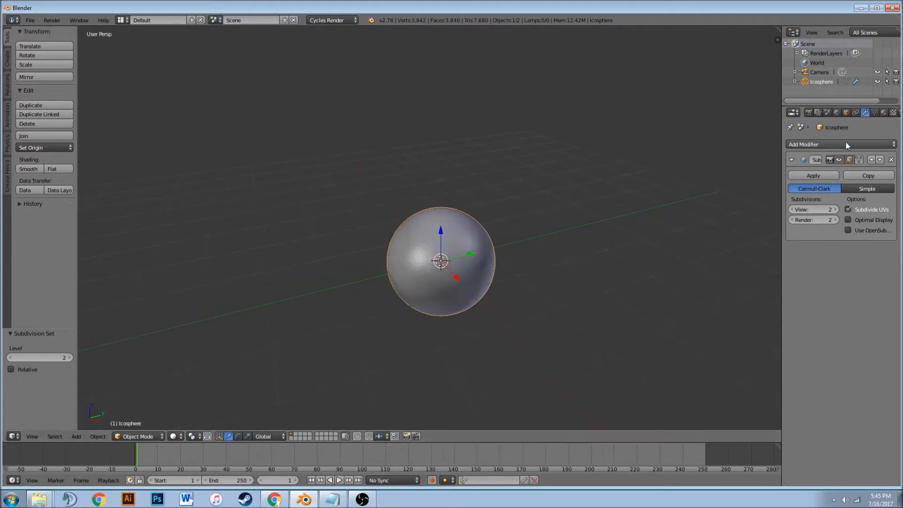
# - Create a new material for the icosphere and name it blob
pyautogui.click(883, 112)
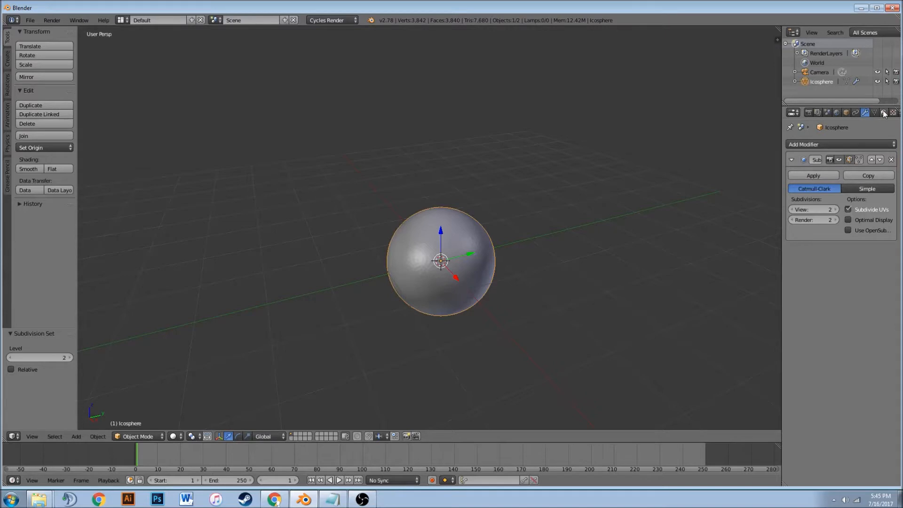
pyautogui.click(821, 175)
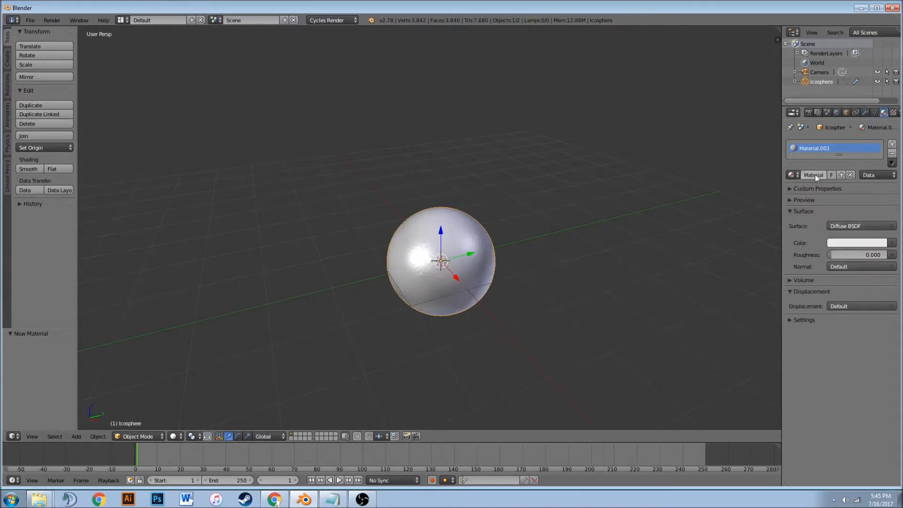
pyautogui.doubleClick(815, 174)
pyautogui.write('blob')
pyautogui.press('Return')
# - Set the blob material's surface to Glass BSDF and give it a pale blue color
pyautogui.click(863, 226)
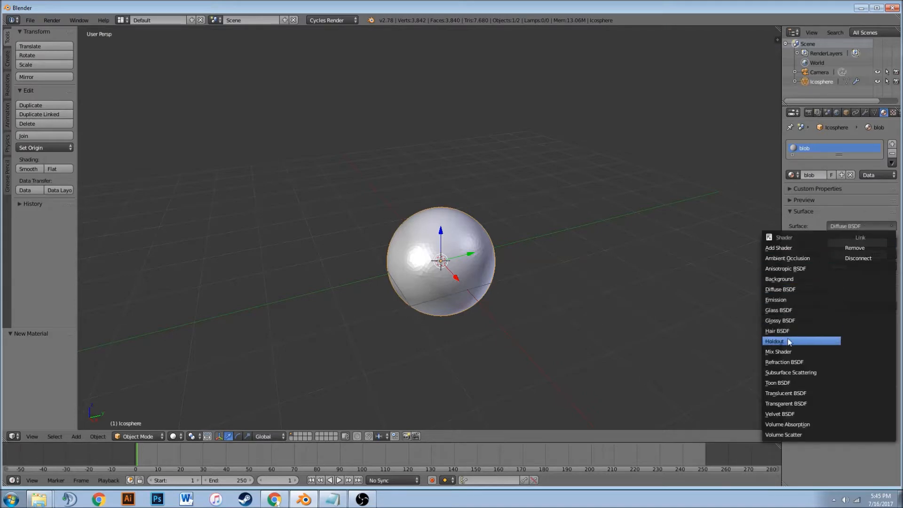
pyautogui.click(786, 310)
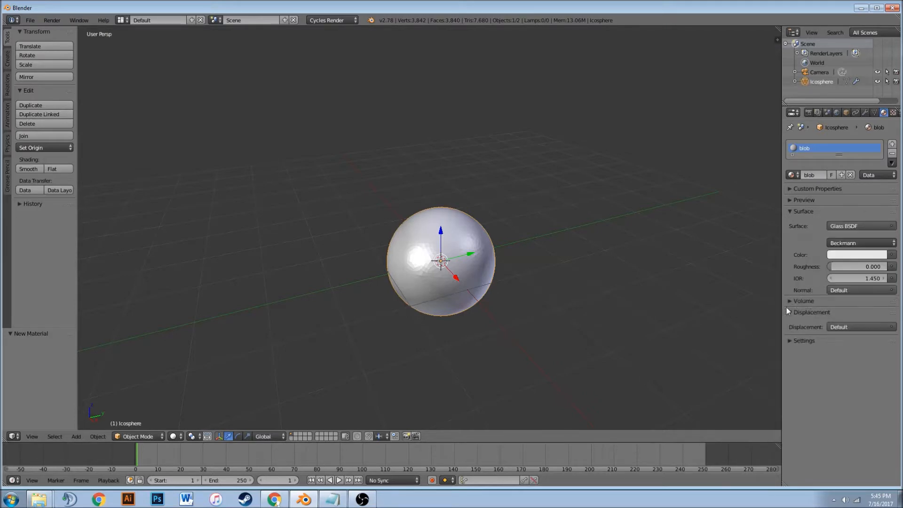
pyautogui.click(868, 256)
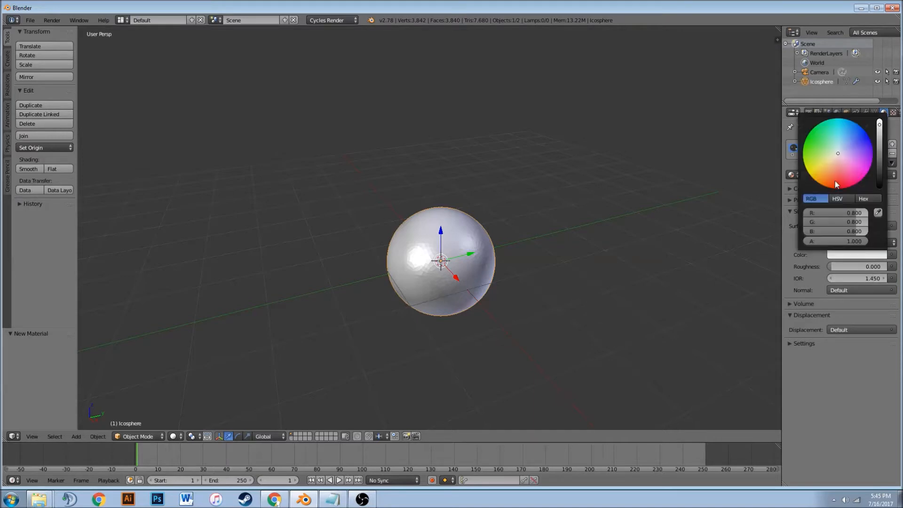
pyautogui.moveTo(839, 147)
pyautogui.mouseDown()
pyautogui.moveTo(868, 141)
pyautogui.moveTo(842, 149)
pyautogui.mouseUp()
# - Match the blob material's viewport color to its pale blue glass color by sampling that color
pyautogui.click(826, 341)
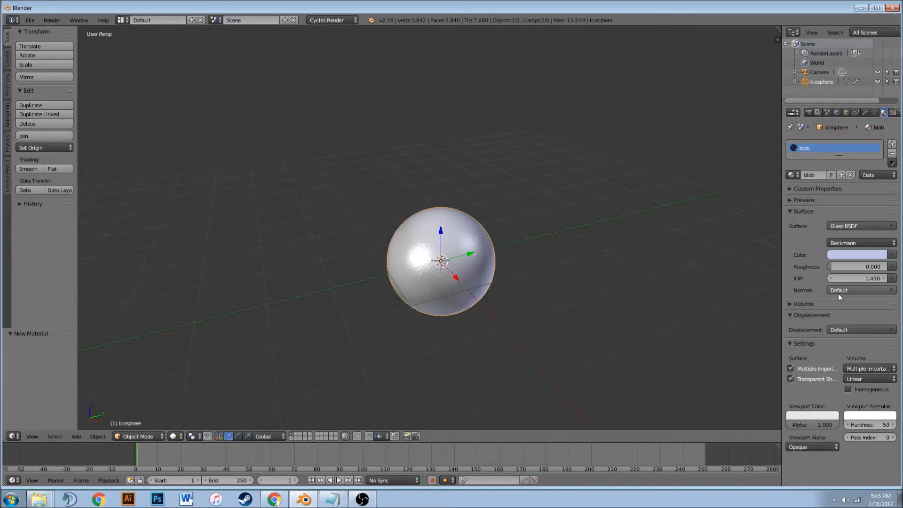
pyautogui.click(812, 415)
pyautogui.click(828, 380)
pyautogui.click(852, 252)
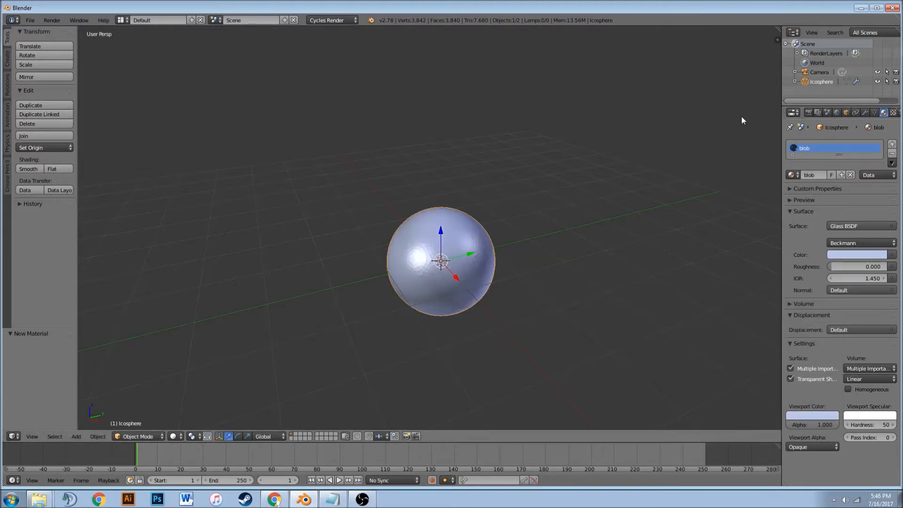
pyautogui.scroll(-3, 671, 136)
pyautogui.scroll(-1, 612, 149)
pyautogui.scroll(4, 607, 147)
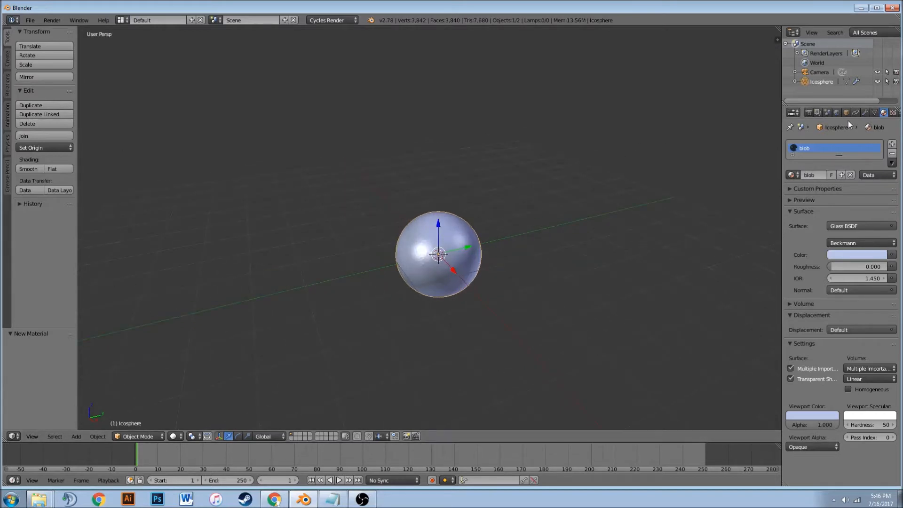
# - Enable nodes for the world surface and set the background color to an Environment Texture
pyautogui.click(836, 113)
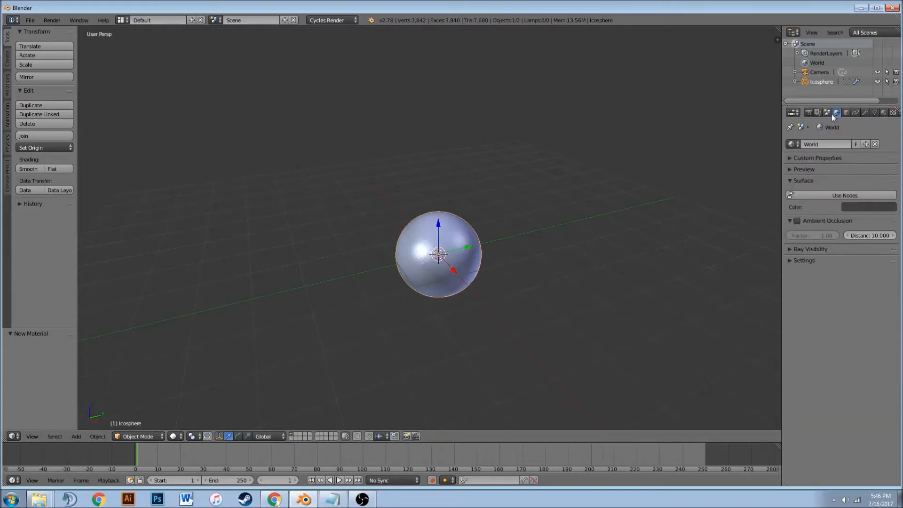
pyautogui.click(867, 196)
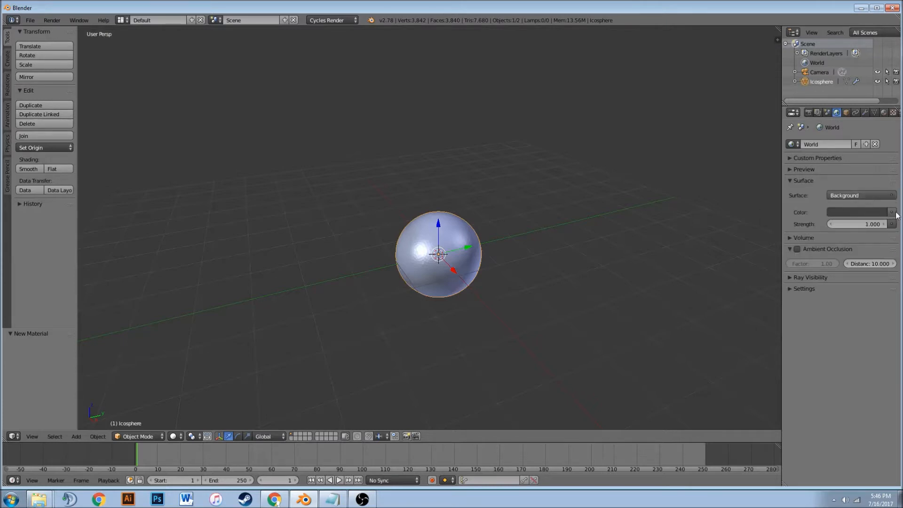
pyautogui.click(892, 213)
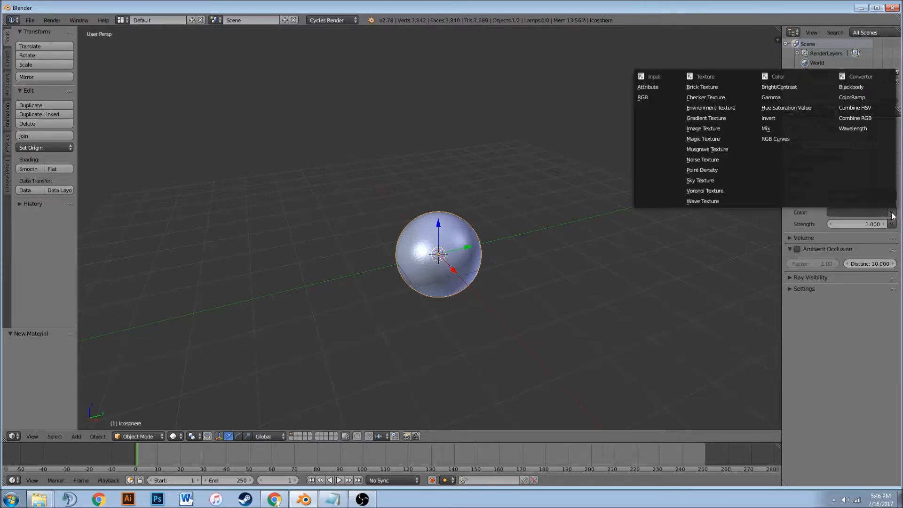
pyautogui.click(720, 108)
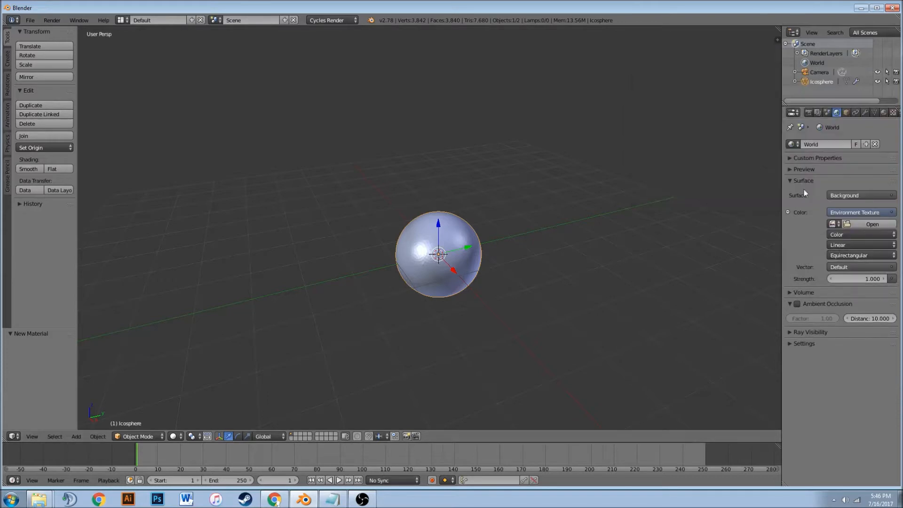
# - Start opening an image for the environment texture and browse to the Blender Files folder on the Mass Storage (F:) drive
pyautogui.click(858, 225)
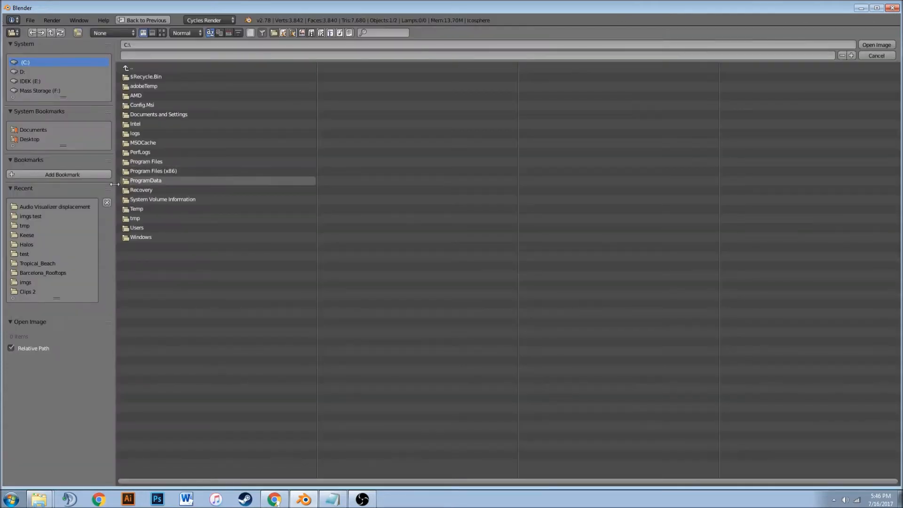
pyautogui.click(25, 217)
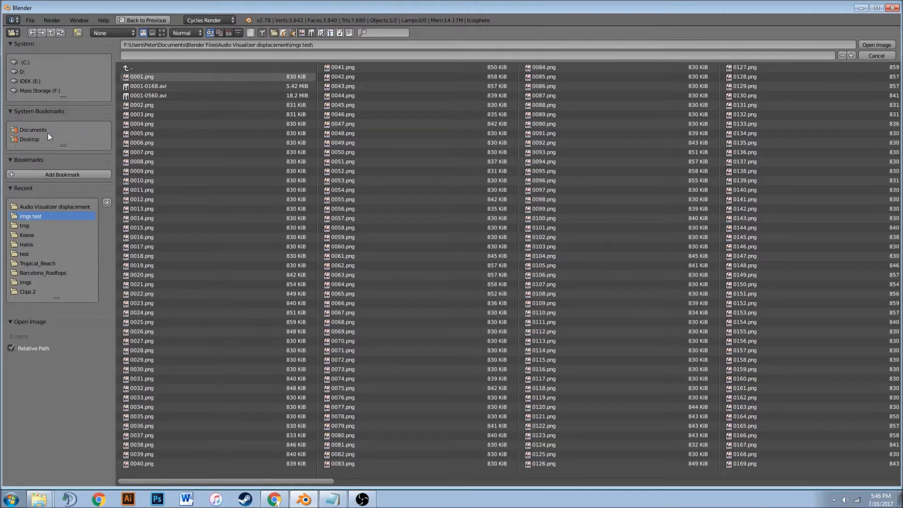
pyautogui.click(27, 82)
pyautogui.click(30, 91)
pyautogui.click(147, 160)
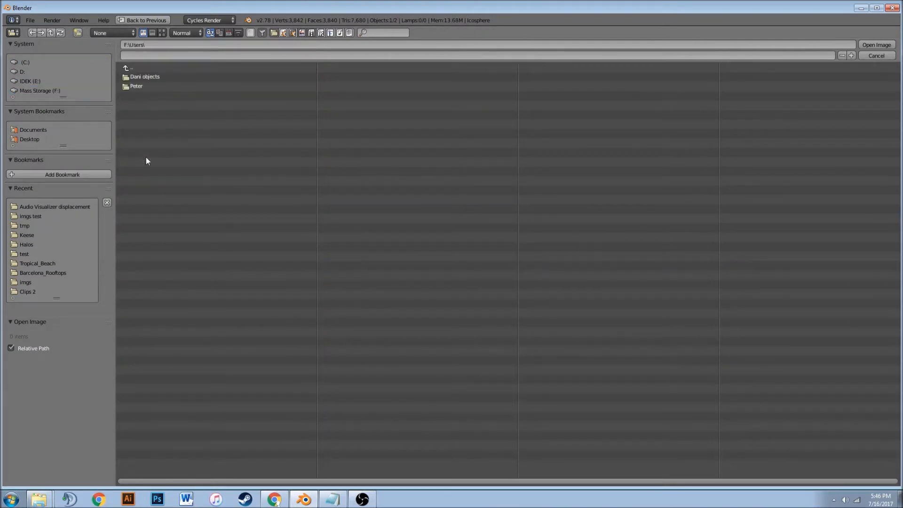
pyautogui.click(145, 87)
pyautogui.click(151, 97)
pyautogui.click(145, 86)
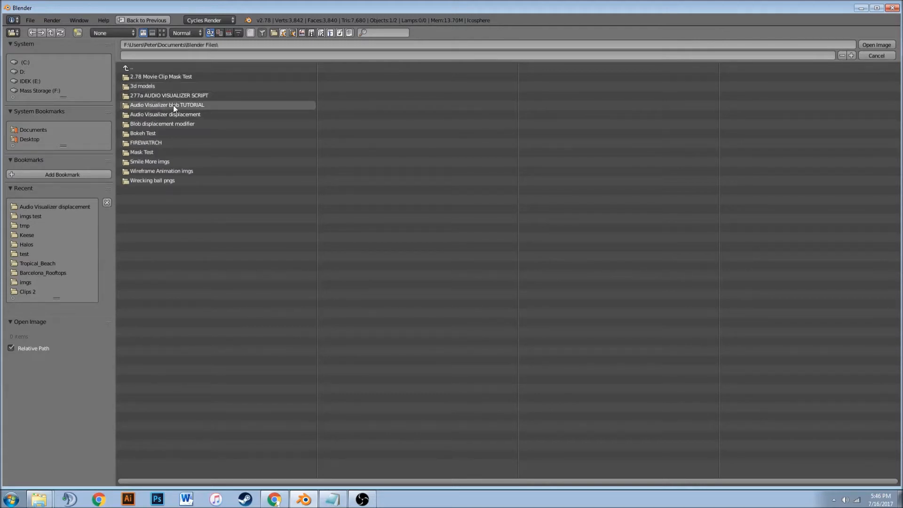
# - Load Tropical_Beach_3k.hdr from the Audio Visualizer blob TUTORIAL resources as the environment image
pyautogui.click(173, 105)
pyautogui.click(148, 79)
pyautogui.click(149, 79)
pyautogui.click(149, 79)
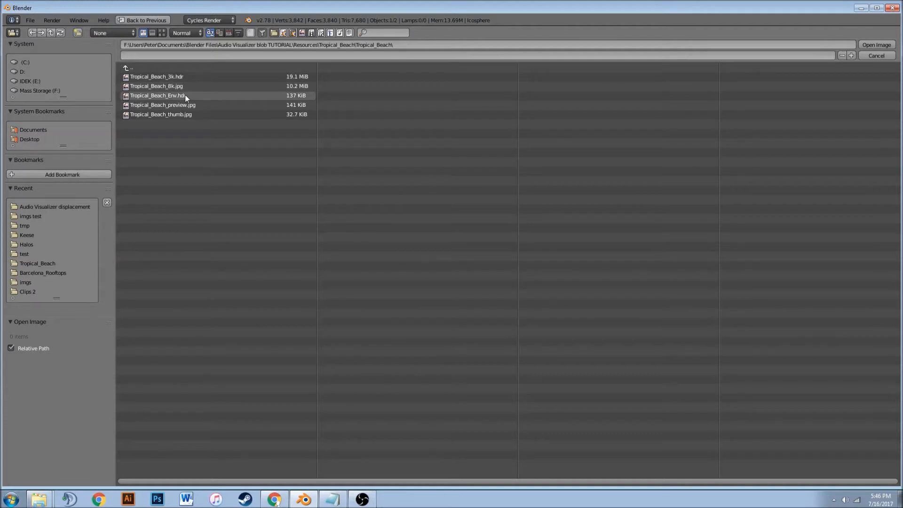
pyautogui.click(178, 76)
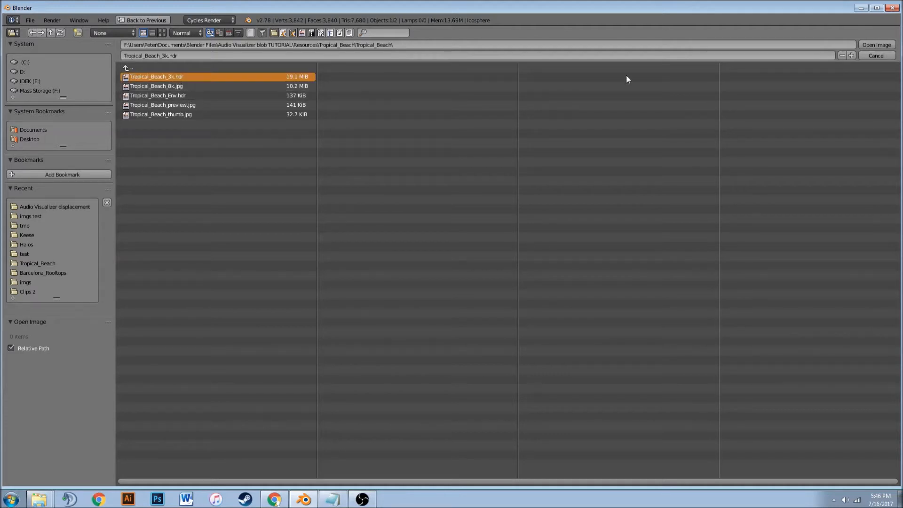
pyautogui.click(878, 44)
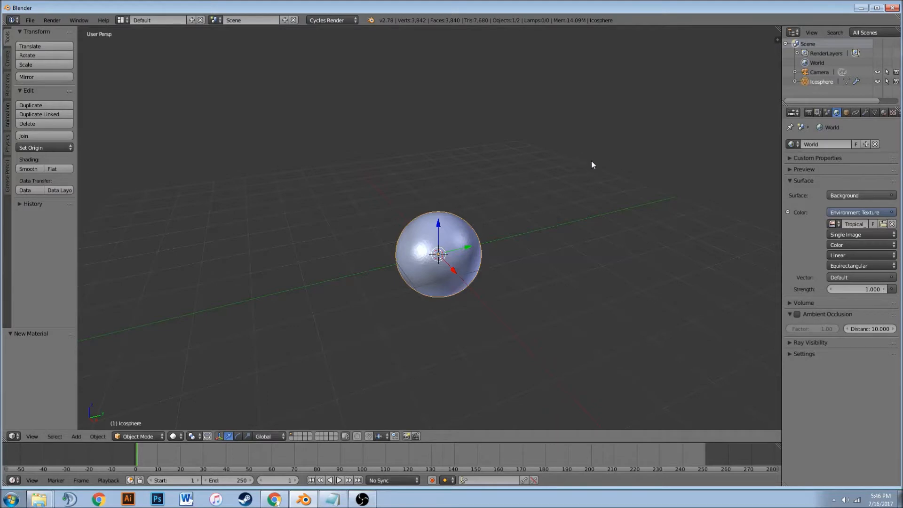
# - Render the current frame to check the glass sphere against the beach environment, and return to the 3D view
pyautogui.scroll(-5, 562, 168)
pyautogui.scroll(2, 560, 165)
pyautogui.press('F12')
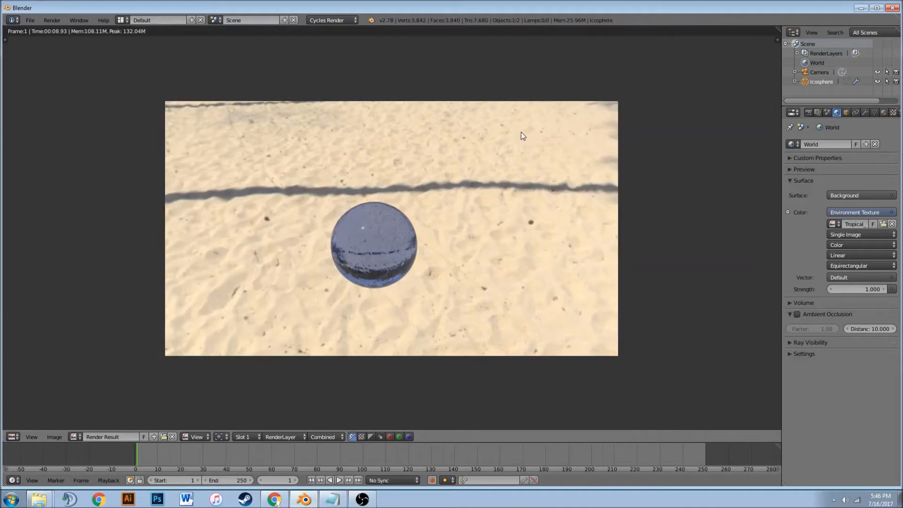
pyautogui.press('Escape')
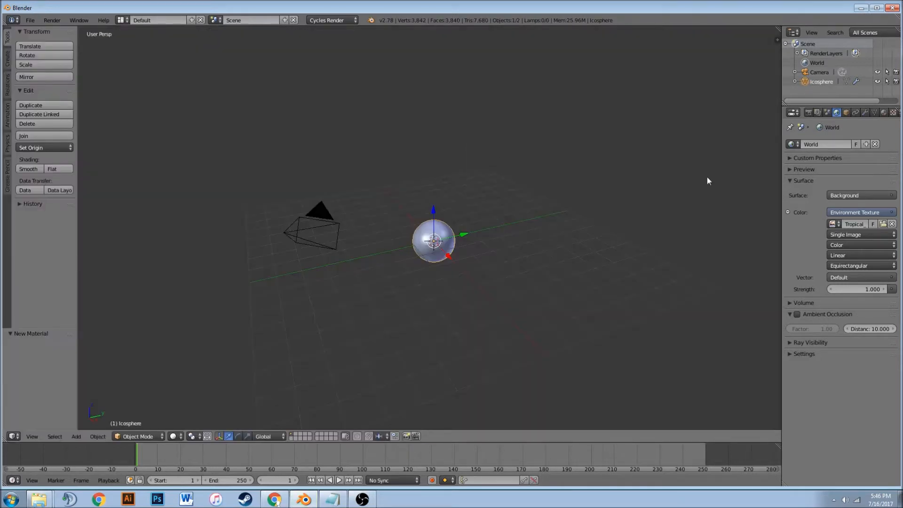
# - Add a Displace modifier to the icosphere and create a new texture for it
pyautogui.click(892, 115)
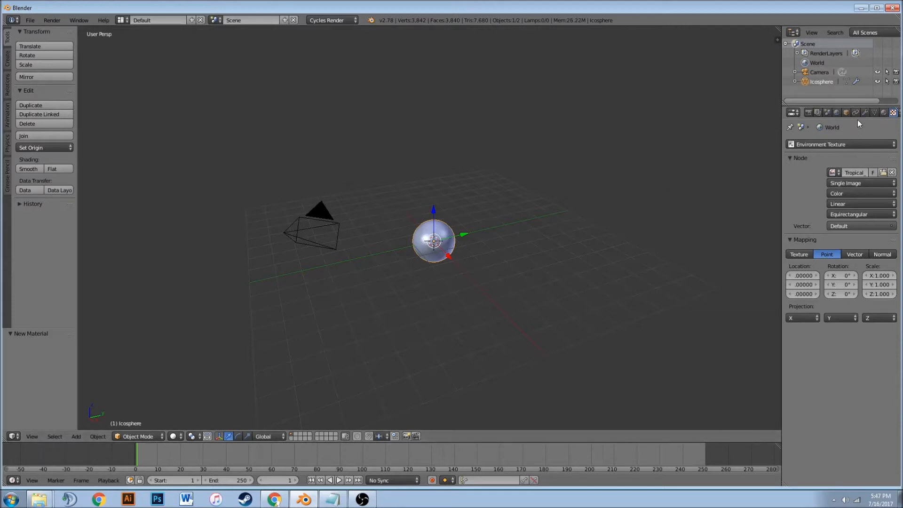
pyautogui.click(865, 112)
pyautogui.click(847, 144)
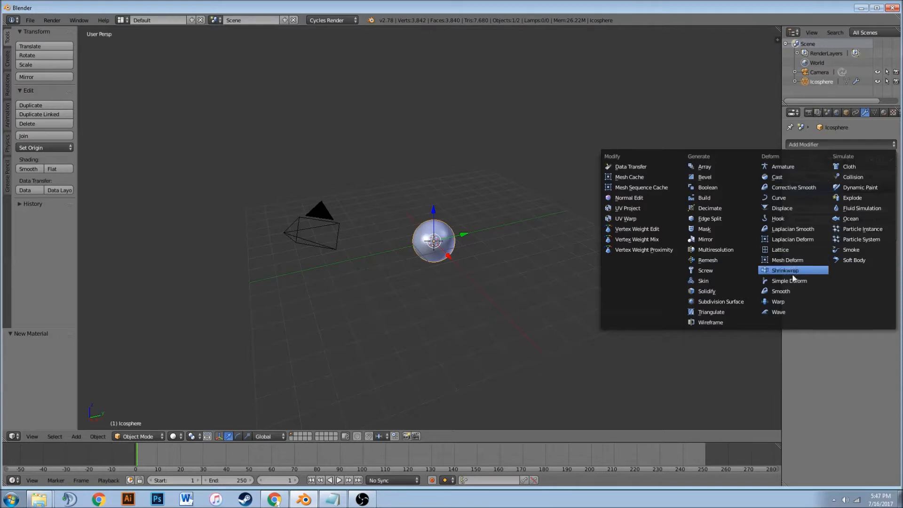
pyautogui.click(796, 208)
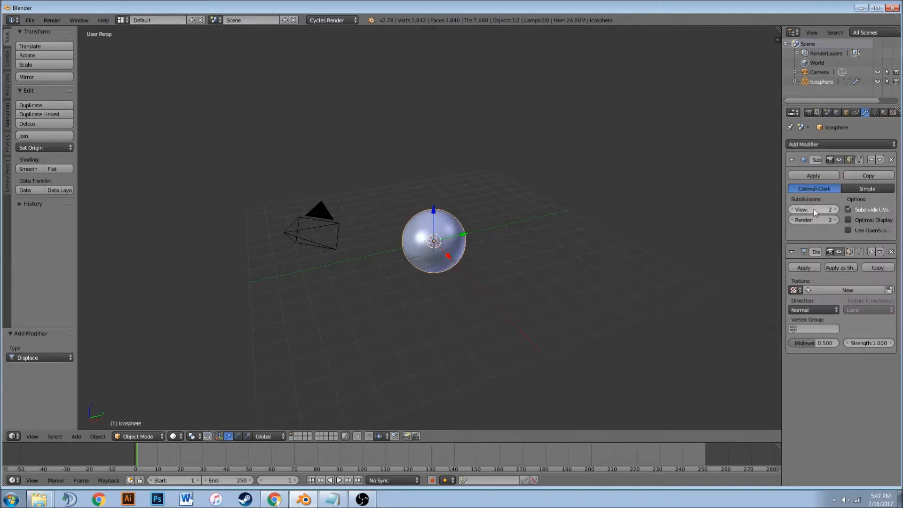
pyautogui.click(857, 289)
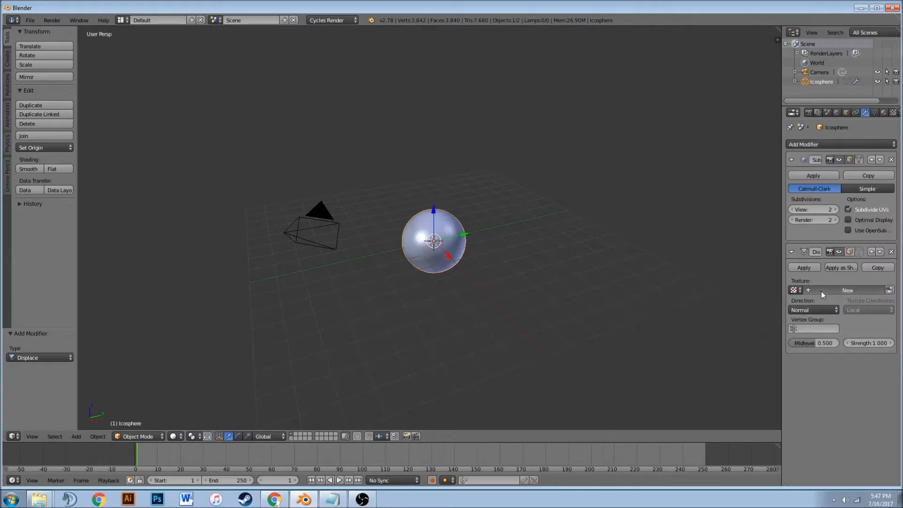
# - Set the Displace modifier's strength to 0.2
pyautogui.click(869, 343)
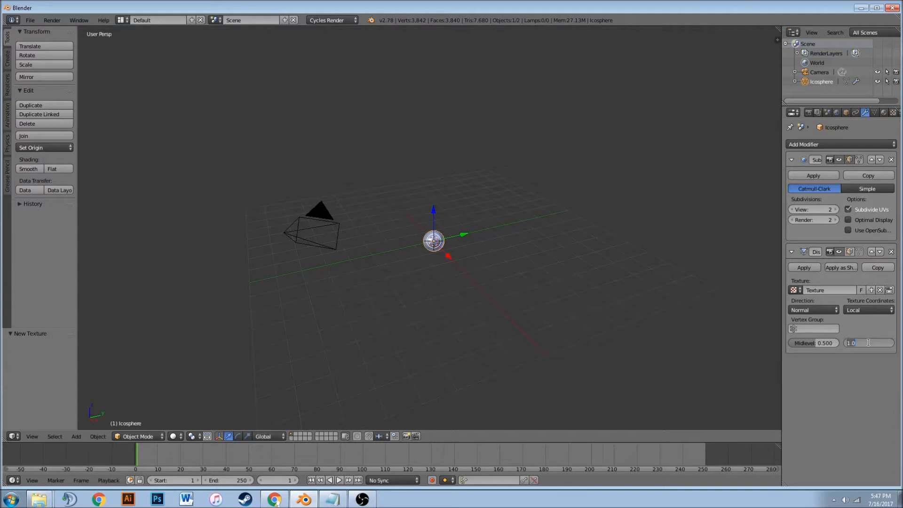
pyautogui.write('0.2')
pyautogui.press('Return')
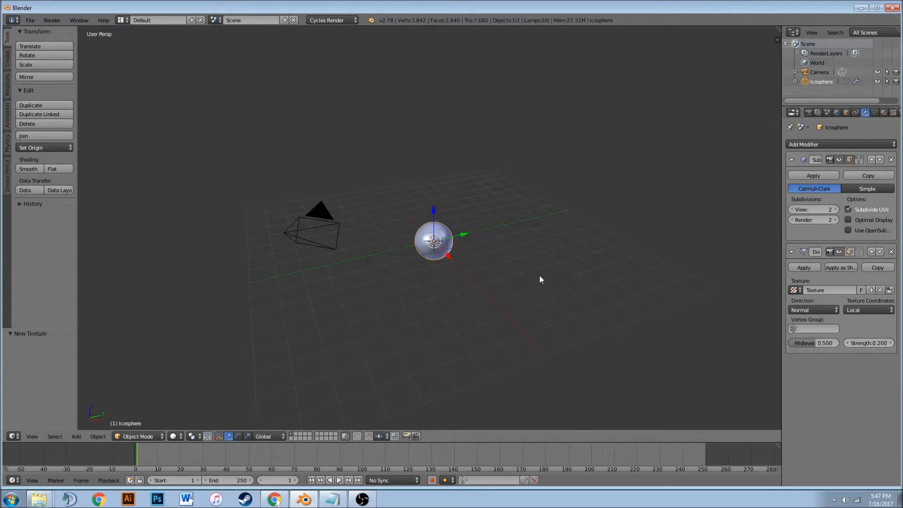
# - Bring up the texture settings of the Displace modifier's texture instead of the world environment texture
pyautogui.scroll(3, 539, 275)
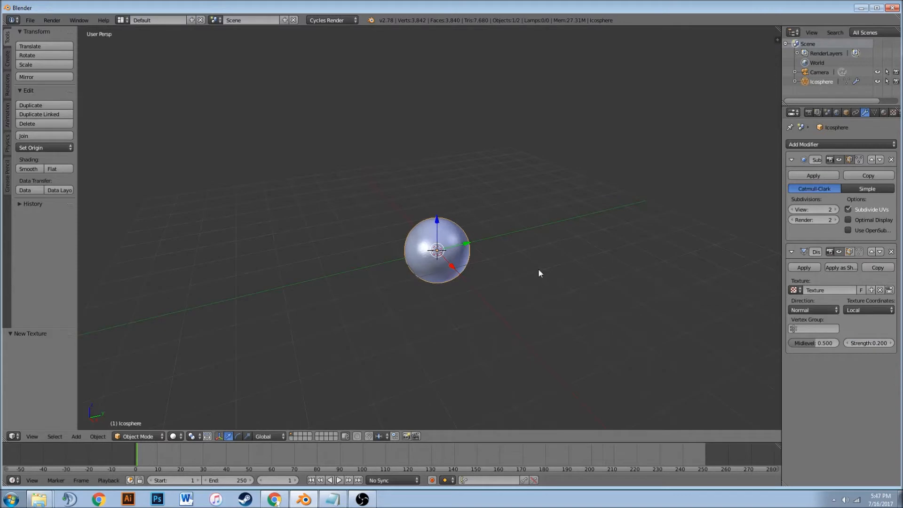
pyautogui.click(893, 113)
pyautogui.click(860, 144)
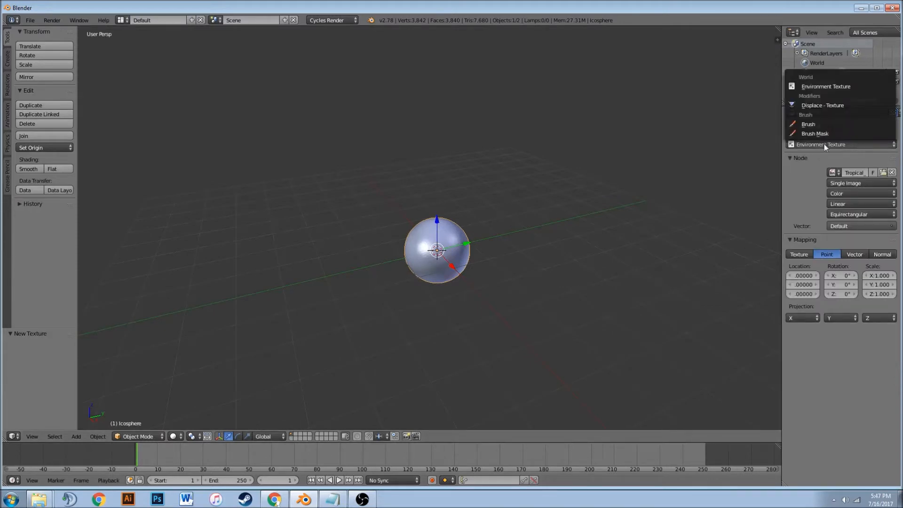
pyautogui.click(810, 145)
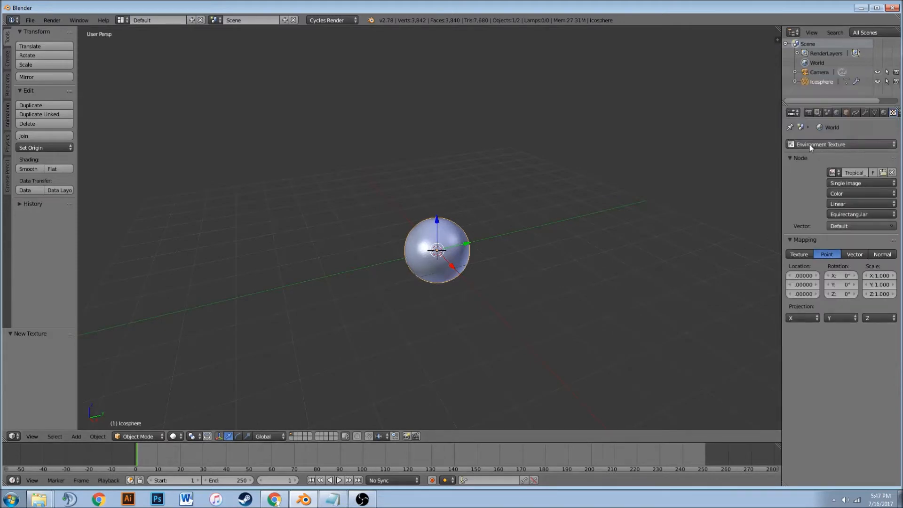
pyautogui.click(834, 144)
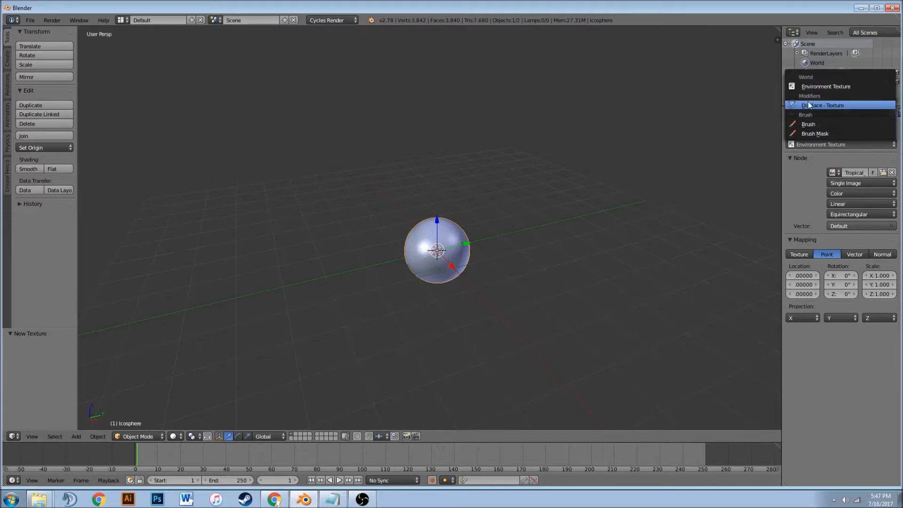
pyautogui.click(830, 106)
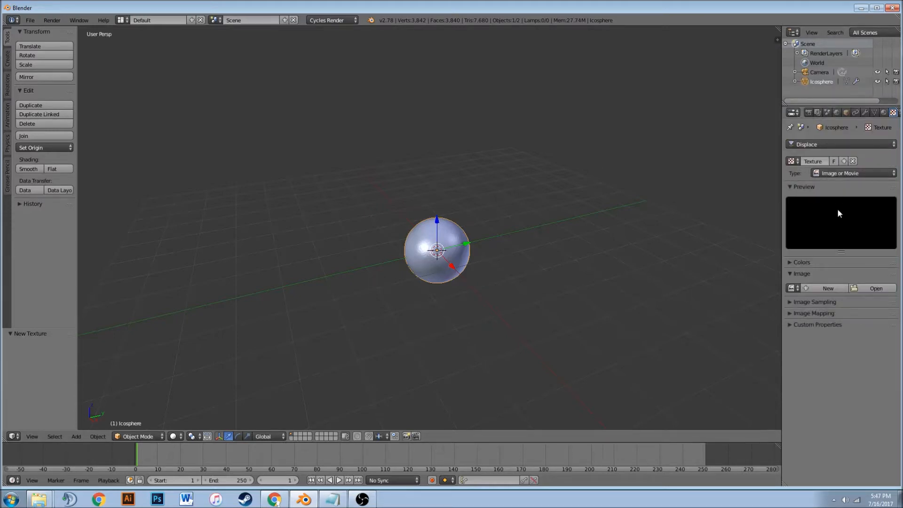
# - Try the Magic type for the displacement texture and adjust its turbulence
pyautogui.click(849, 170)
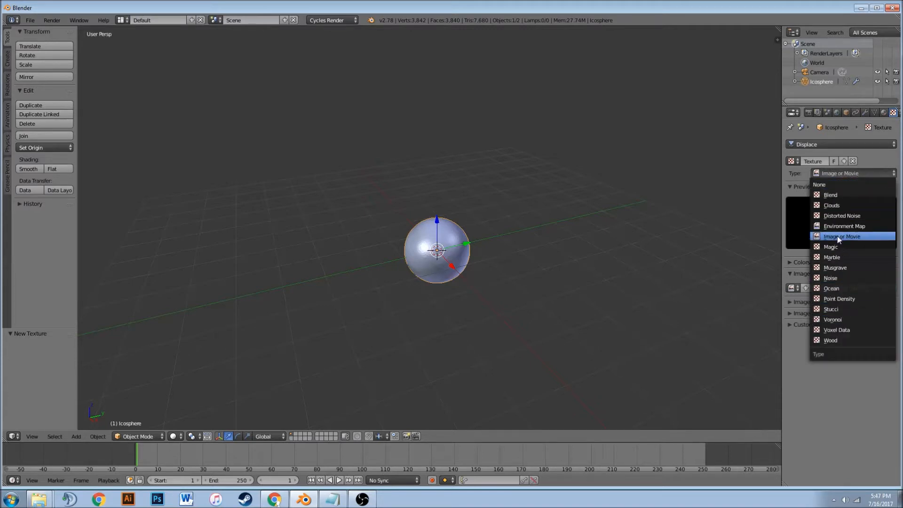
pyautogui.click(845, 247)
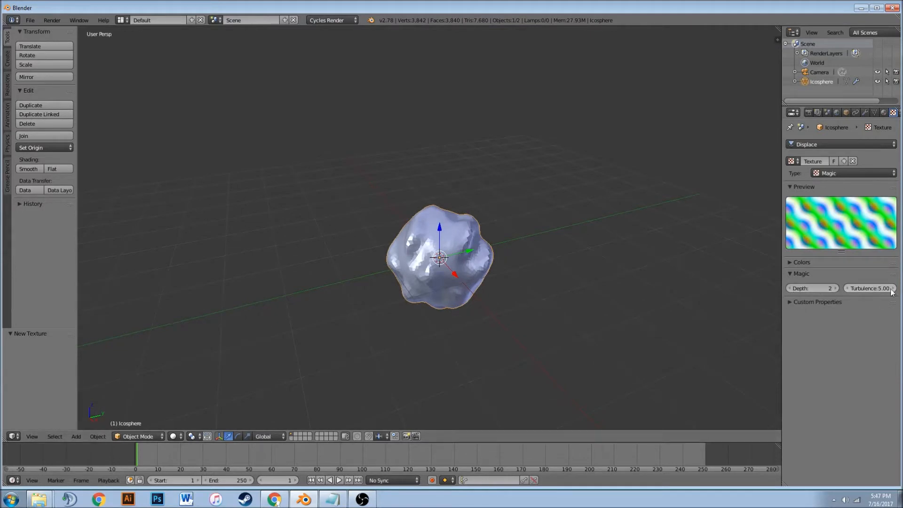
pyautogui.moveTo(884, 288); pyautogui.dragTo(861, 288)
# - Change the displacement texture type to Marble and set its size to 2.00
pyautogui.click(863, 173)
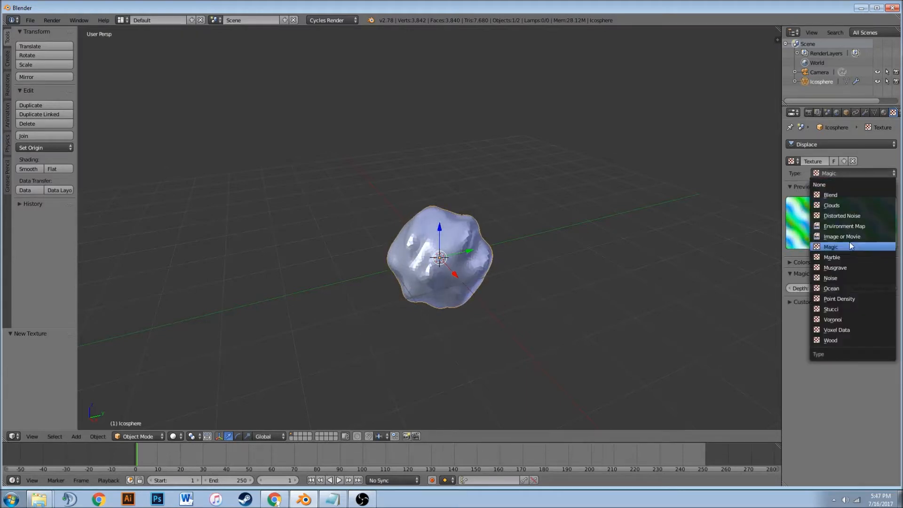
pyautogui.click(839, 258)
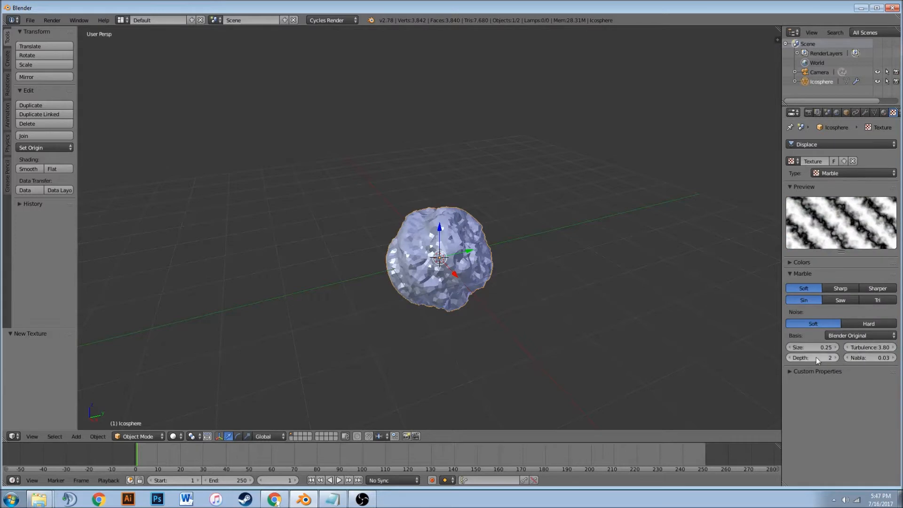
pyautogui.moveTo(807, 347)
pyautogui.mouseDown()
pyautogui.moveTo(842, 347)
pyautogui.moveTo(797, 348)
pyautogui.moveTo(819, 347)
pyautogui.mouseUp()
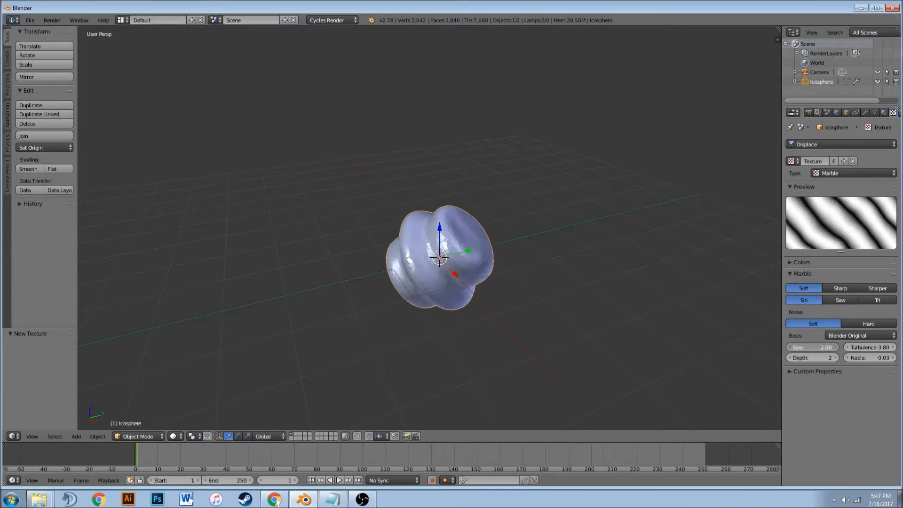
# - Lower the Marble texture's turbulence to 0.0001 and insert a keyframe for it at frame 1
pyautogui.moveTo(873, 348)
pyautogui.mouseDown()
pyautogui.moveTo(847, 348)
pyautogui.moveTo(870, 346)
pyautogui.mouseUp()
pyautogui.rightClick(861, 346)
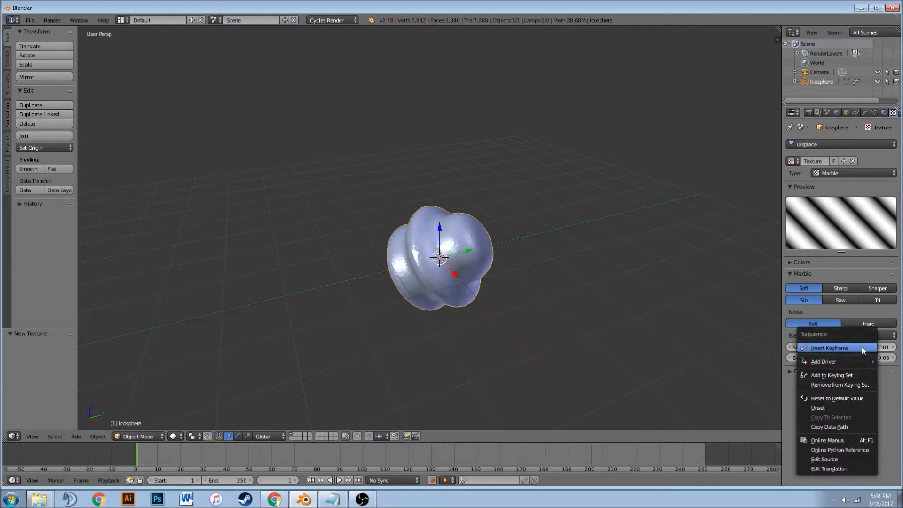
pyautogui.click(857, 351)
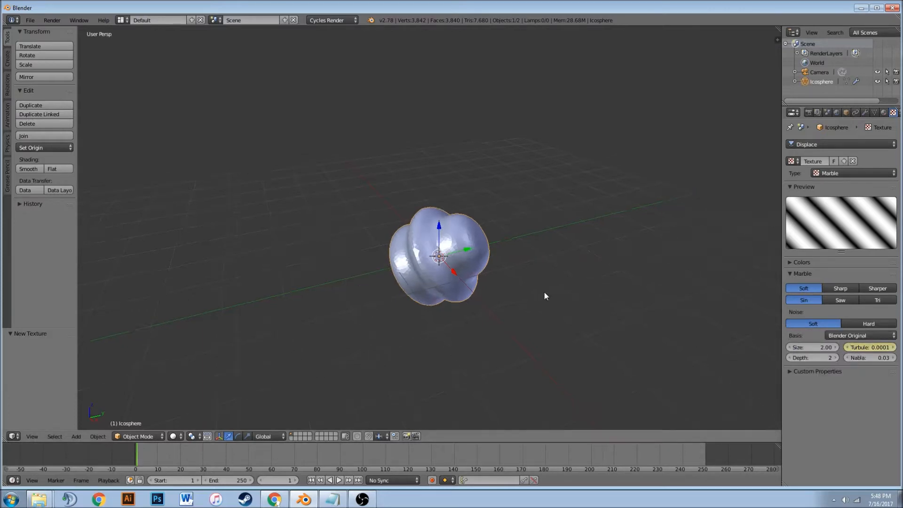
# - Examine the displaced blob and the camera's placement around it from several angles
pyautogui.scroll(-7, 481, 257)
pyautogui.moveTo(494, 257); pyautogui.dragTo(530, 272, button='middle')
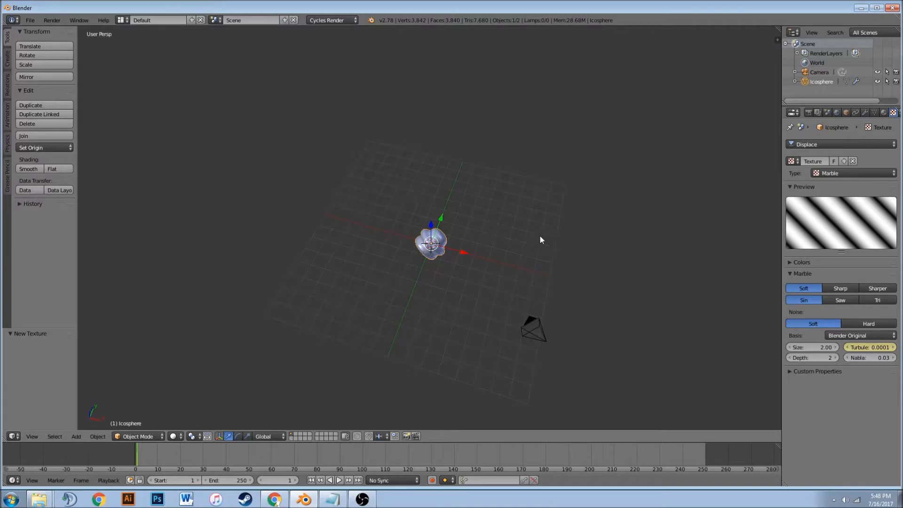
pyautogui.scroll(-2, 543, 233)
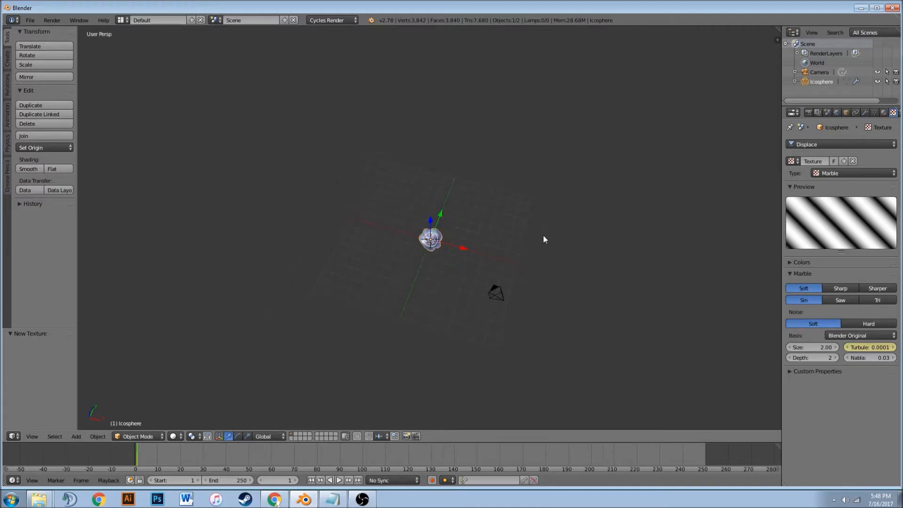
pyautogui.scroll(4, 537, 244)
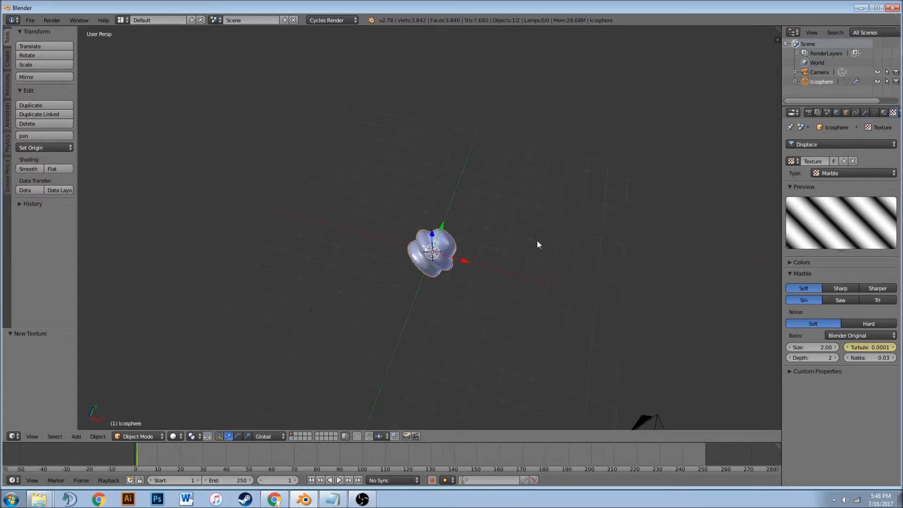
pyautogui.keyDown('shift'); pyautogui.moveTo(560, 239); pyautogui.dragTo(553, 197, button='middle'); pyautogui.keyUp('shift')
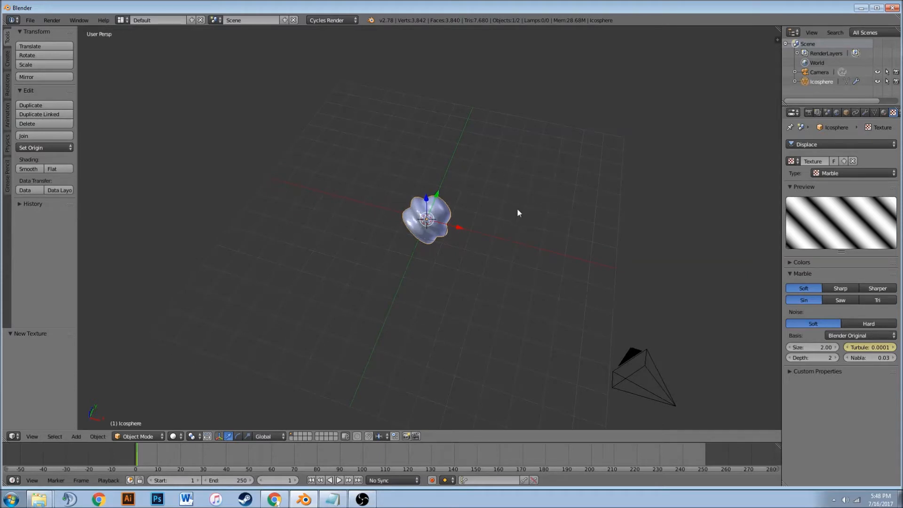
pyautogui.scroll(-3, 520, 209)
pyautogui.moveTo(496, 195); pyautogui.dragTo(598, 164, button='middle')
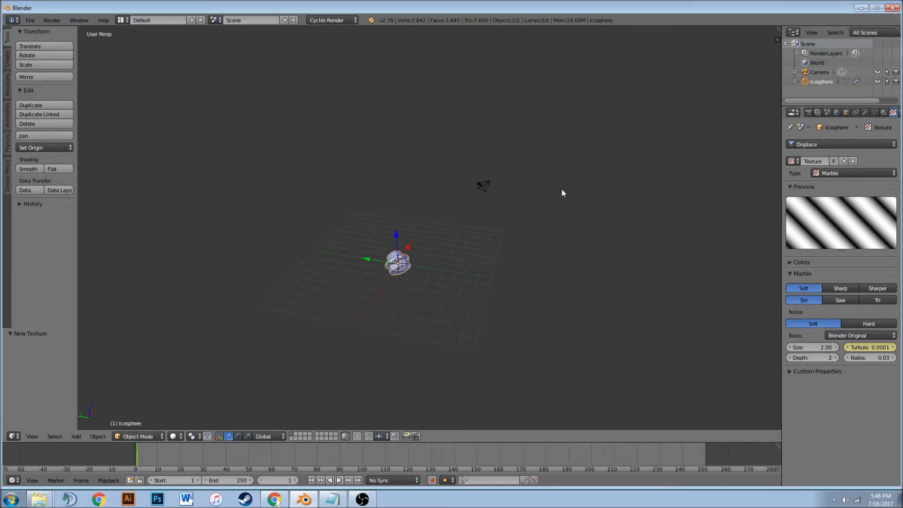
pyautogui.moveTo(531, 219); pyautogui.dragTo(486, 217, button='middle')
pyautogui.moveTo(427, 242); pyautogui.dragTo(488, 233, button='middle')
pyautogui.scroll(2, 410, 250)
pyautogui.scroll(2, 392, 253)
# - Add a Bezier circle at the scene centre and scale it to about 7.1 so it surrounds the blob
pyautogui.hotkey('shift', 'a')
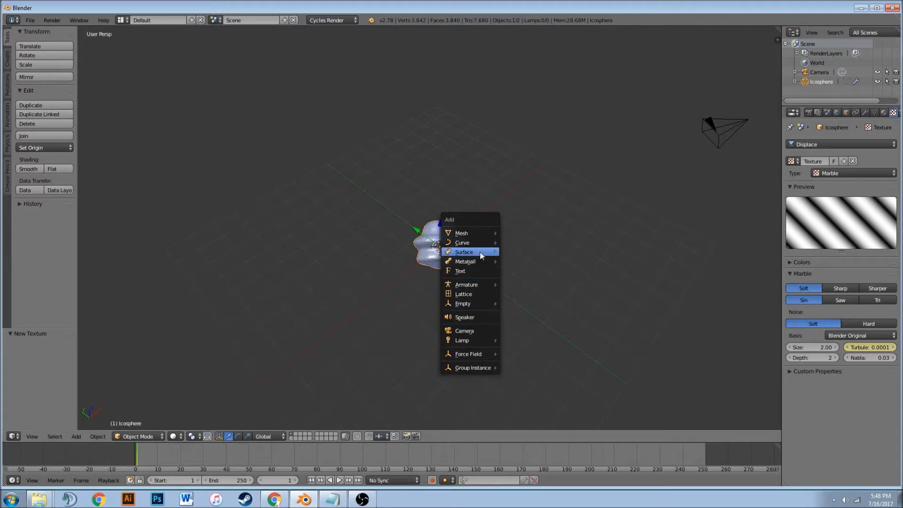
pyautogui.moveTo(482, 243)
pyautogui.click(557, 250)
pyautogui.press('s')
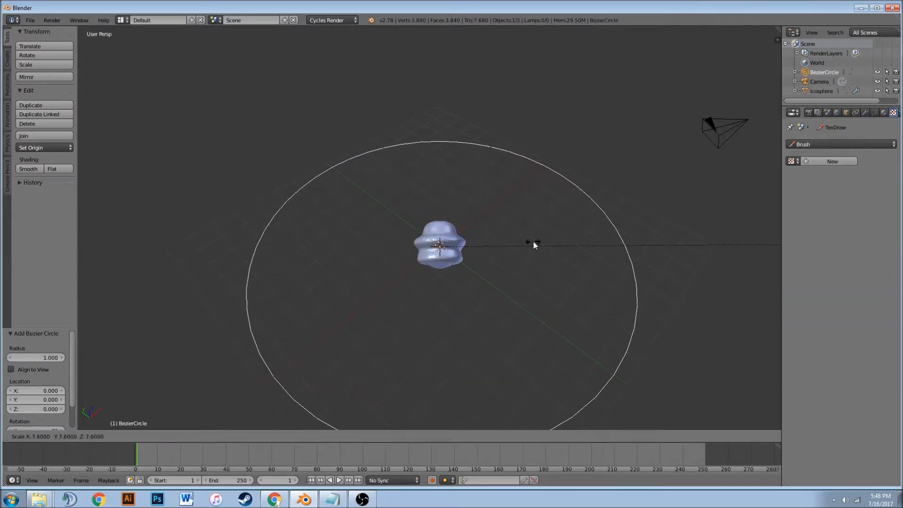
pyautogui.click(486, 245)
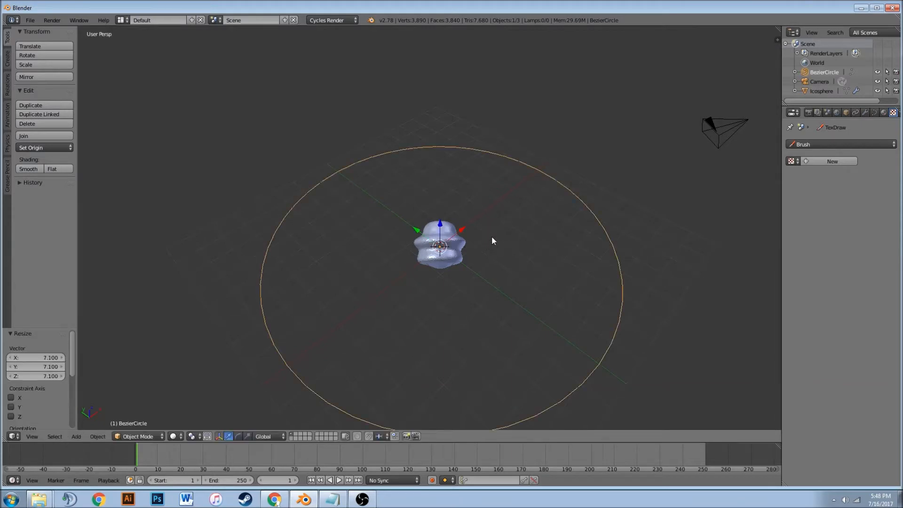
# - Add a Clamp To constraint to the camera with the BezierCircle as its target
pyautogui.rightClick(740, 129)
pyautogui.keyDown('shift'); pyautogui.moveTo(662, 199); pyautogui.dragTo(639, 185, button='middle'); pyautogui.keyUp('shift')
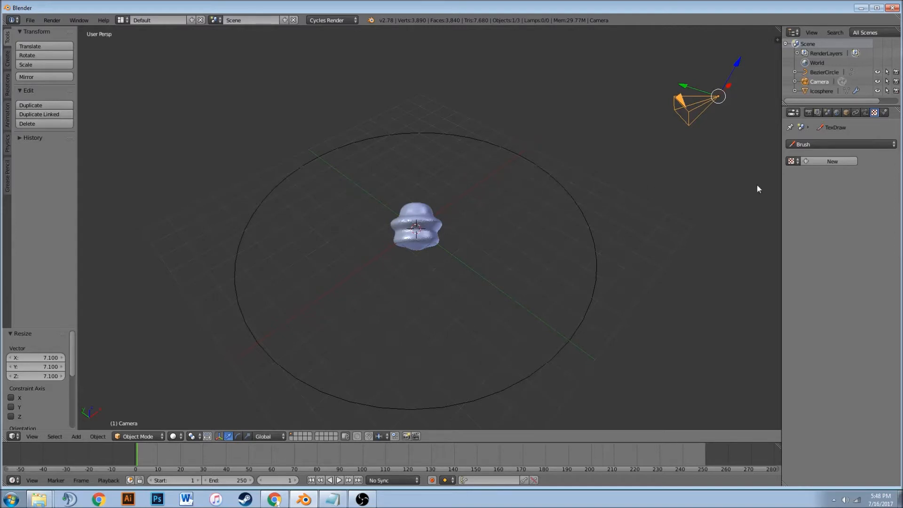
pyautogui.click(855, 112)
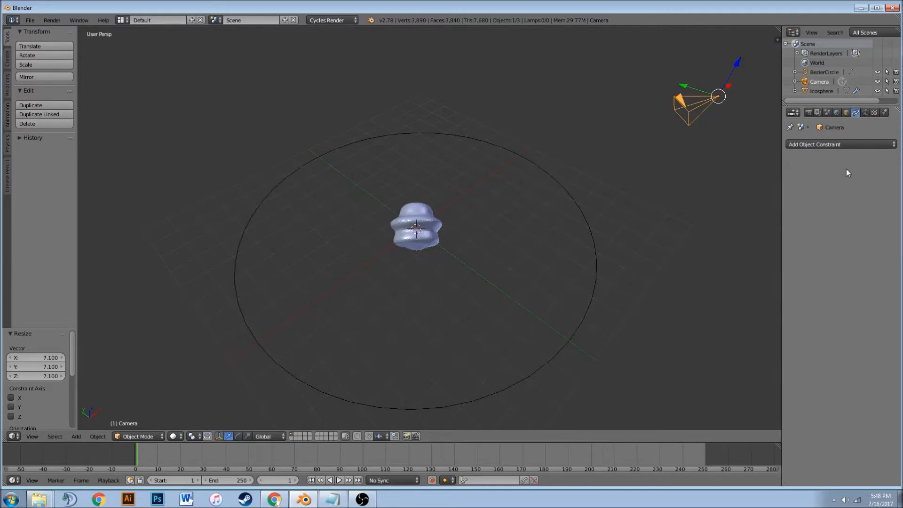
pyautogui.click(836, 144)
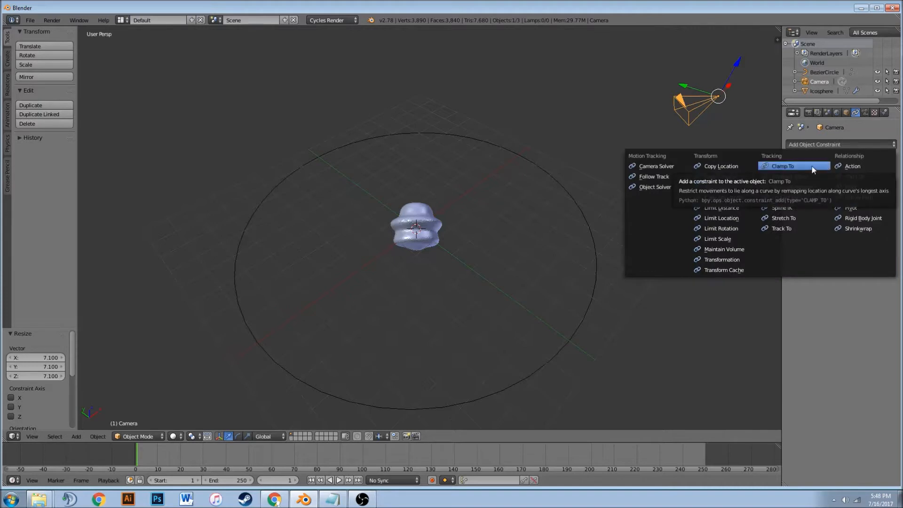
pyautogui.click(811, 165)
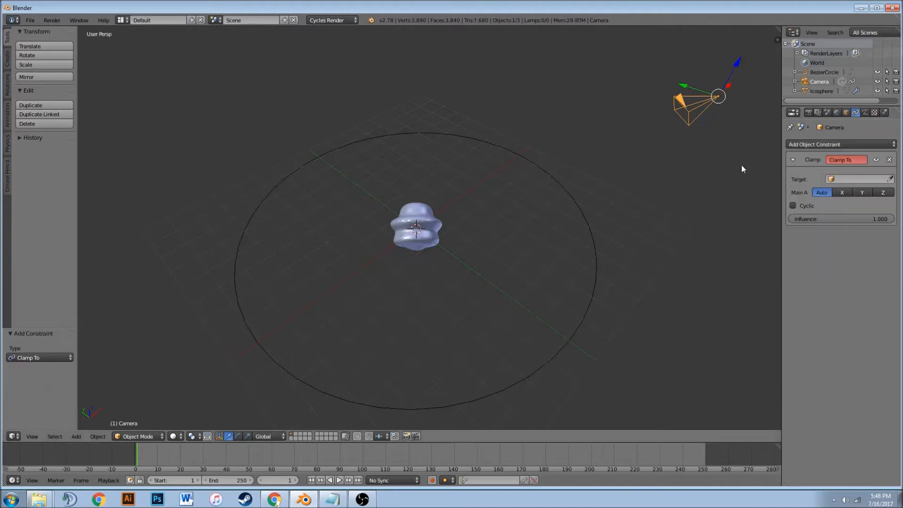
pyautogui.click(833, 181)
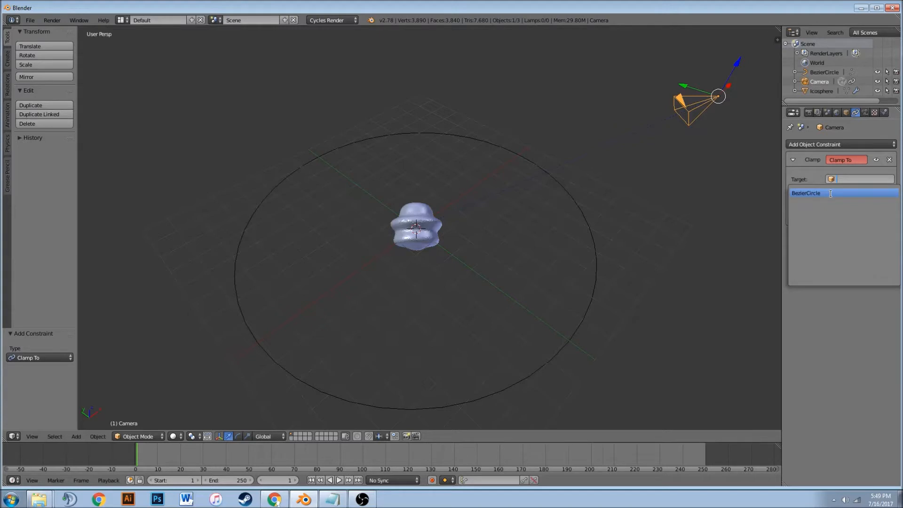
pyautogui.click(830, 194)
# - Move the camera along the circle to the negative Y side of the blob
pyautogui.scroll(-3, 579, 292)
pyautogui.moveTo(593, 273); pyautogui.dragTo(548, 278, button='middle')
pyautogui.press('g')
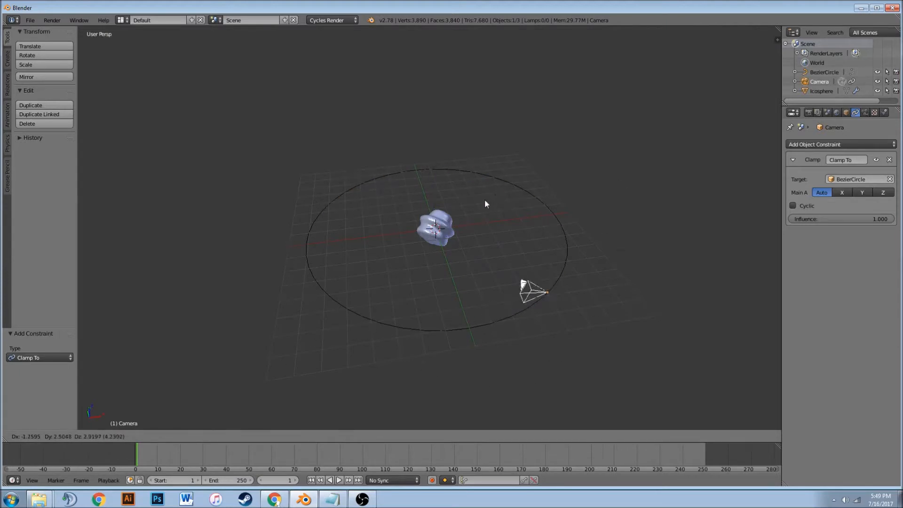
pyautogui.click(430, 237)
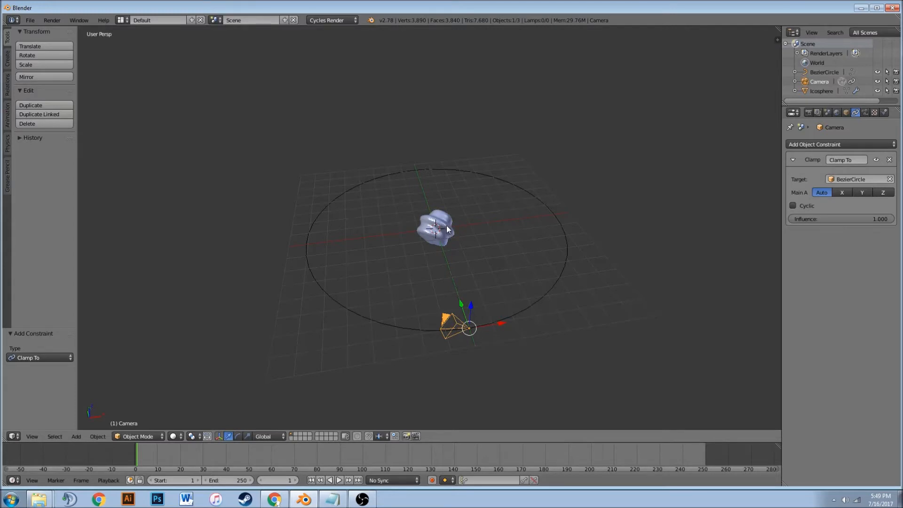
# - Add a Track To constraint that aims the camera at the icosphere, and look through the camera
pyautogui.rightClick(449, 229)
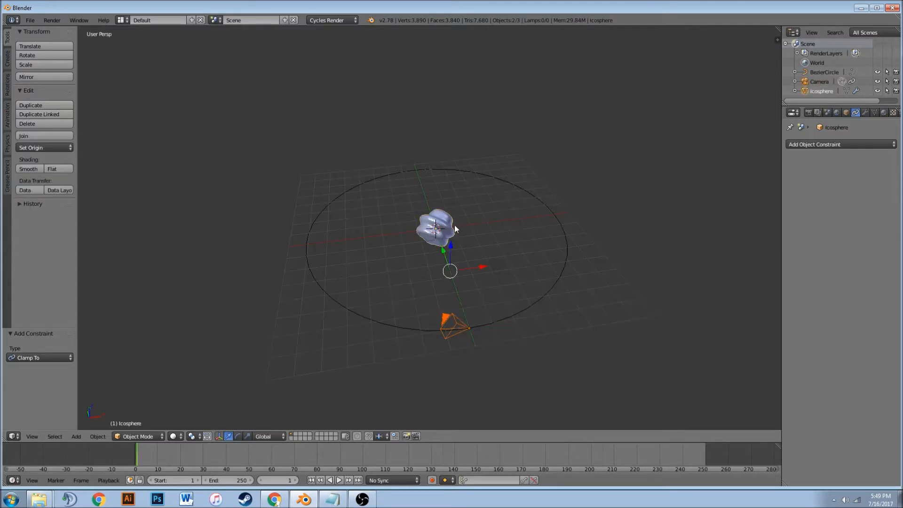
pyautogui.hotkey('ctrl', 'alt', 't')
pyautogui.hotkey('ctrl', 't')
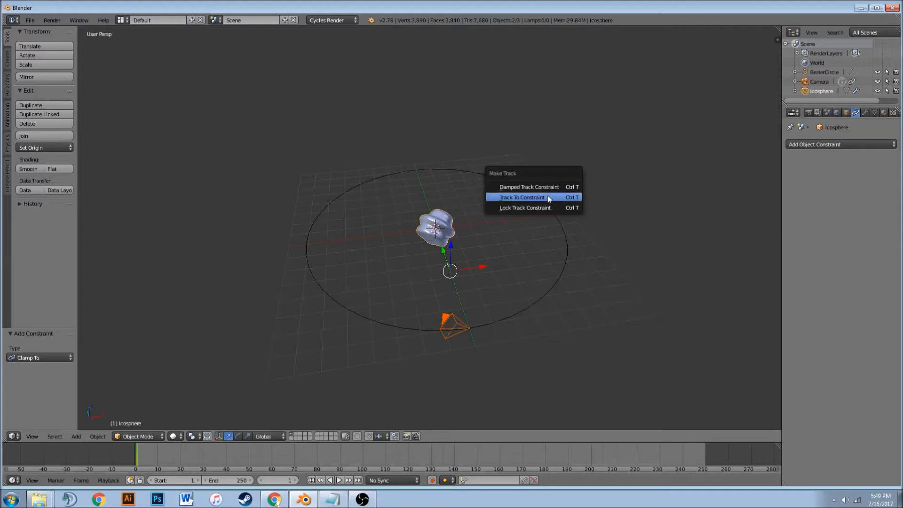
pyautogui.click(547, 196)
pyautogui.scroll(3, 523, 238)
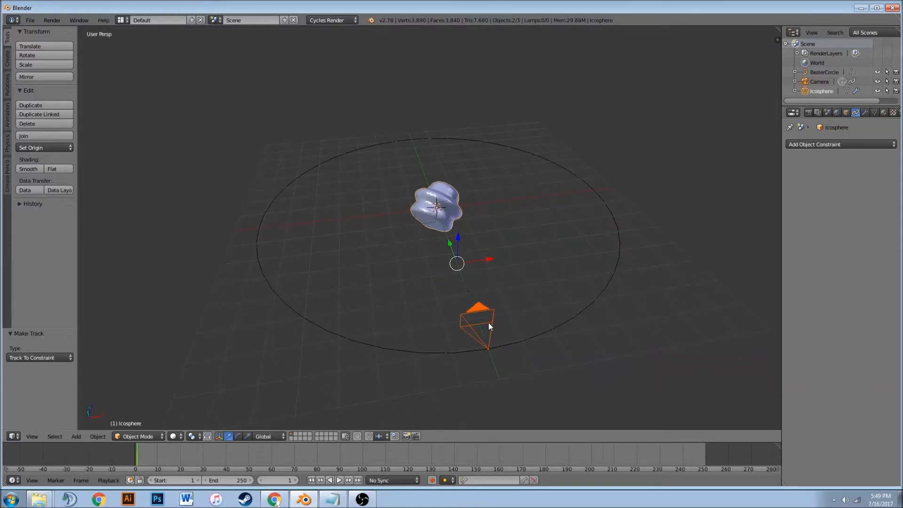
pyautogui.press('KP_0')
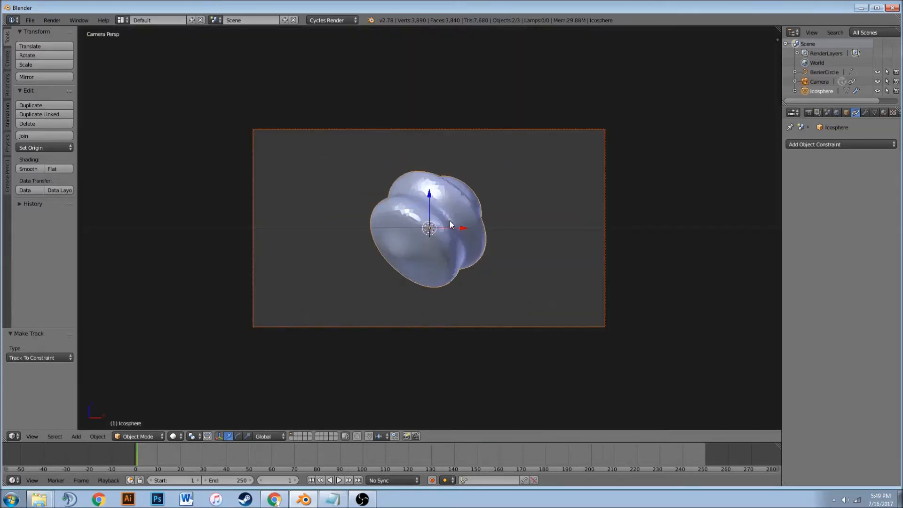
# - Try moving the camera along the circle to test its tracking of the blob, and cancel the move
pyautogui.rightClick(605, 210)
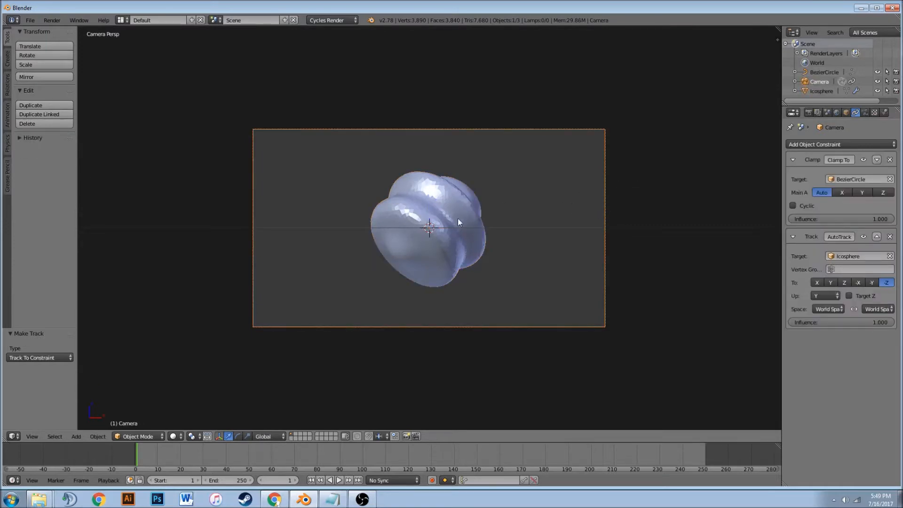
pyautogui.press('g')
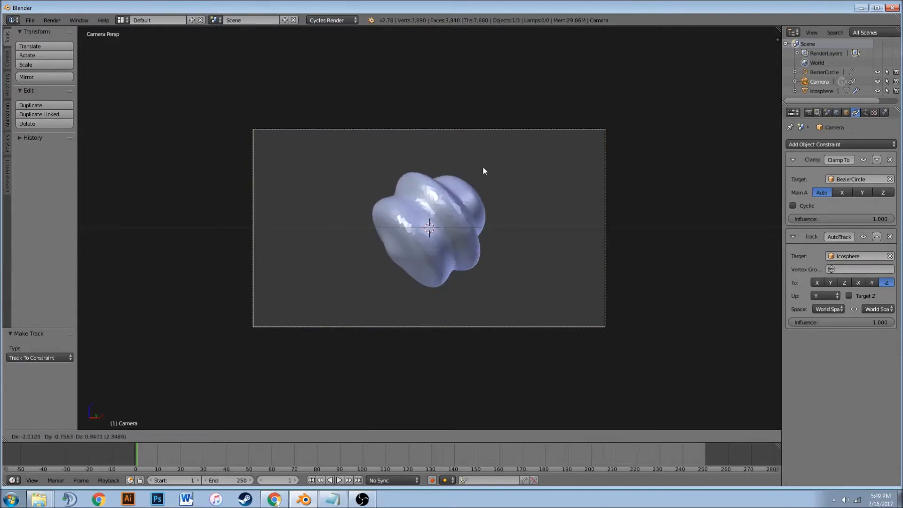
pyautogui.click(162, 198)
pyautogui.scroll(-7, 400, 203)
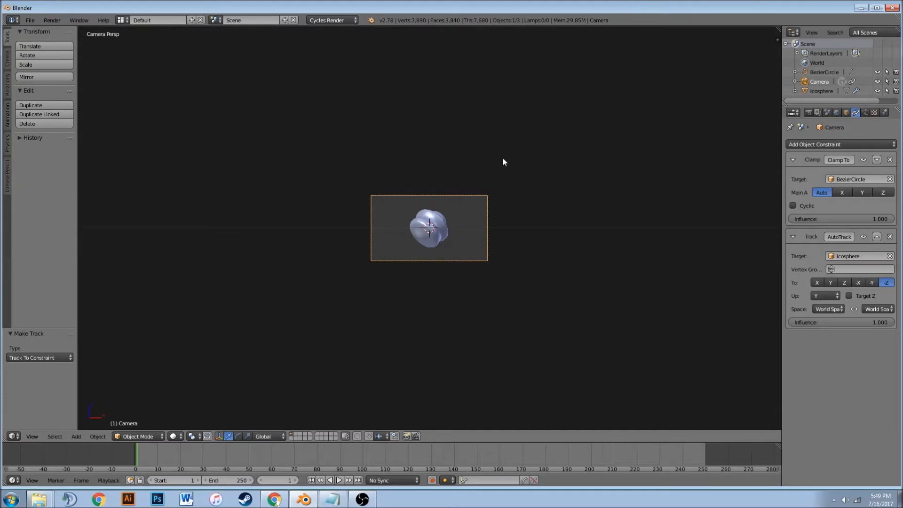
pyautogui.moveTo(502, 158); pyautogui.dragTo(504, 177, button='middle')
pyautogui.scroll(-5, 503, 177)
pyautogui.press('g')
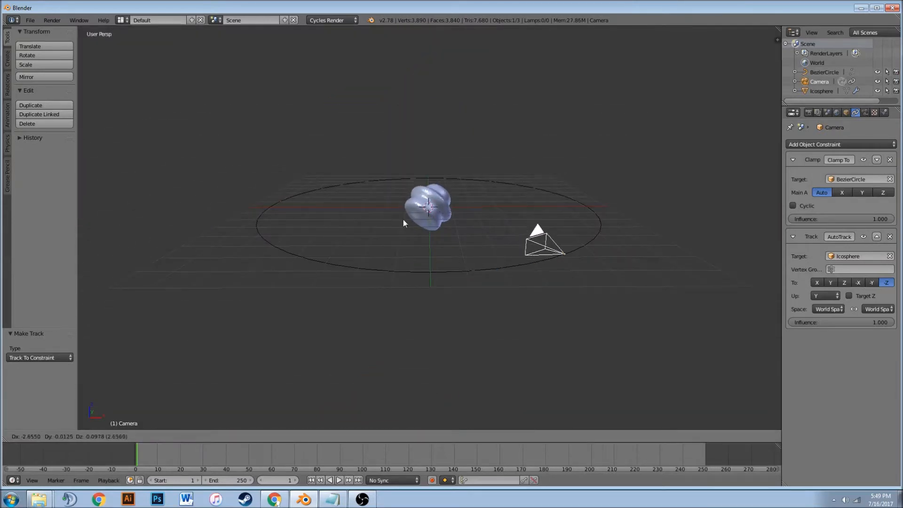
pyautogui.rightClick(365, 293)
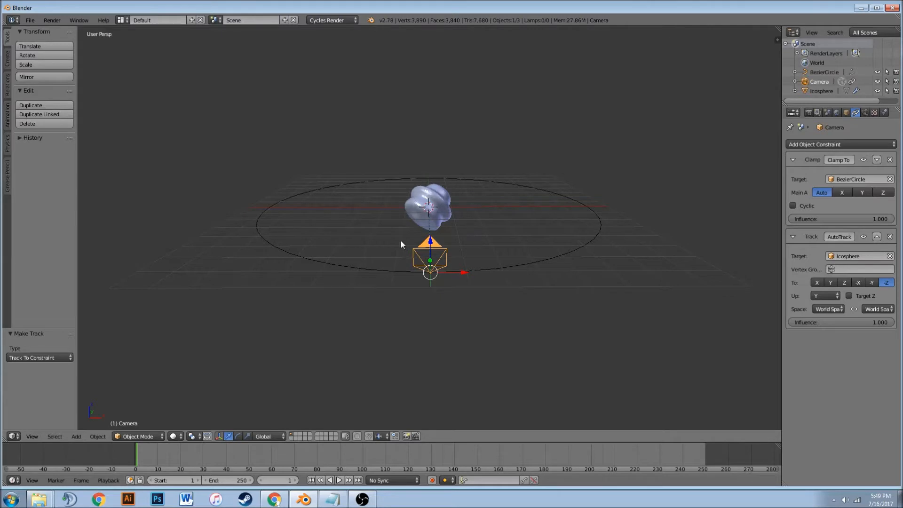
# - Insert a LocRotScale keyframe for the camera at frame 1 and go to frame 250
pyautogui.moveTo(532, 225)
pyautogui.mouseDown(button='middle')
pyautogui.moveTo(533, 250)
pyautogui.moveTo(532, 241)
pyautogui.mouseUp(button='middle')
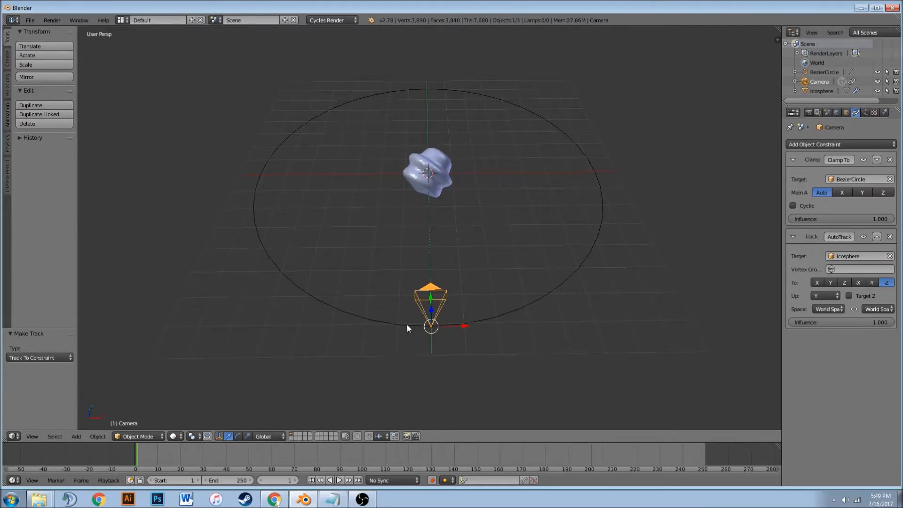
pyautogui.press('i')
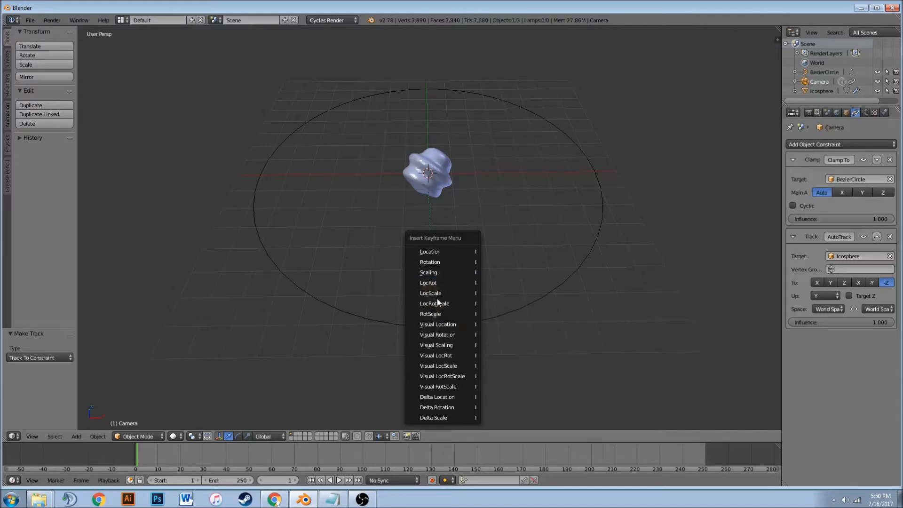
pyautogui.click(445, 303)
pyautogui.scroll(-3, 495, 287)
pyautogui.keyDown('shift'); pyautogui.moveTo(490, 197); pyautogui.dragTo(496, 244, button='middle'); pyautogui.keyUp('shift')
pyautogui.scroll(3, 496, 244)
pyautogui.scroll(-3, 496, 244)
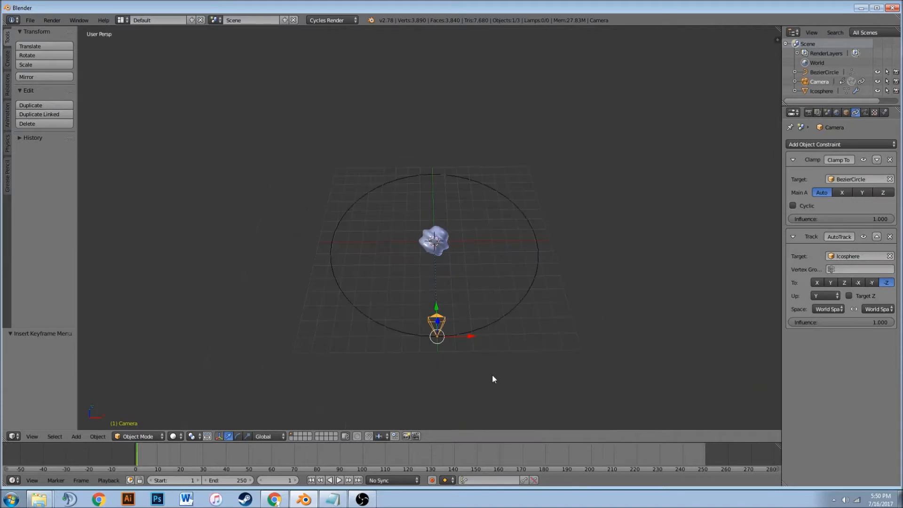
pyautogui.moveTo(651, 447); pyautogui.dragTo(704, 450)
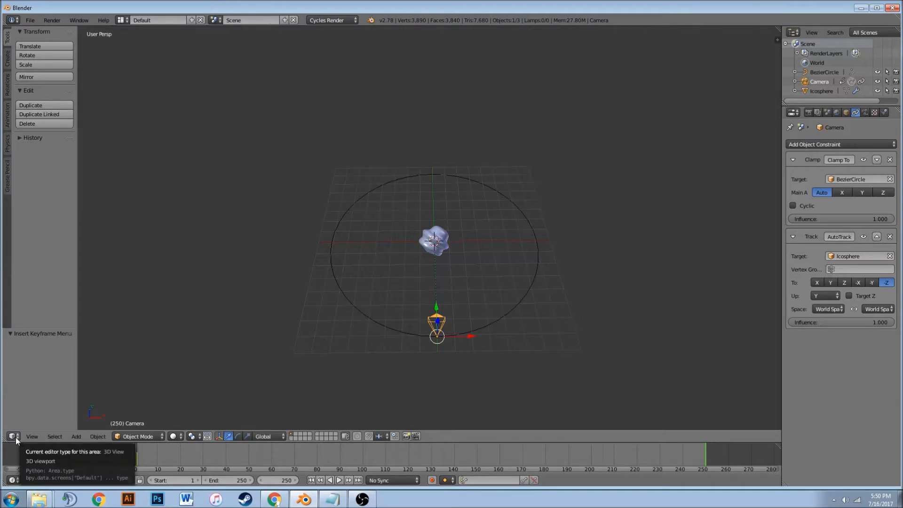
# - Split the 3D viewport into two side-by-side areas and change the new one to the Video Sequence Editor
pyautogui.moveTo(777, 29); pyautogui.dragTo(394, 280)
pyautogui.press('t')
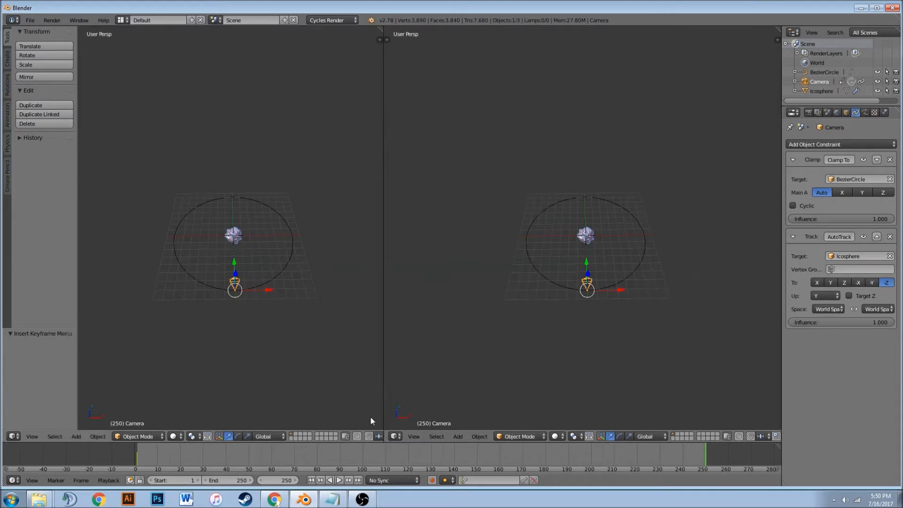
pyautogui.click(396, 436)
pyautogui.click(442, 352)
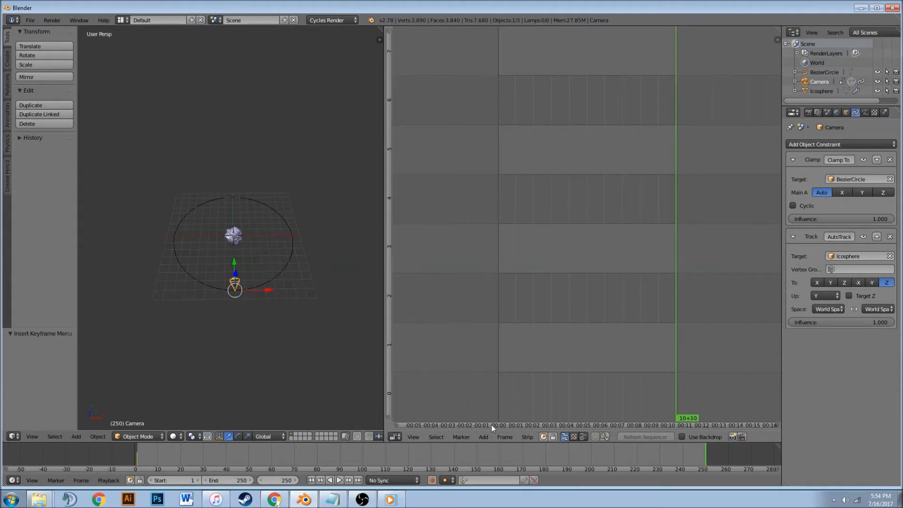
# - Add "where i stay finished unmastered (1).m4a" from the "Where I Stay EP" music folder as a sound strip
pyautogui.click(484, 437)
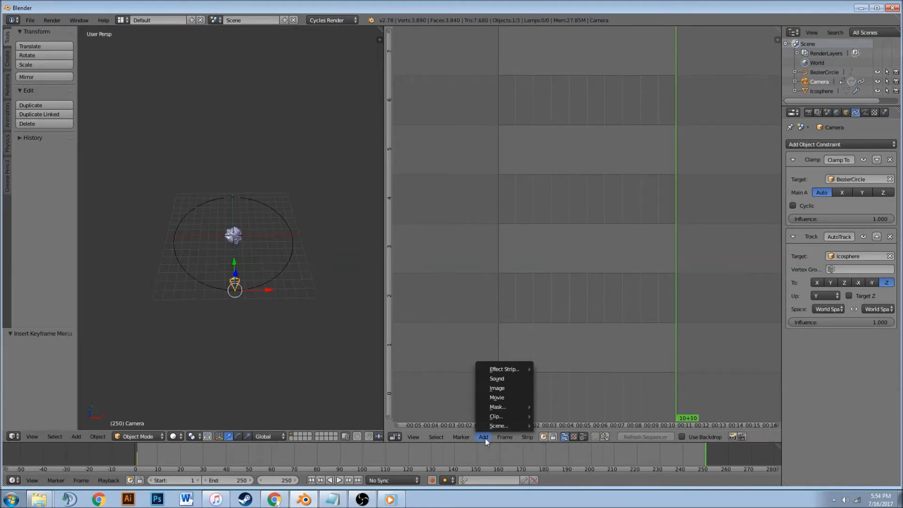
pyautogui.click(497, 378)
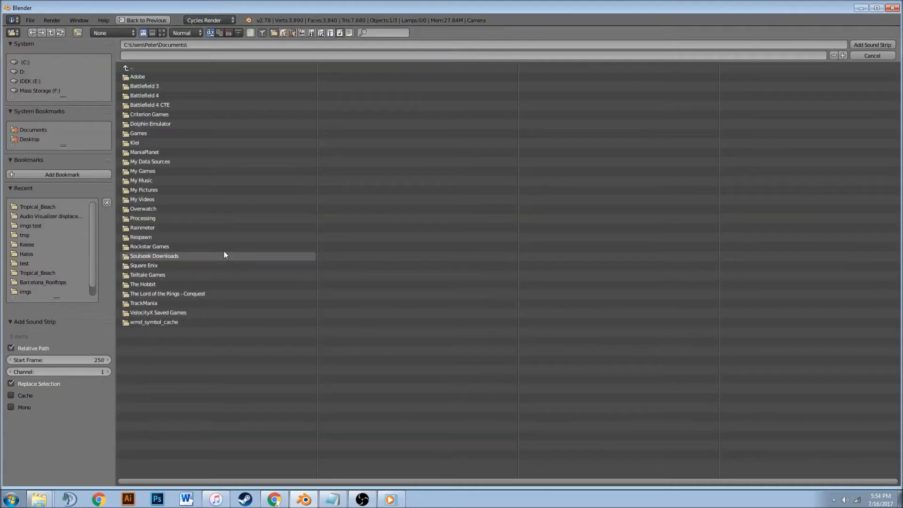
pyautogui.click(30, 244)
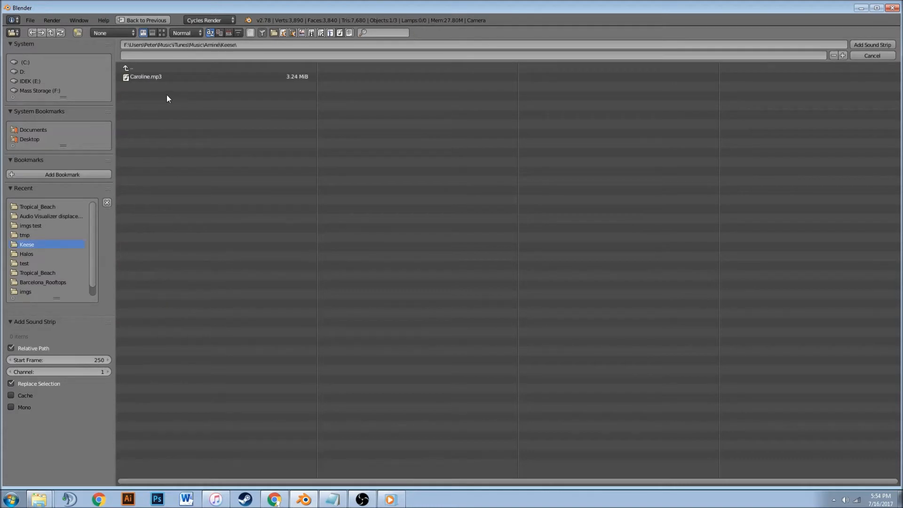
pyautogui.click(159, 67)
pyautogui.scroll(-5, 602, 407)
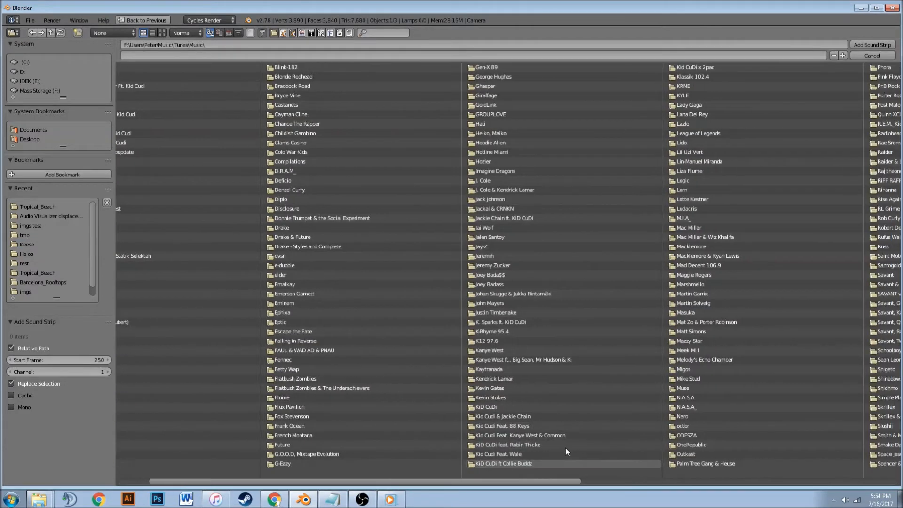
pyautogui.moveTo(613, 479); pyautogui.dragTo(836, 480)
pyautogui.click(563, 446)
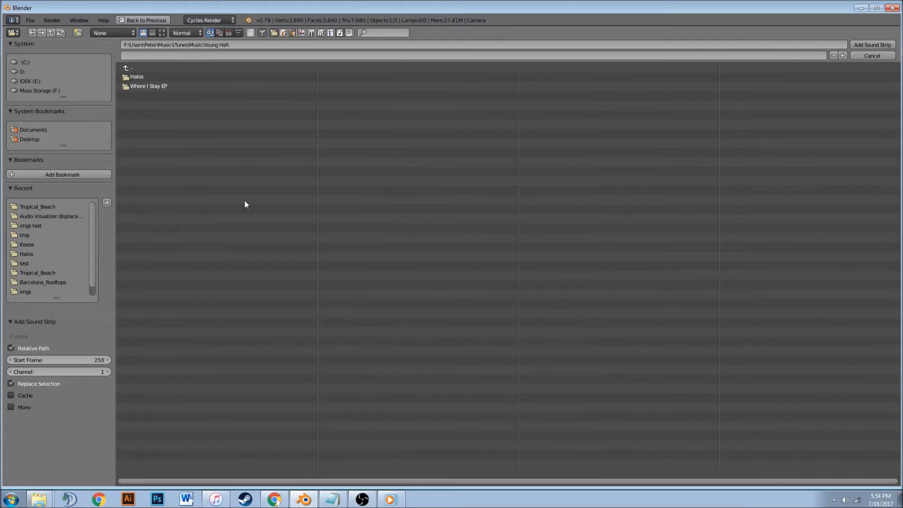
pyautogui.click(149, 87)
pyautogui.click(175, 96)
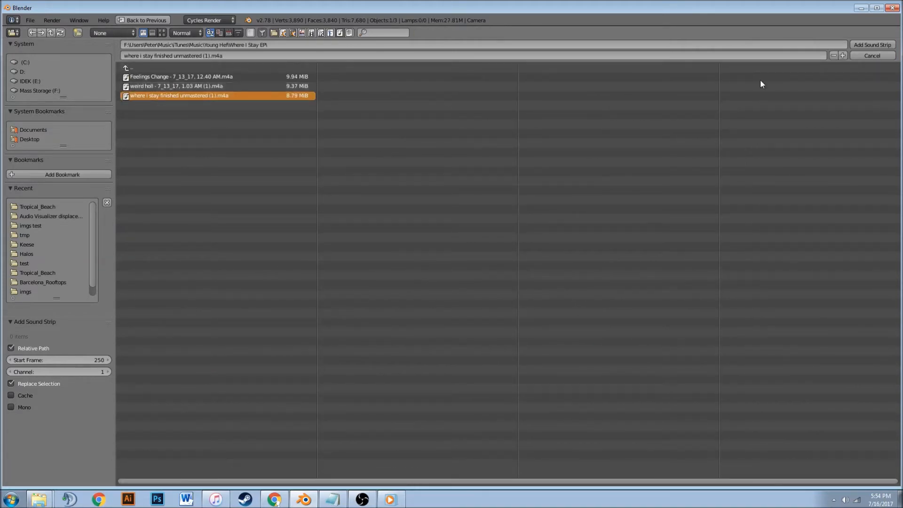
pyautogui.click(873, 45)
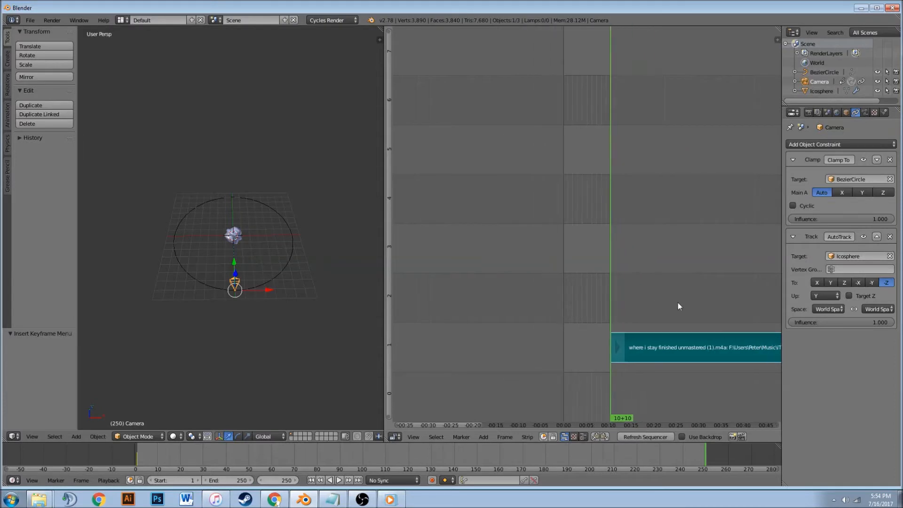
# - Slide the sound strip back in channel 1 so that it begins at the start of the timeline
pyautogui.moveTo(664, 312); pyautogui.dragTo(576, 314, button='middle')
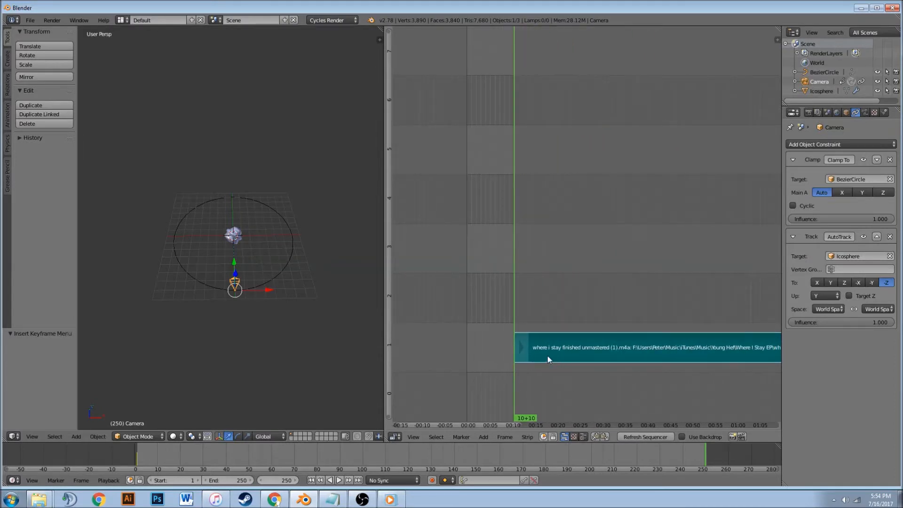
pyautogui.click(625, 345)
pyautogui.rightClick(625, 345)
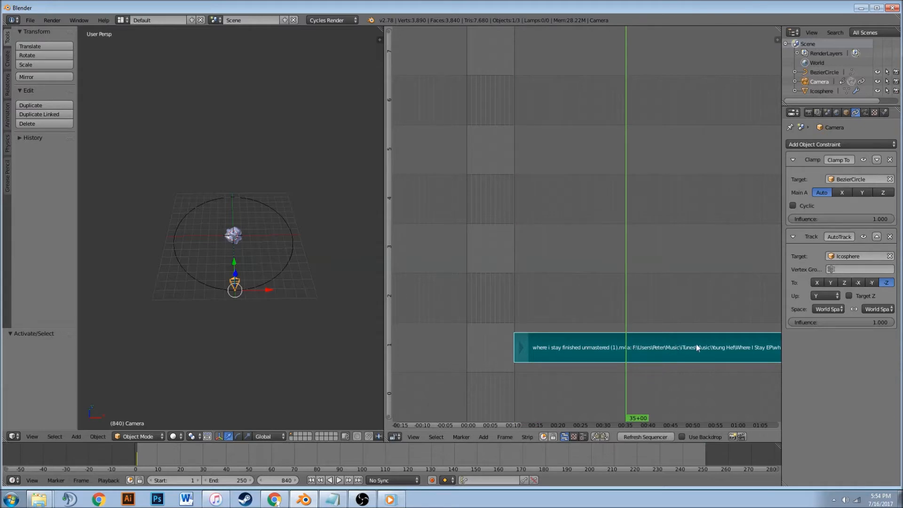
pyautogui.press('g')
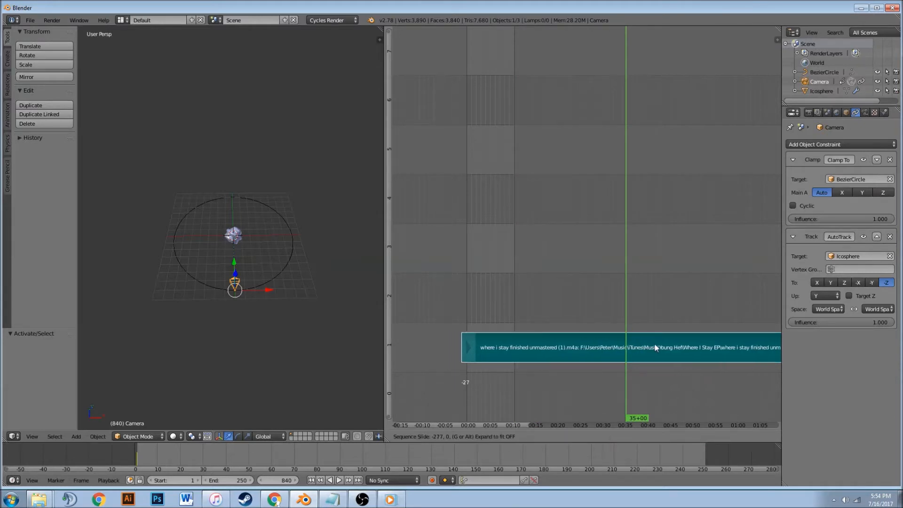
pyautogui.click(467, 346)
# - Set the scene's end frame to 4708 to match the length of the sound strip
pyautogui.scroll(-4, 630, 357)
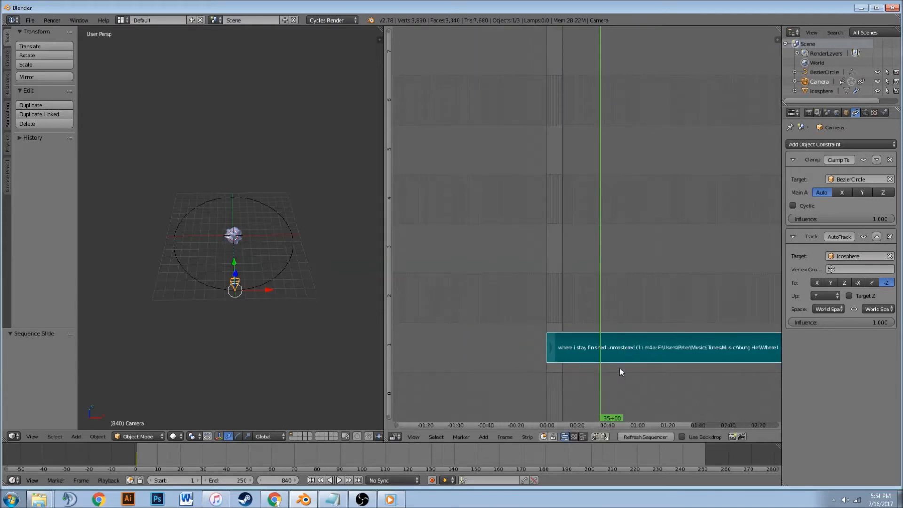
pyautogui.scroll(4, 621, 372)
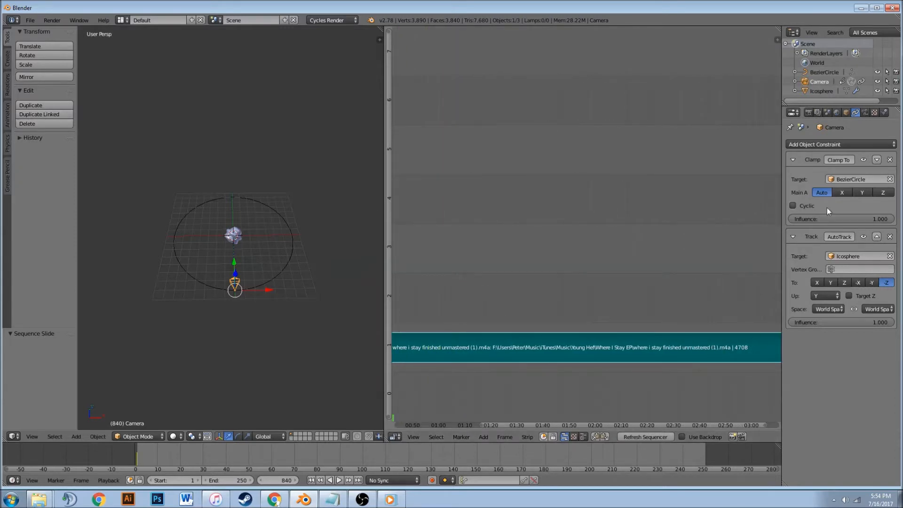
pyautogui.click(809, 113)
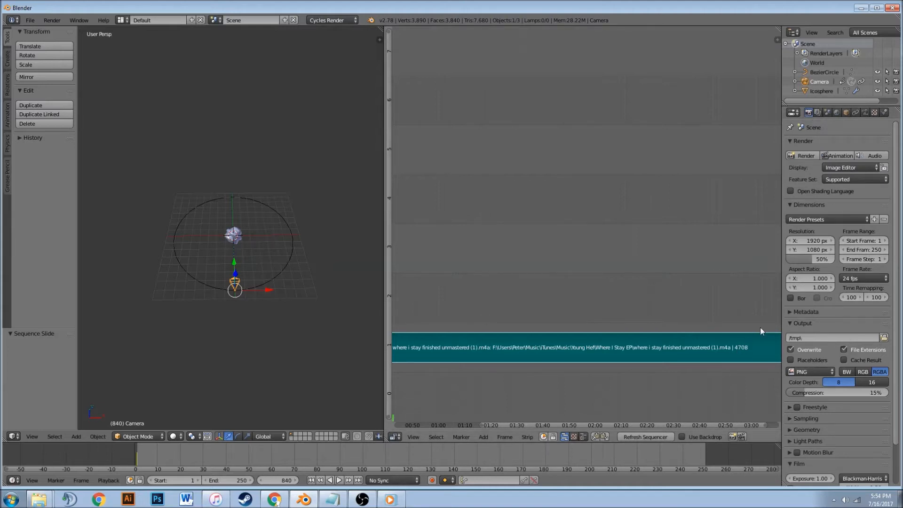
pyautogui.click(860, 249)
pyautogui.write('4')
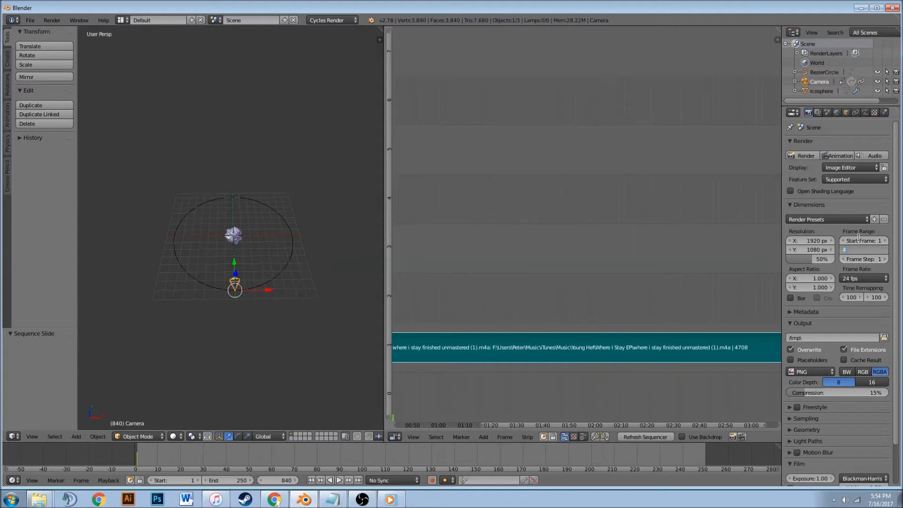
pyautogui.write('708')
pyautogui.press('Return')
# - Return the playhead to frame 0 and play the animation briefly to check the sound strip
pyautogui.scroll(-5, 561, 238)
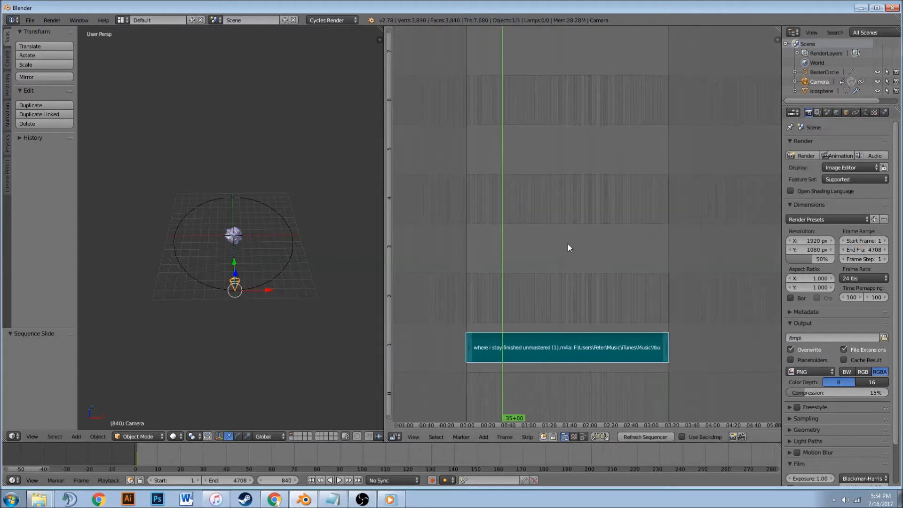
pyautogui.moveTo(476, 403); pyautogui.dragTo(442, 405)
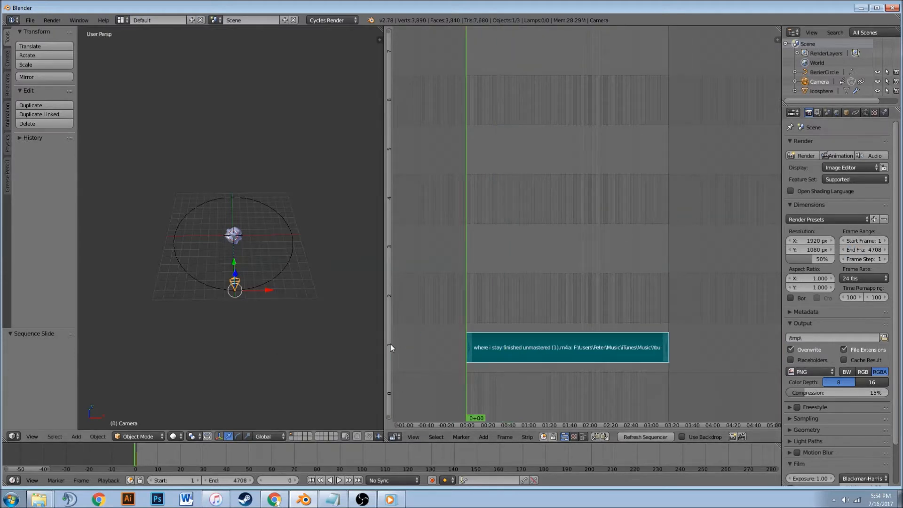
pyautogui.scroll(1, 473, 335)
pyautogui.scroll(2, 268, 323)
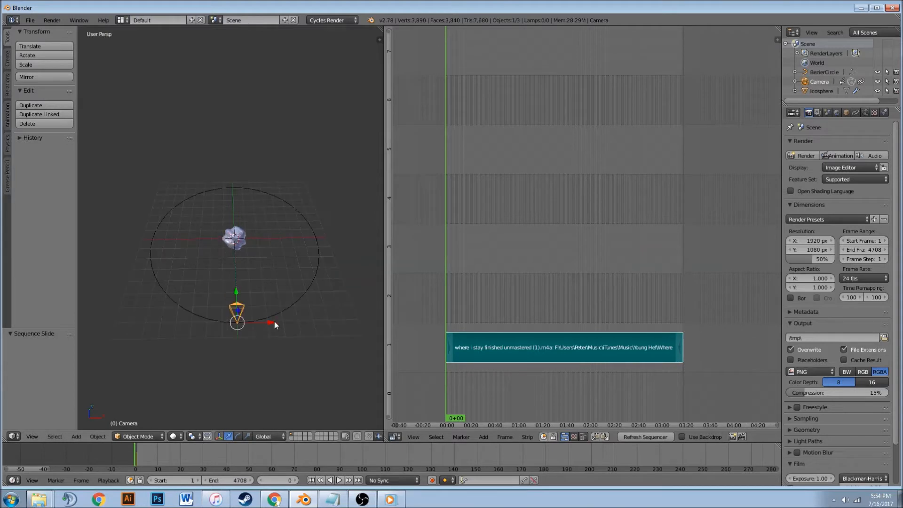
pyautogui.hotkey('alt', 'a')
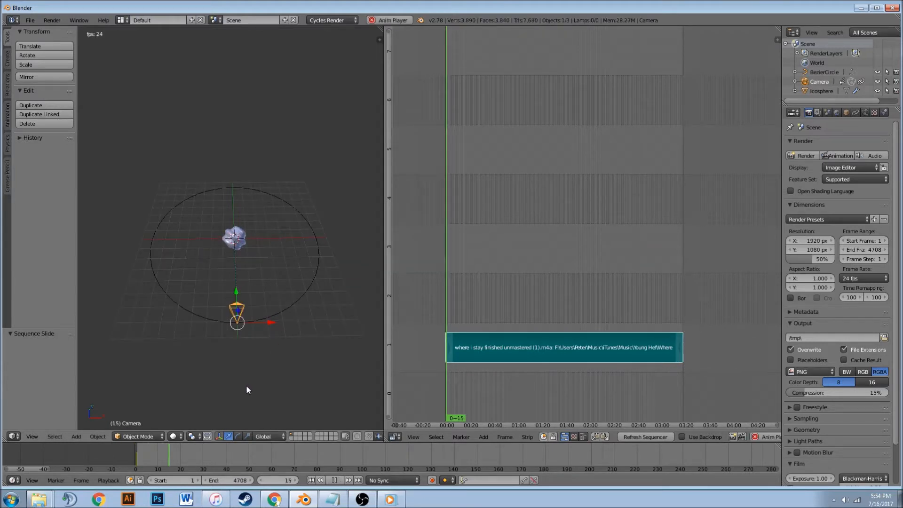
pyautogui.hotkey('alt', 'a')
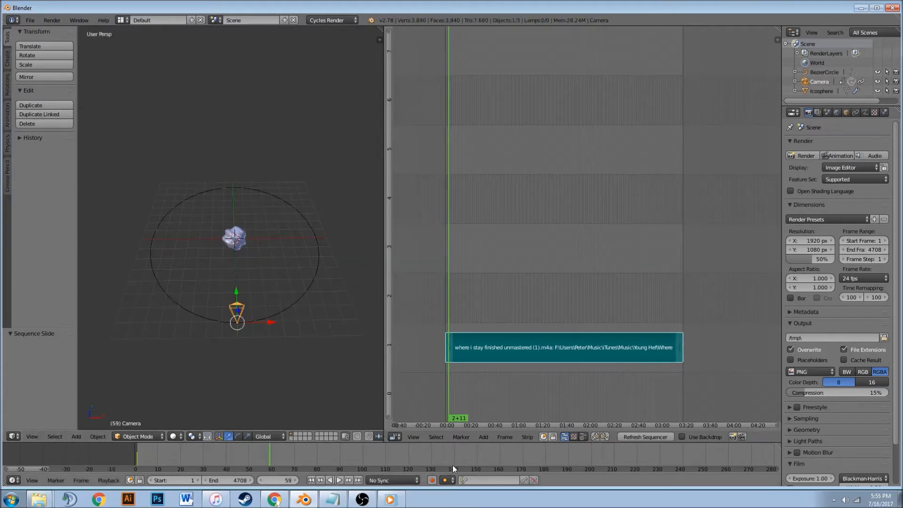
pyautogui.scroll(-8, 438, 464)
pyautogui.scroll(-6, 554, 449)
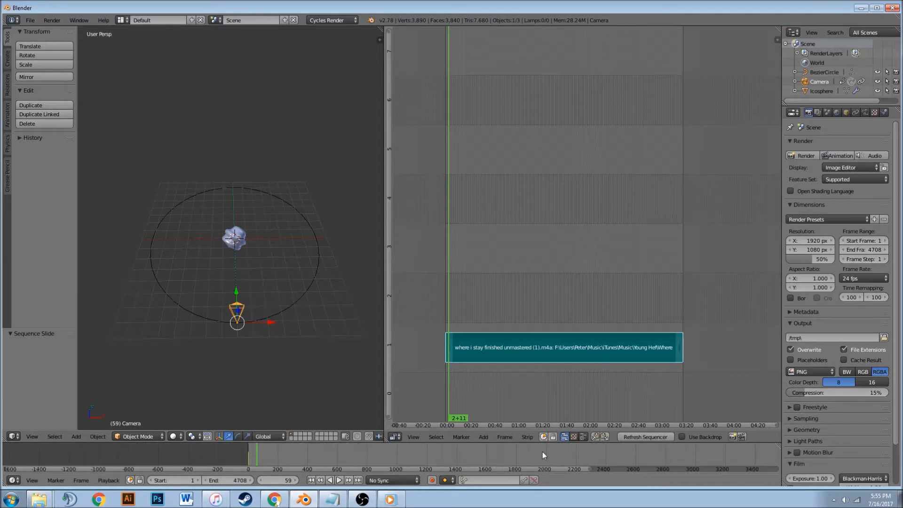
# - Return the playhead to frame 0 and merge the sequence editor area into the 3D view
pyautogui.scroll(3, 376, 452)
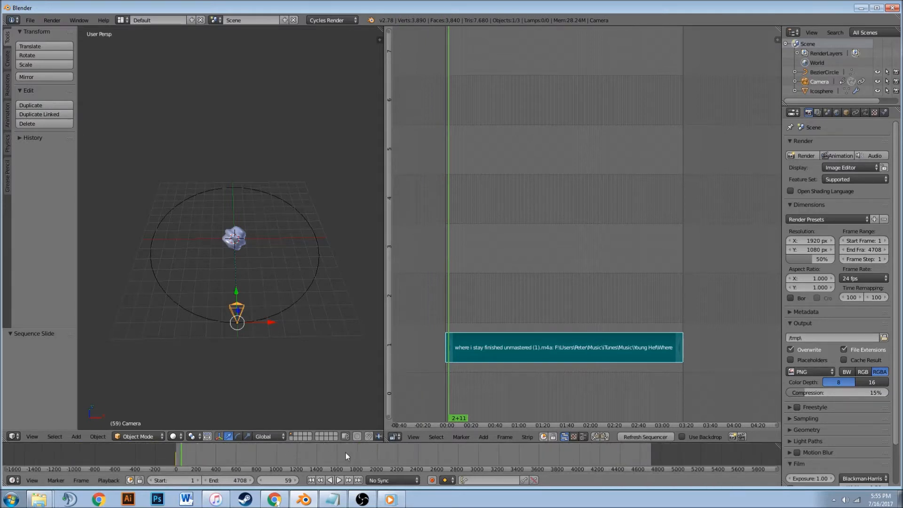
pyautogui.scroll(2, 490, 456)
pyautogui.moveTo(516, 456); pyautogui.dragTo(460, 456, button='middle')
pyautogui.moveTo(215, 456); pyautogui.dragTo(24, 456)
pyautogui.click(334, 480)
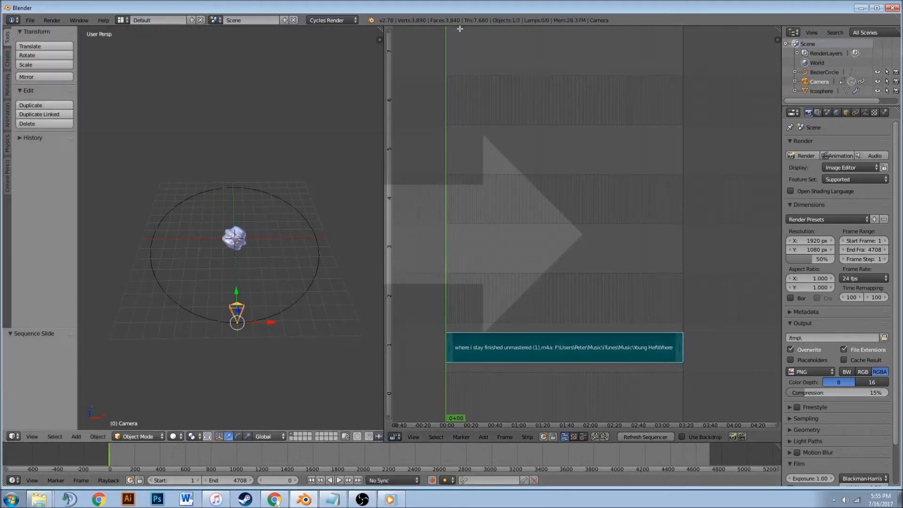
pyautogui.moveTo(460, 29); pyautogui.dragTo(394, 292)
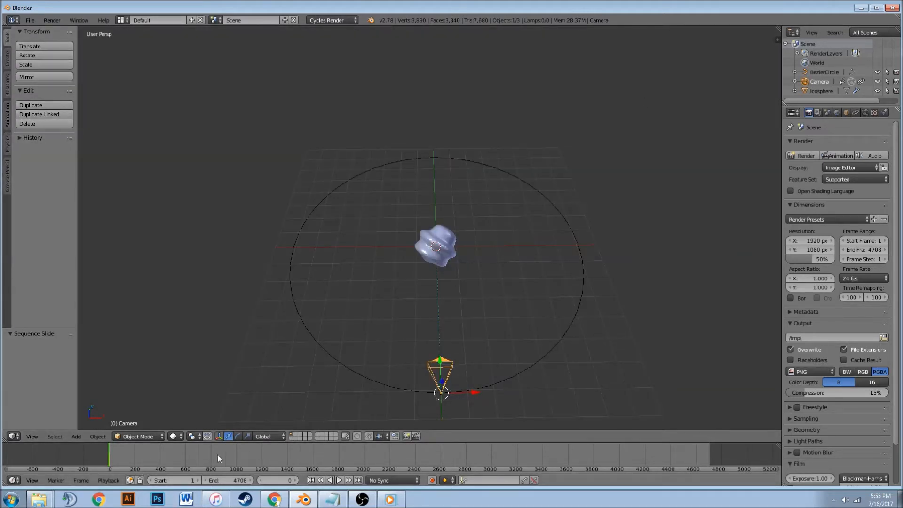
# - At frame 4708, move the camera once around the circle back to its starting point and insert a LocRotScale keyframe
pyautogui.moveTo(182, 452); pyautogui.dragTo(708, 453)
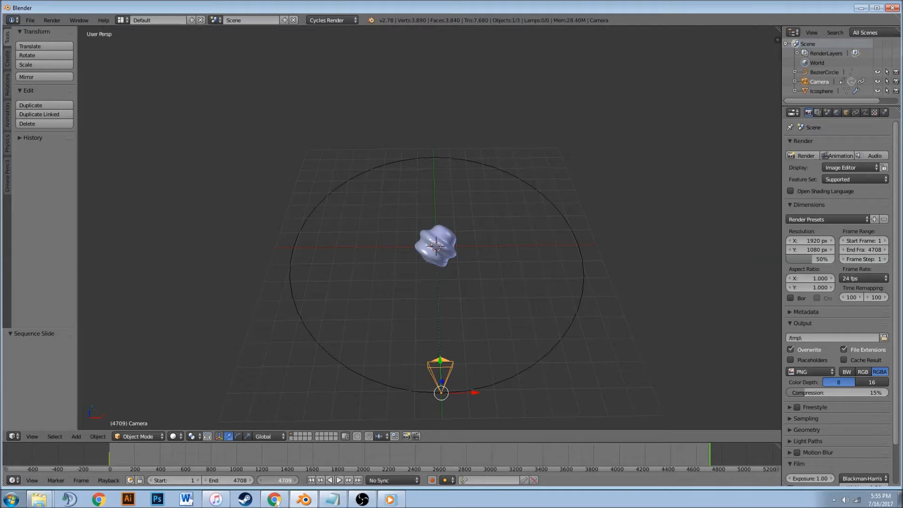
pyautogui.press('g')
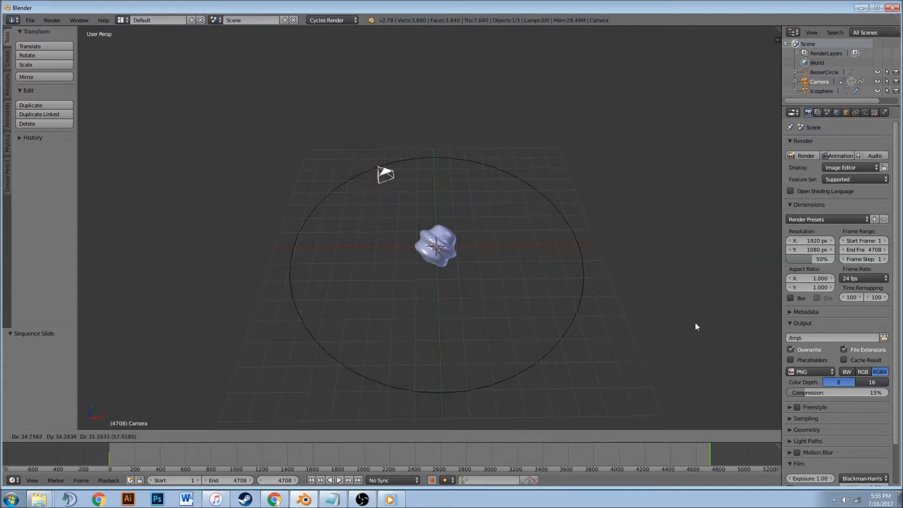
pyautogui.click(241, 219)
pyautogui.press('i')
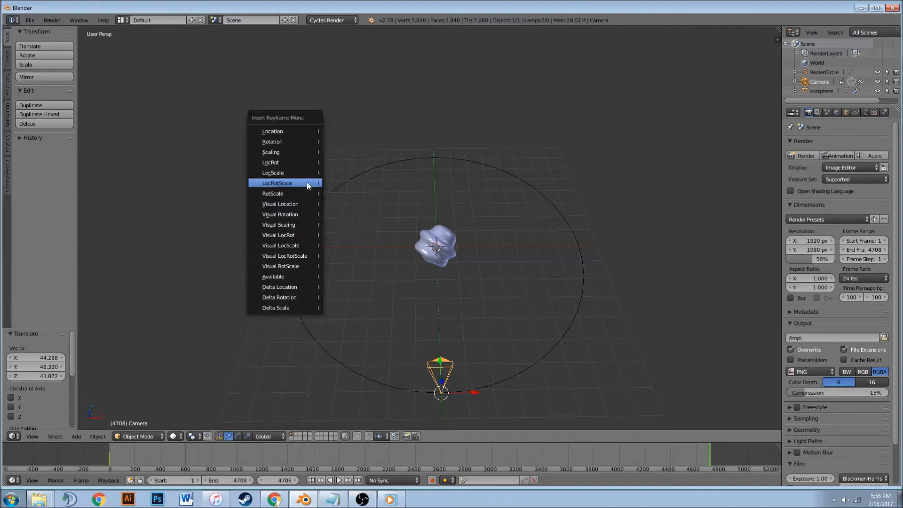
pyautogui.click(305, 185)
# - Examine the camera's animation curves in the Graph Editor, then return the area to the 3D view
pyautogui.moveTo(705, 459); pyautogui.dragTo(170, 457)
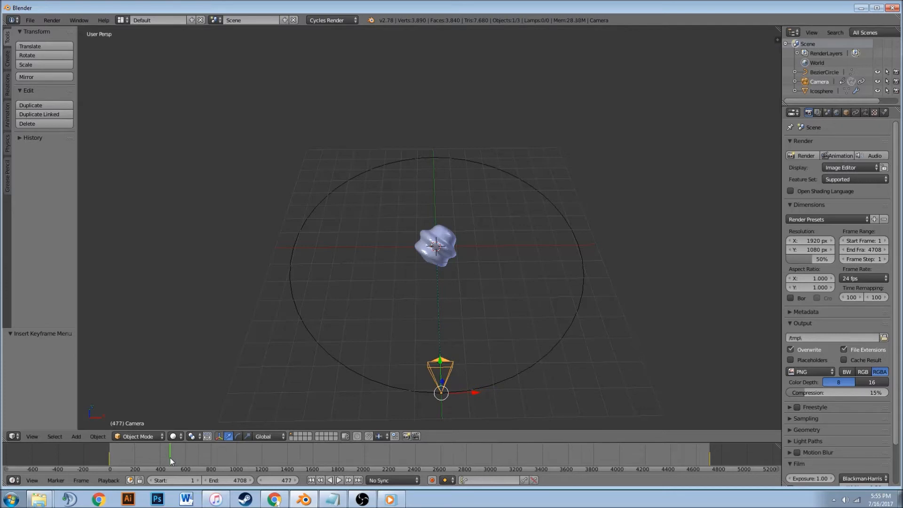
pyautogui.click(14, 436)
pyautogui.click(38, 399)
pyautogui.press('Home')
pyautogui.moveTo(537, 193); pyautogui.dragTo(489, 244, button='middle')
pyautogui.scroll(-2, 489, 244)
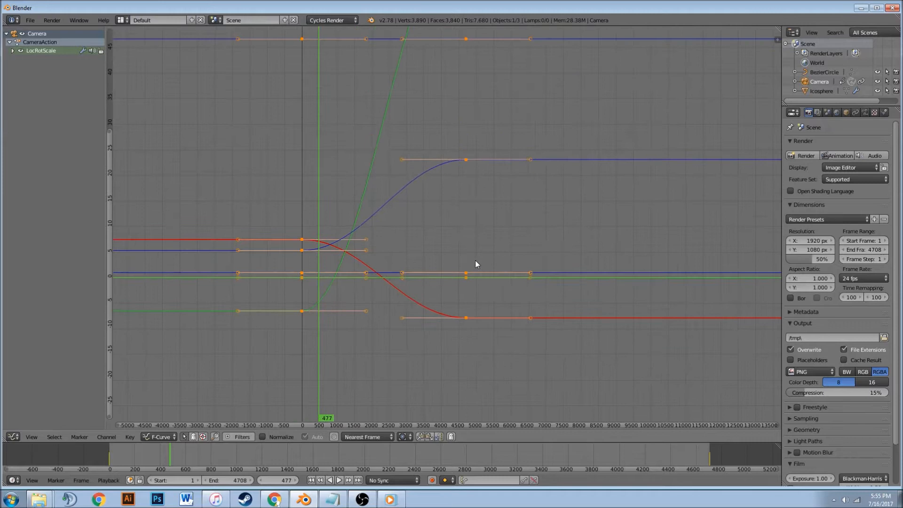
pyautogui.click(13, 436)
pyautogui.click(30, 417)
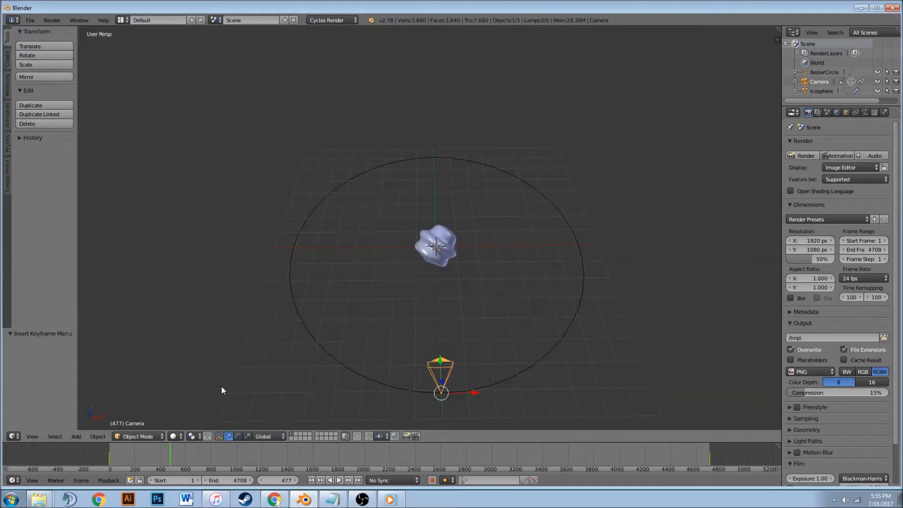
# - Scrub the timeline to check the camera's orbit against its animation curves, ending in the 3D view at frame 0
pyautogui.moveTo(171, 456); pyautogui.dragTo(118, 457)
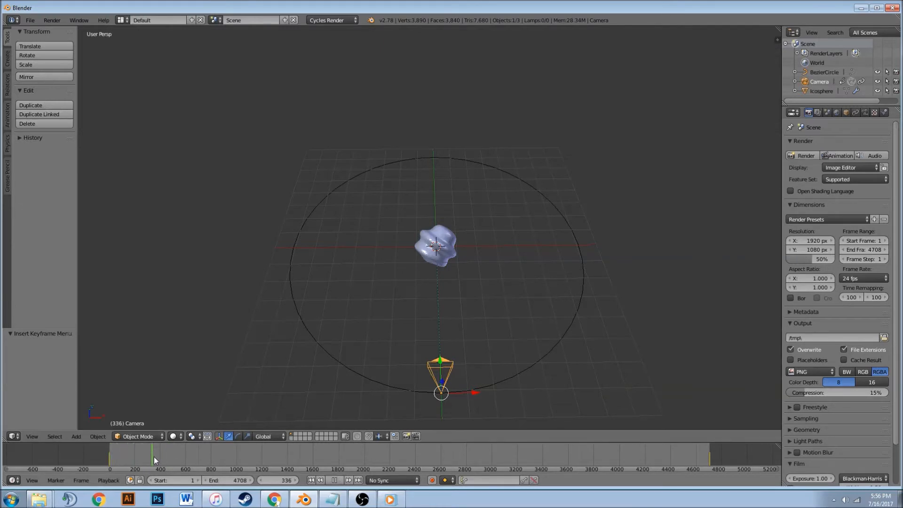
pyautogui.moveTo(167, 456); pyautogui.dragTo(640, 461)
pyautogui.click(14, 436)
pyautogui.click(38, 398)
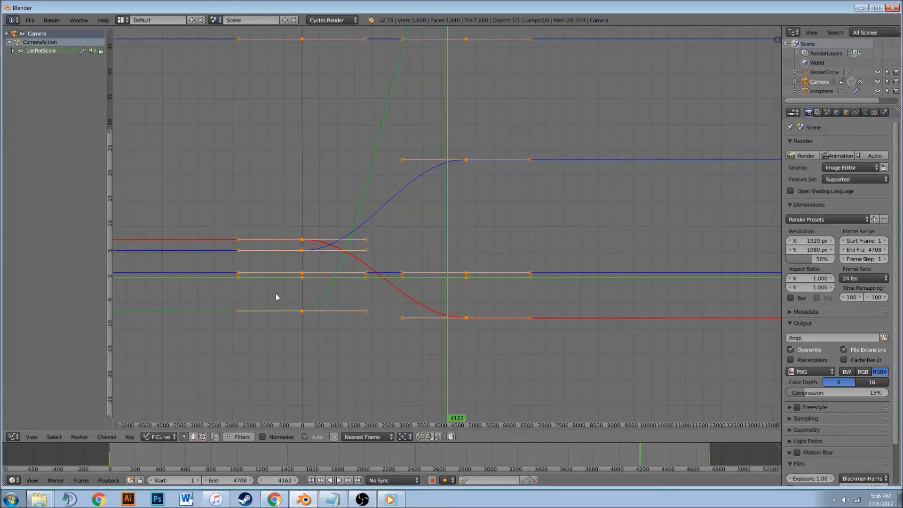
pyautogui.moveTo(464, 456); pyautogui.dragTo(225, 453)
pyautogui.click(13, 436)
pyautogui.click(28, 425)
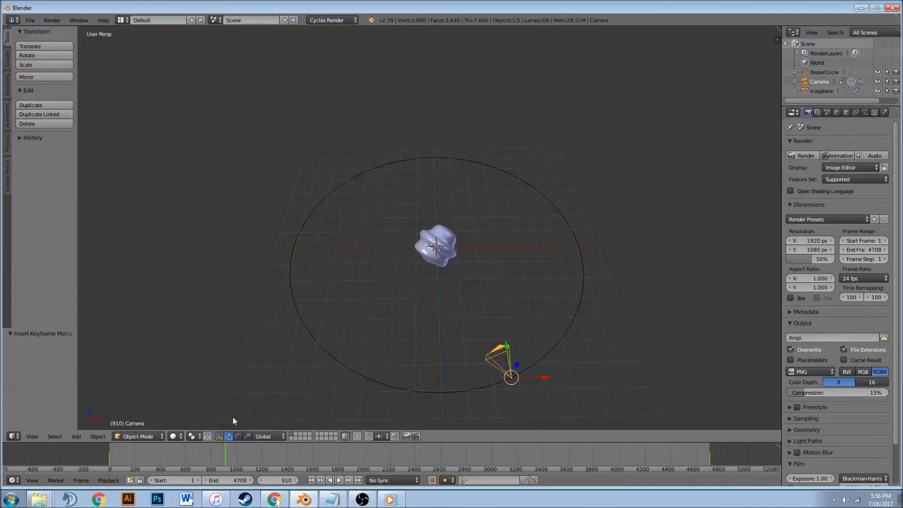
pyautogui.moveTo(115, 460); pyautogui.dragTo(85, 461)
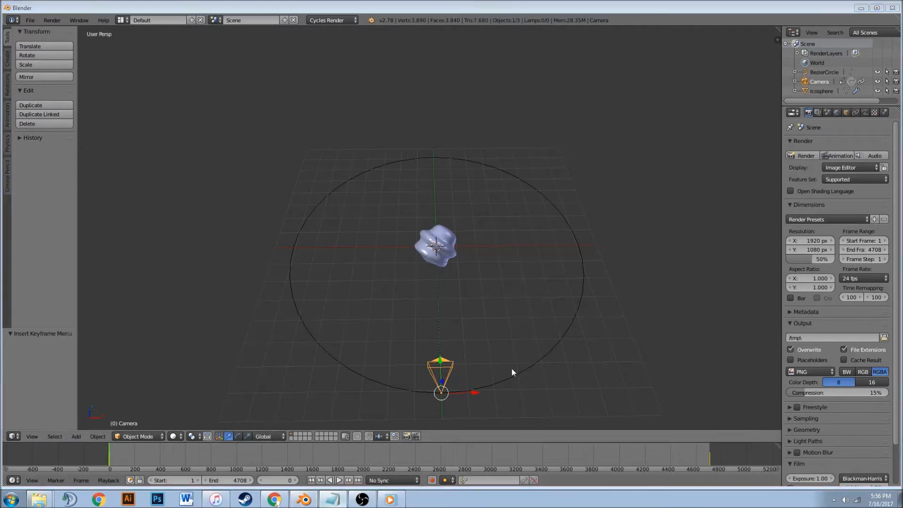
# - Show the camera's data settings and test render frame 0
pyautogui.moveTo(579, 308); pyautogui.dragTo(563, 278, button='middle')
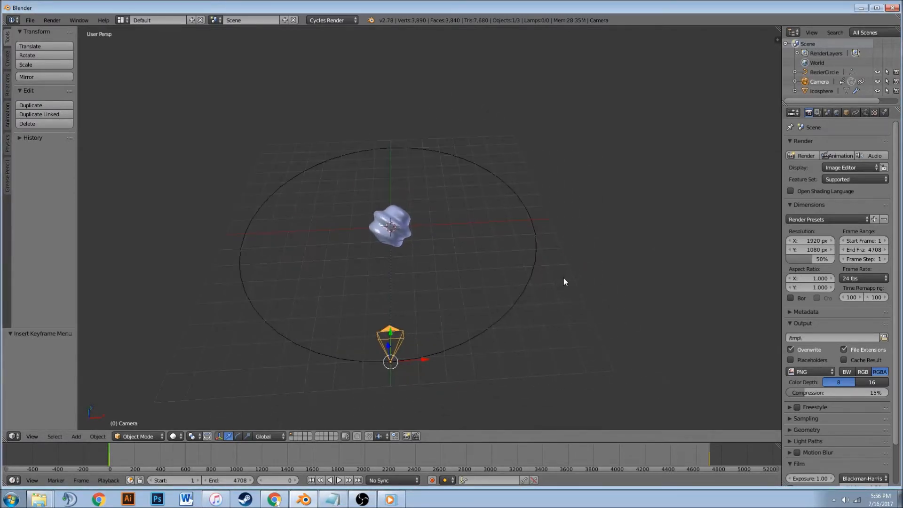
pyautogui.click(864, 112)
pyautogui.press('F12')
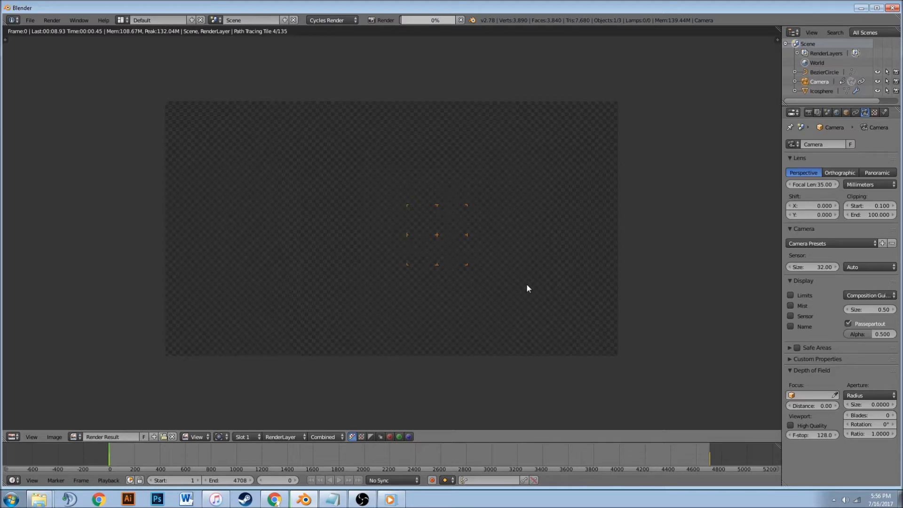
pyautogui.press('Escape')
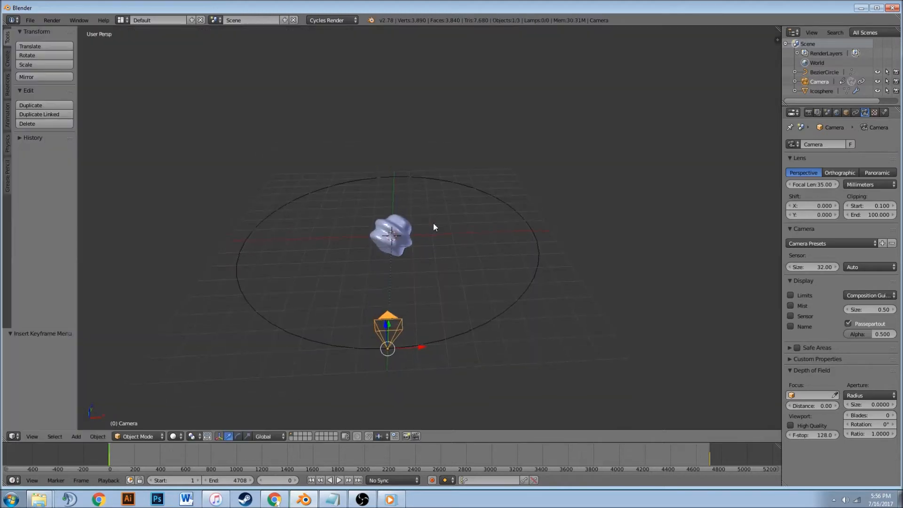
# - Set the camera's depth of field to focus on the Icosphere with an aperture radius size of 0.035
pyautogui.scroll(4, 413, 256)
pyautogui.keyDown('shift'); pyautogui.moveTo(425, 259); pyautogui.dragTo(414, 224, button='middle'); pyautogui.keyUp('shift')
pyautogui.rightClick(453, 198)
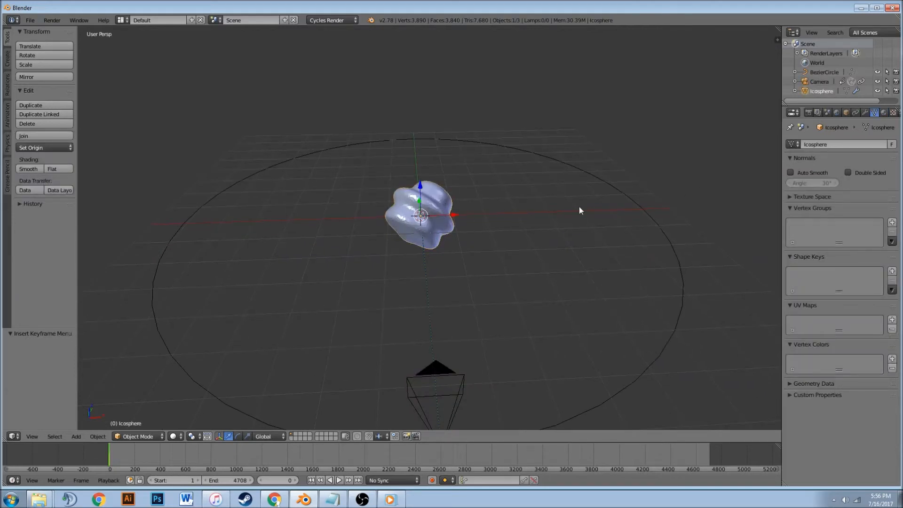
pyautogui.rightClick(460, 379)
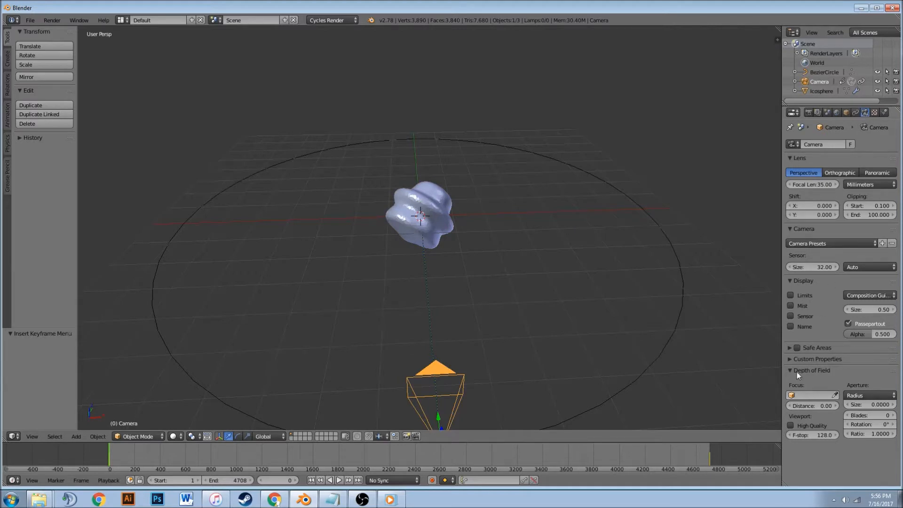
pyautogui.click(800, 397)
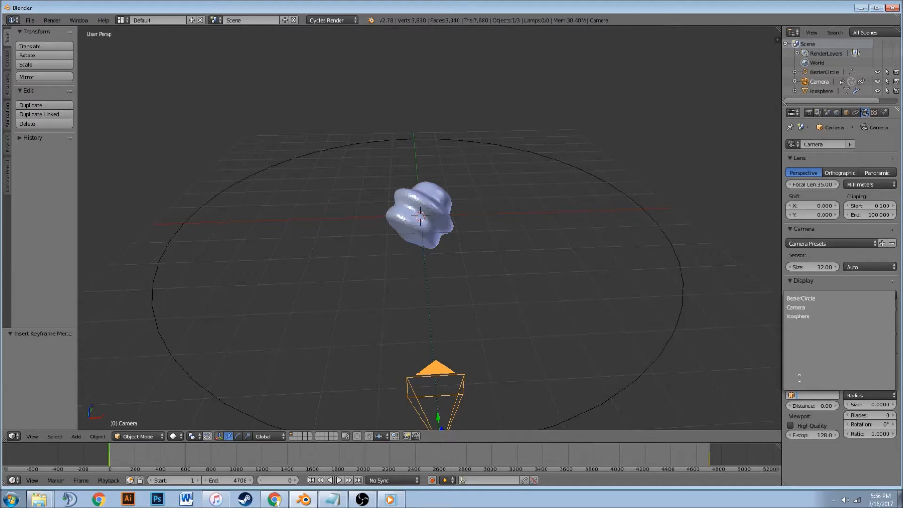
pyautogui.click(793, 316)
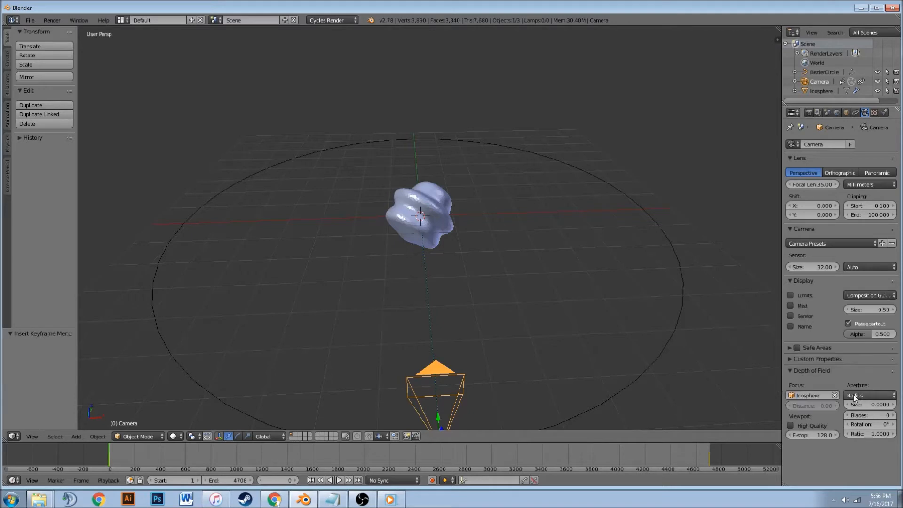
pyautogui.click(866, 405)
pyautogui.press('BackSpace')
pyautogui.write('.035')
pyautogui.press('Return')
# - Test render the frame to check the depth-of-field blur, then cancel the render
pyautogui.scroll(-4, 623, 345)
pyautogui.scroll(2, 623, 342)
pyautogui.moveTo(610, 310)
pyautogui.keyDown('shift'); pyautogui.mouseDown(button='middle')
pyautogui.moveTo(593, 323)
pyautogui.moveTo(630, 322)
pyautogui.moveTo(622, 307)
pyautogui.mouseUp(button='middle'); pyautogui.keyUp('shift')
pyautogui.moveTo(608, 242); pyautogui.dragTo(658, 206, button='middle')
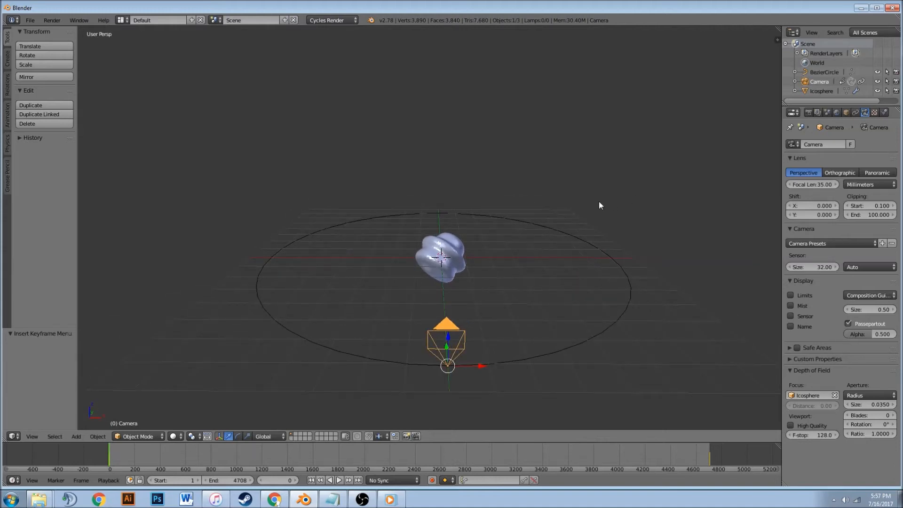
pyautogui.press('F12')
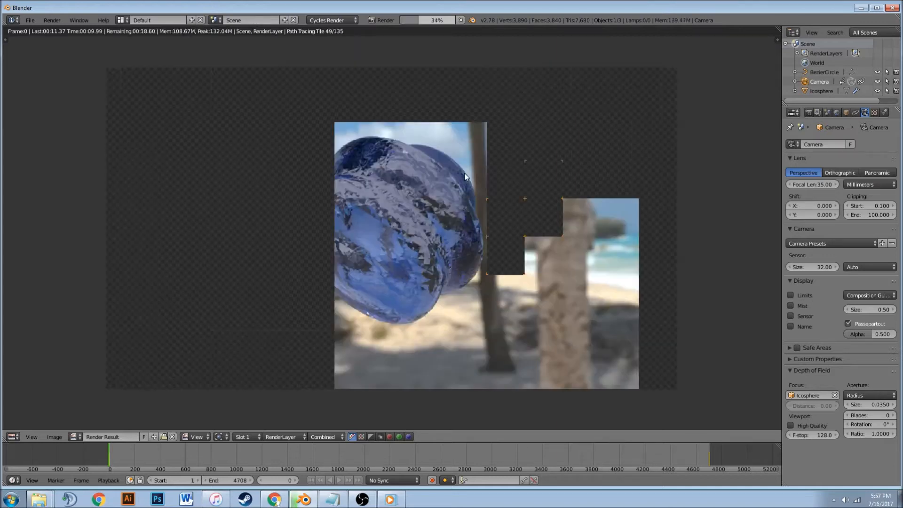
pyautogui.press('Escape')
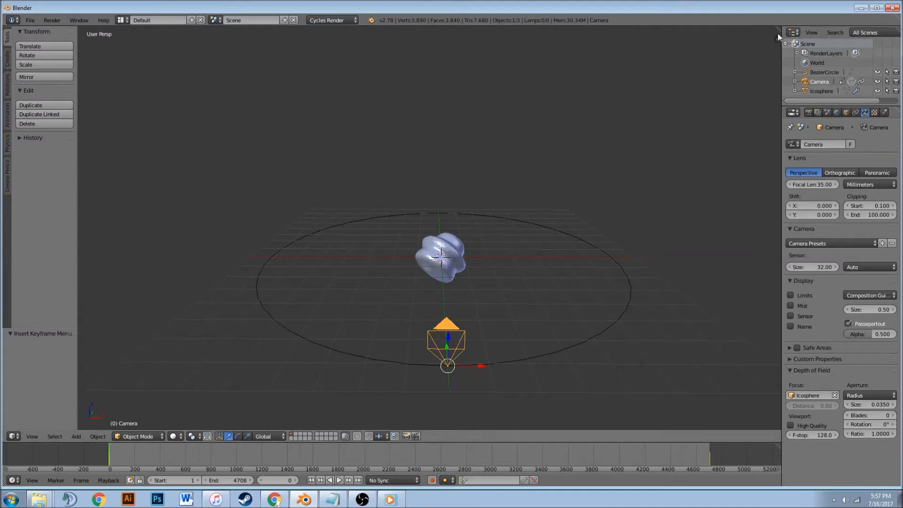
# - Split the 3D view into two side-by-side areas and turn the new one into a Graph Editor
pyautogui.moveTo(777, 30); pyautogui.dragTo(435, 47)
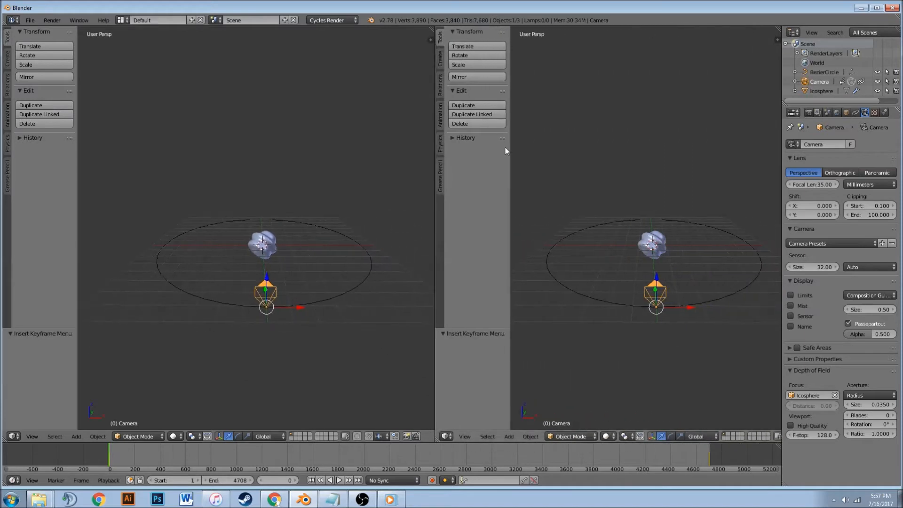
pyautogui.press('t')
pyautogui.scroll(3, 270, 301)
pyautogui.hotkey('alt', 'a')
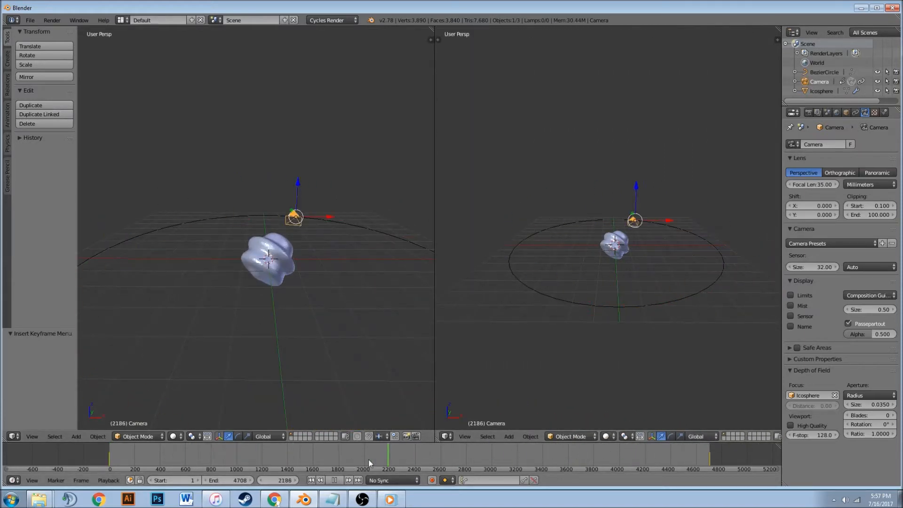
pyautogui.press('Escape')
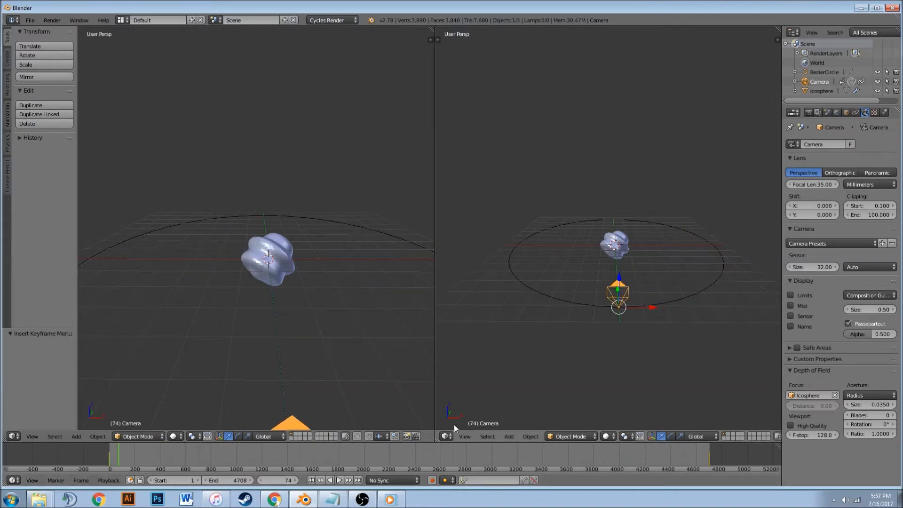
pyautogui.click(445, 437)
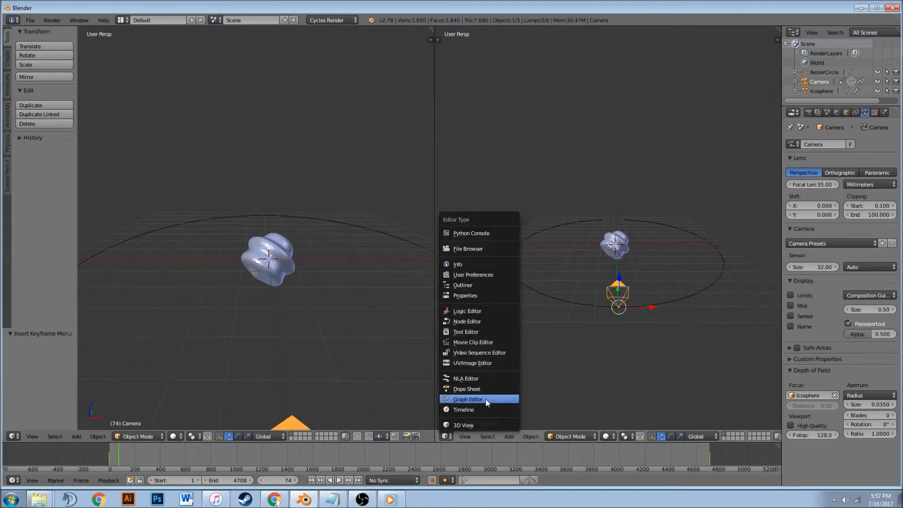
pyautogui.click(486, 400)
pyautogui.scroll(-1, 577, 334)
pyautogui.keyDown('ctrl'); pyautogui.scroll(-2, 732, 348); pyautogui.keyUp('ctrl')
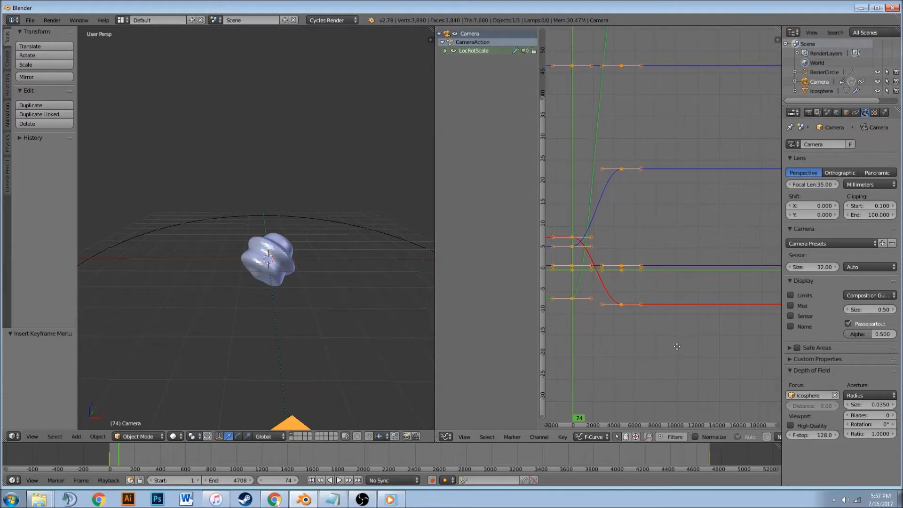
# - Select the icosphere, show its displacement texture settings and expand the Texture channel to reveal the Turbulence curve
pyautogui.rightClick(281, 257)
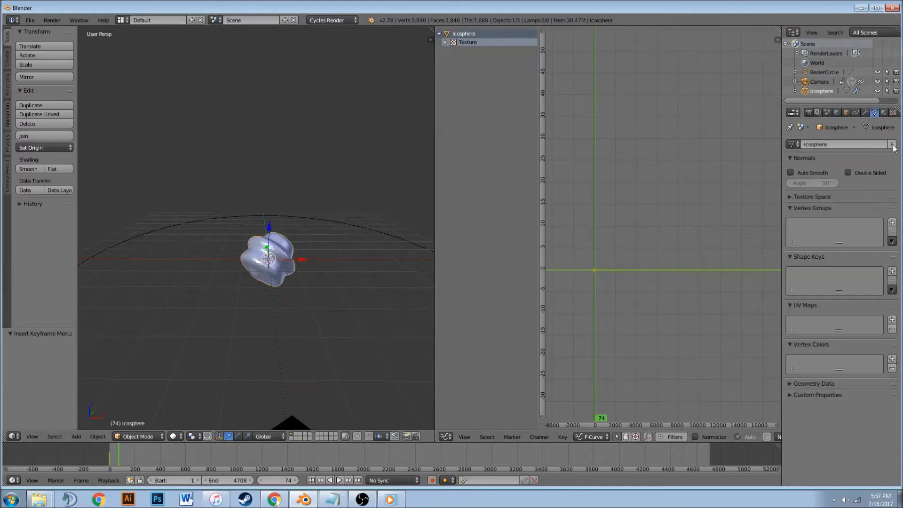
pyautogui.click(893, 113)
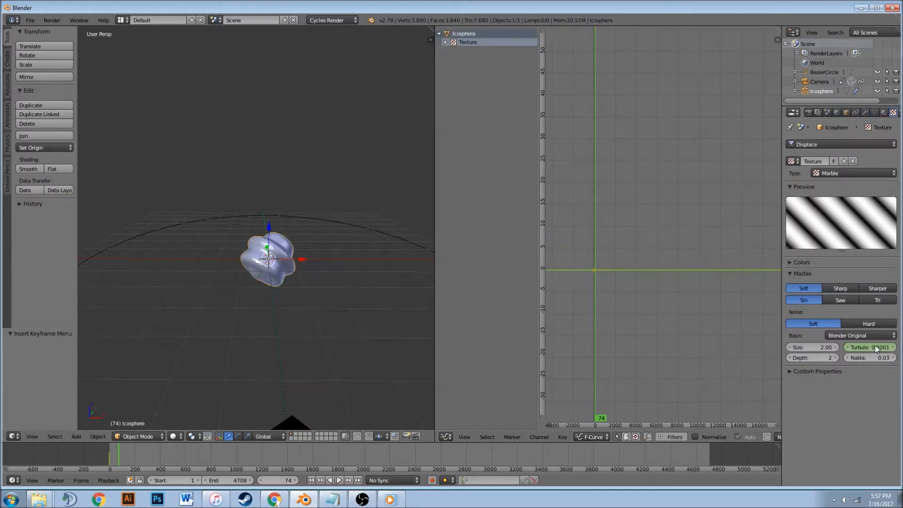
pyautogui.click(445, 42)
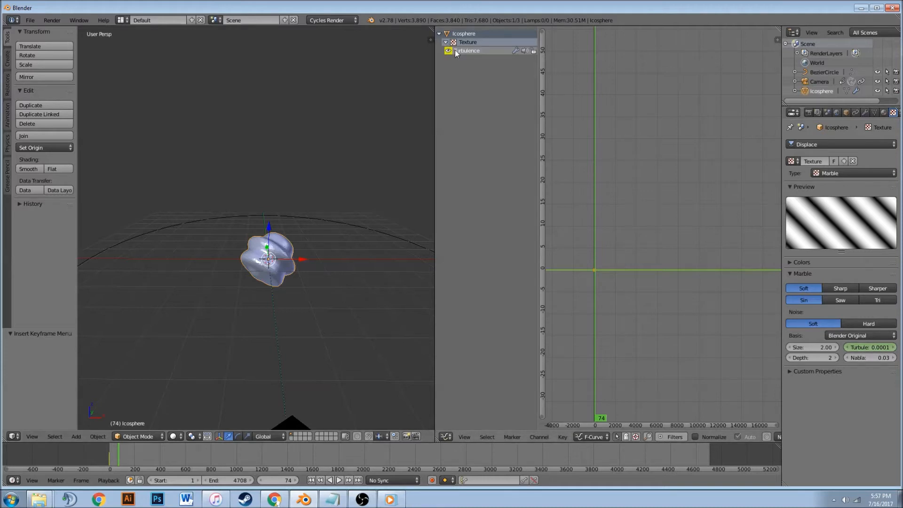
# - Bake "where i stay finished unmastered (1).m4a" from the "Where I Stay EP" folder onto the Turbulence F-curve
pyautogui.click(562, 437)
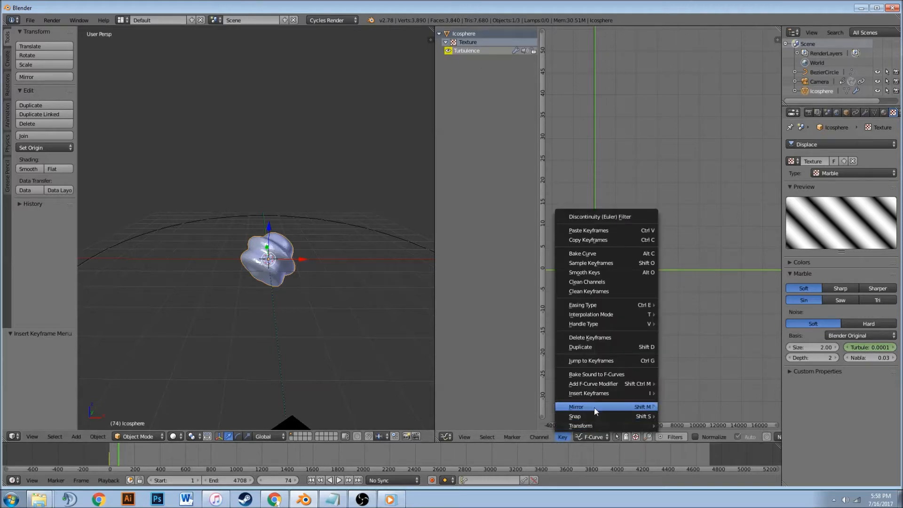
pyautogui.click(565, 436)
pyautogui.click(610, 375)
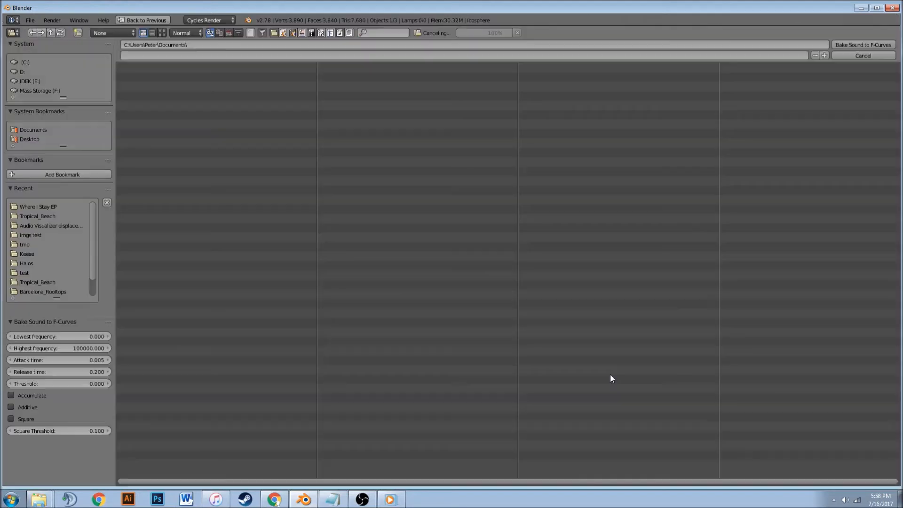
pyautogui.click(40, 206)
pyautogui.click(176, 95)
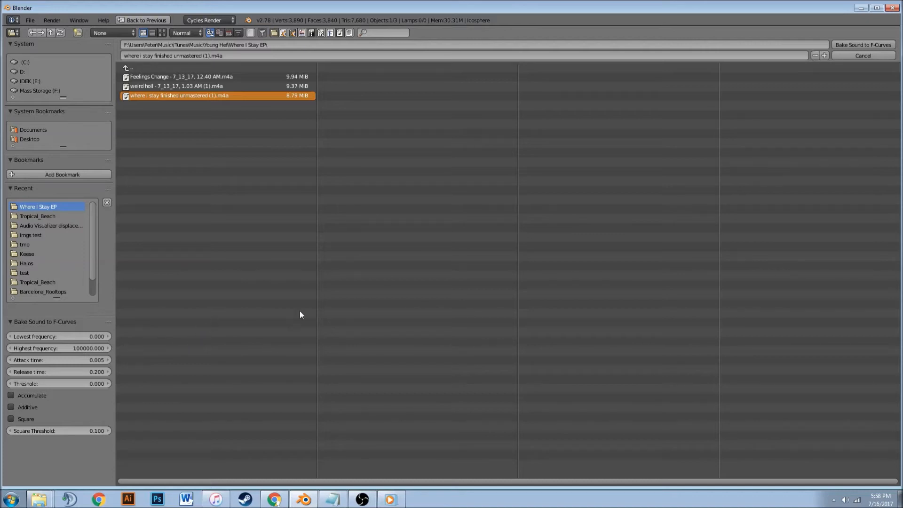
pyautogui.click(850, 45)
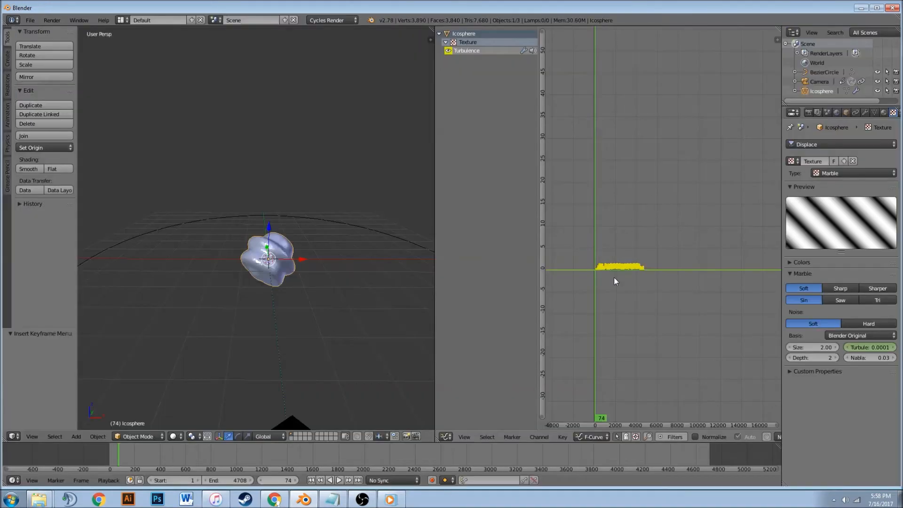
# - Examine the baked Turbulence curve up close and play the animation to check how the icosphere deforms
pyautogui.scroll(6, 616, 277)
pyautogui.moveTo(618, 277); pyautogui.dragTo(687, 273, button='middle')
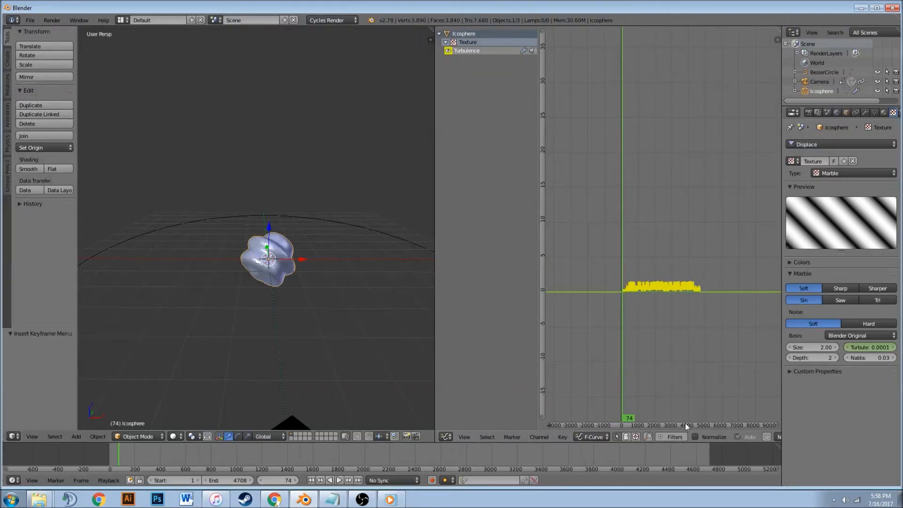
pyautogui.scroll(12, 679, 361)
pyautogui.moveTo(685, 419); pyautogui.dragTo(689, 290, button='middle')
pyautogui.scroll(3, 700, 325)
pyautogui.hotkey('alt', 'a')
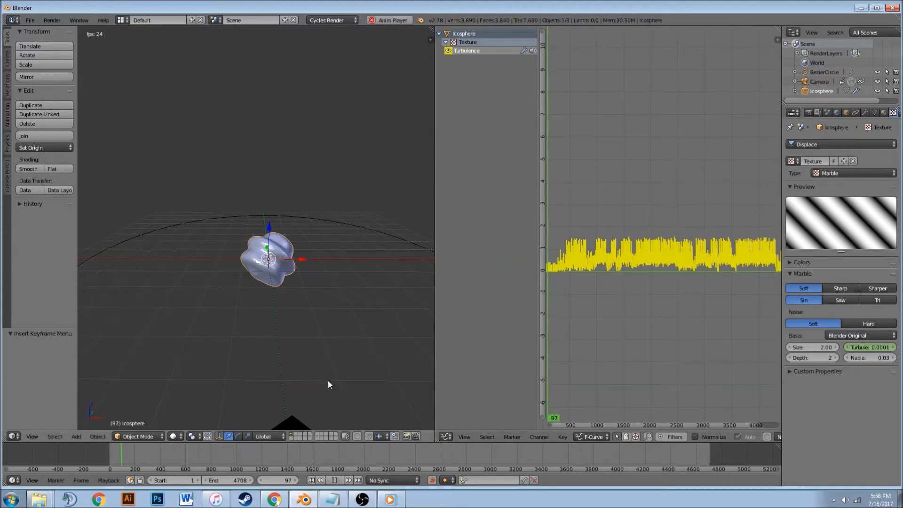
pyautogui.scroll(5, 258, 274)
pyautogui.keyDown('shift'); pyautogui.moveTo(316, 240); pyautogui.dragTo(313, 235, button='middle'); pyautogui.keyUp('shift')
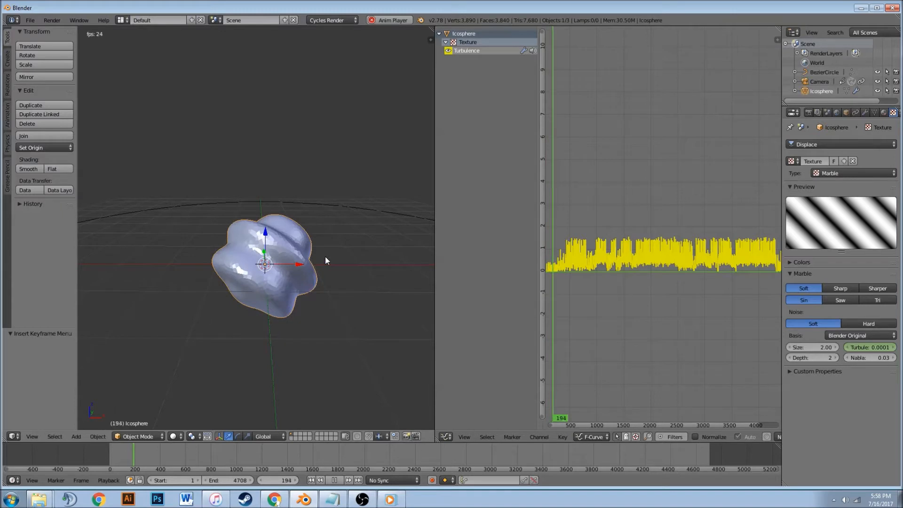
pyautogui.hotkey('alt', 'a')
# - Set the audio strip's volume to 0.2 in the Video Sequence Editor and return the area to the Graph Editor
pyautogui.click(446, 436)
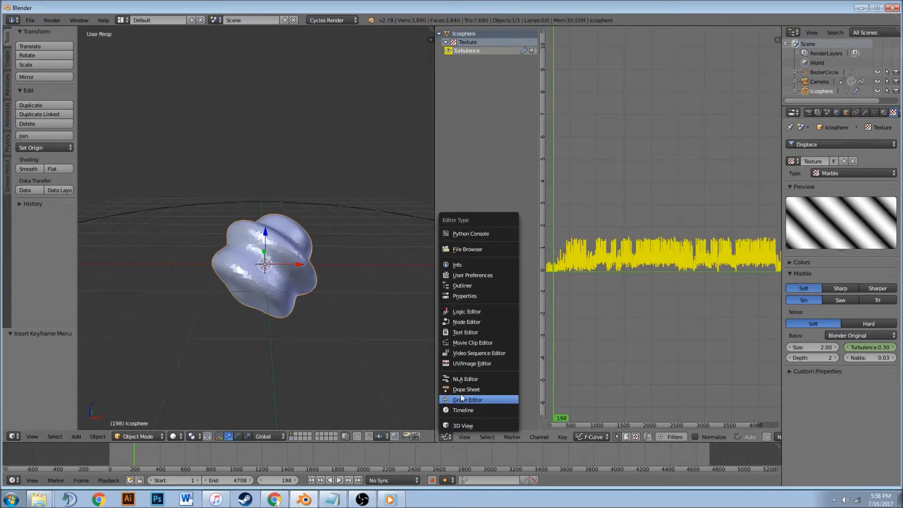
pyautogui.click(480, 352)
pyautogui.scroll(-3, 564, 315)
pyautogui.press('n')
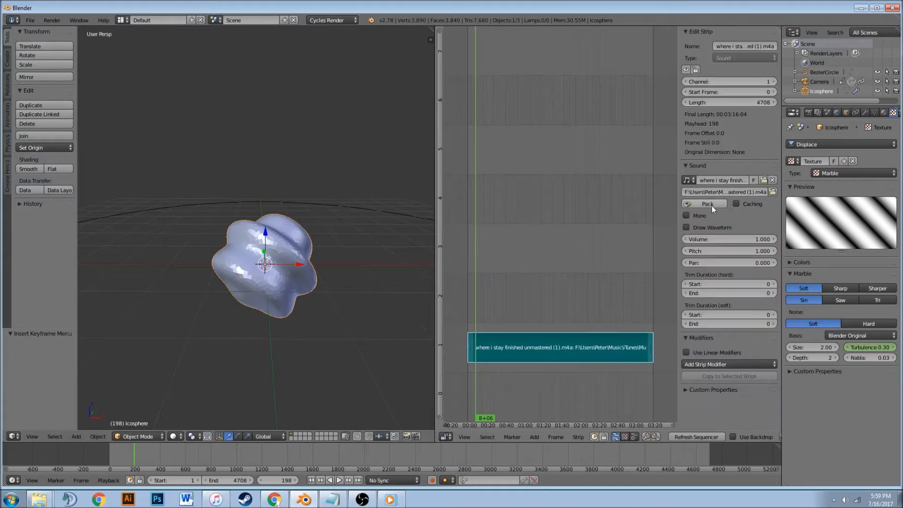
pyautogui.click(728, 239)
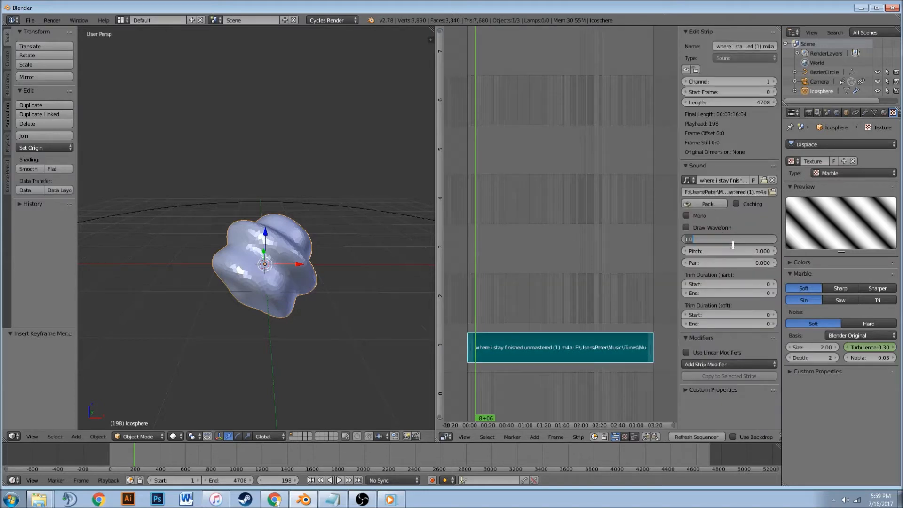
pyautogui.write('0.2')
pyautogui.press('Return')
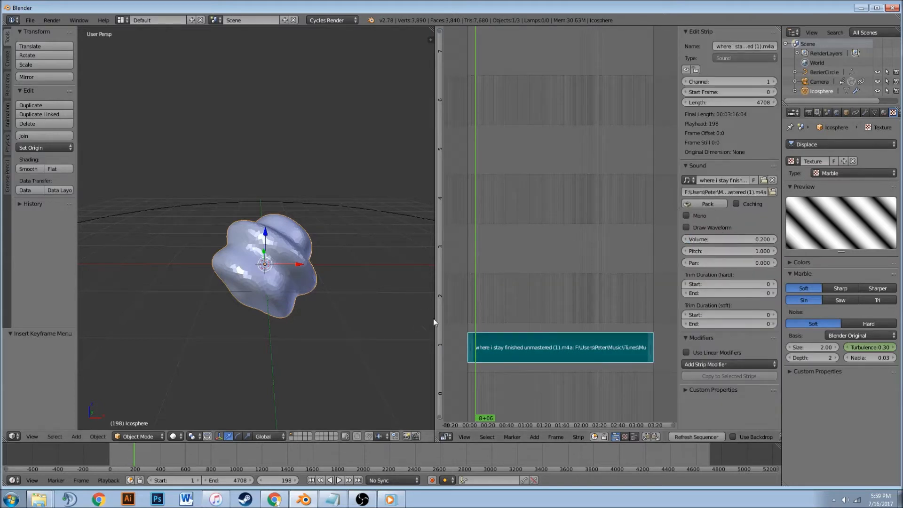
pyautogui.click(444, 436)
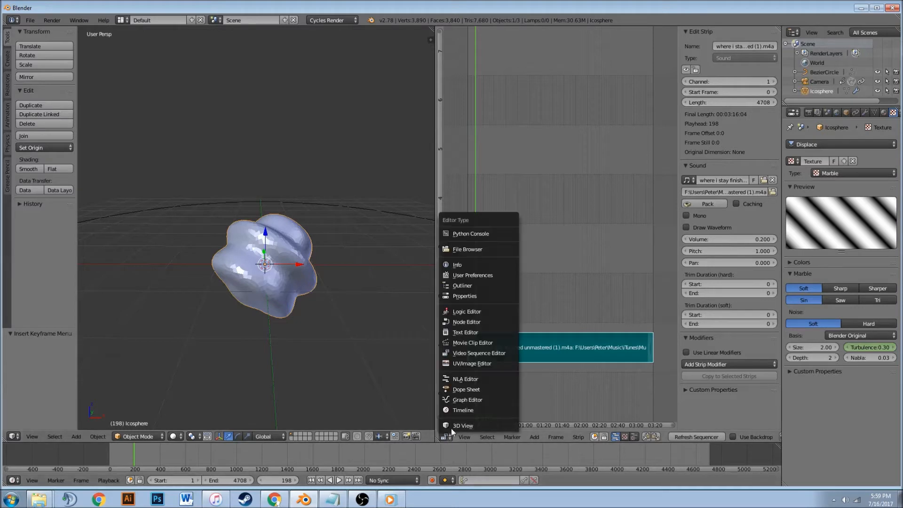
pyautogui.click(483, 398)
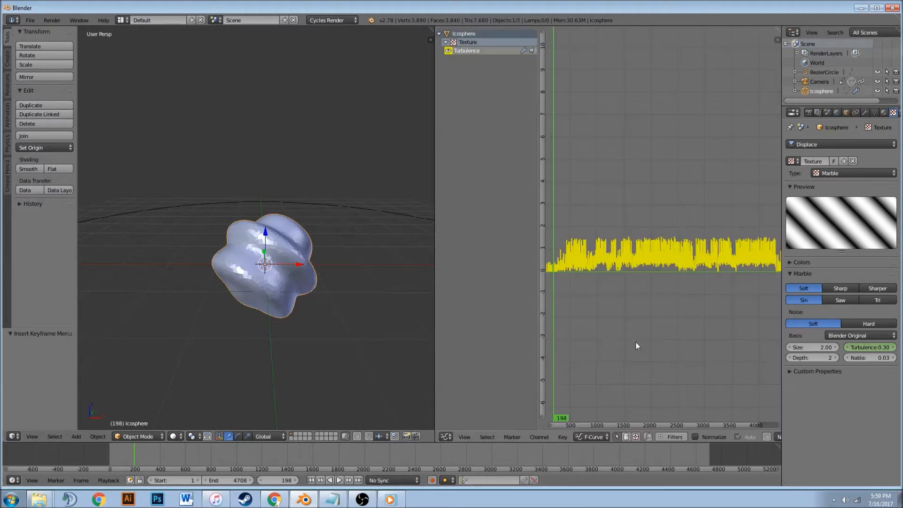
# - Play the animation and scrub to about frame 1600 and back to frame 1214 to check the turbulence response
pyautogui.hotkey('alt', 'a')
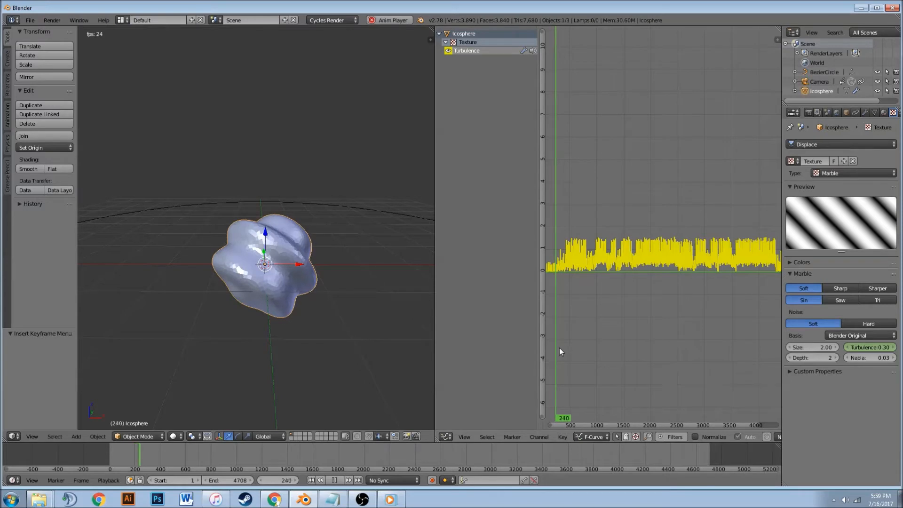
pyautogui.click(567, 376)
pyautogui.moveTo(568, 376); pyautogui.dragTo(629, 373)
pyautogui.hotkey('alt', 'a')
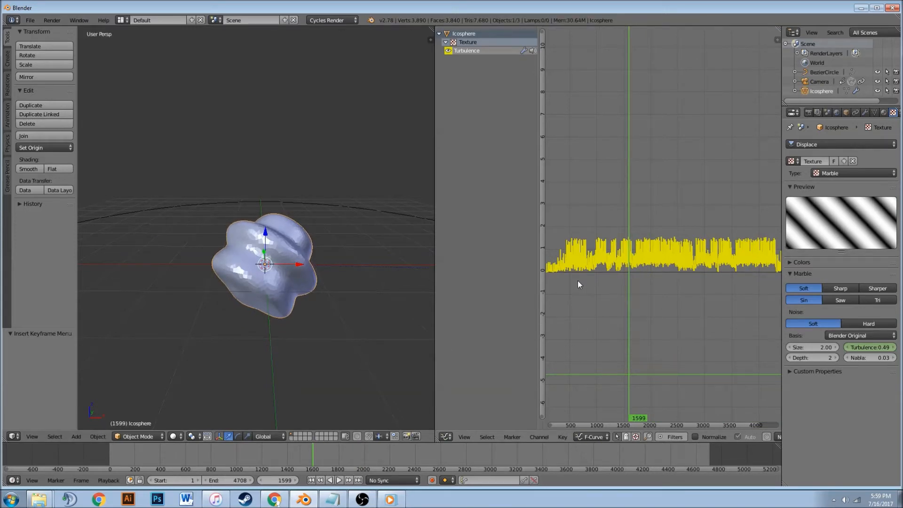
pyautogui.moveTo(870, 347); pyautogui.dragTo(846, 353)
pyautogui.moveTo(631, 384); pyautogui.dragTo(608, 385)
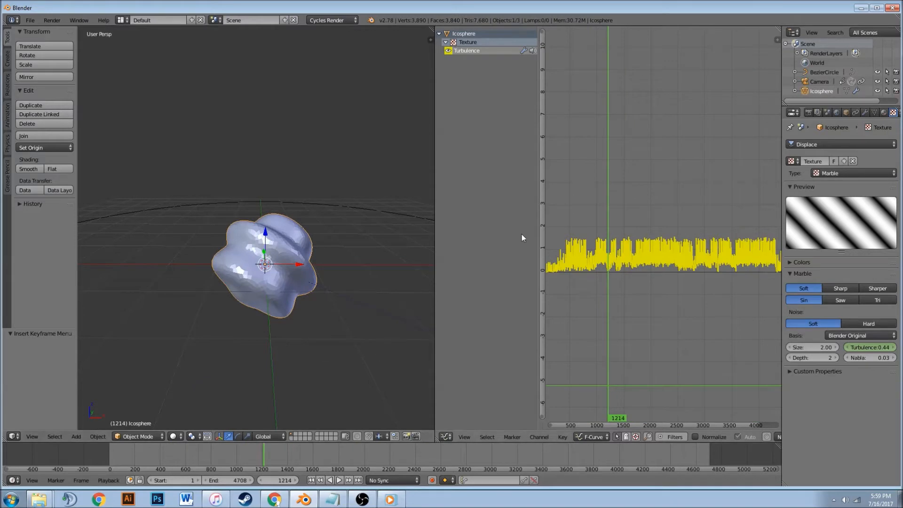
# - Add a Noise modifier to the Turbulence F-curve
pyautogui.press('n')
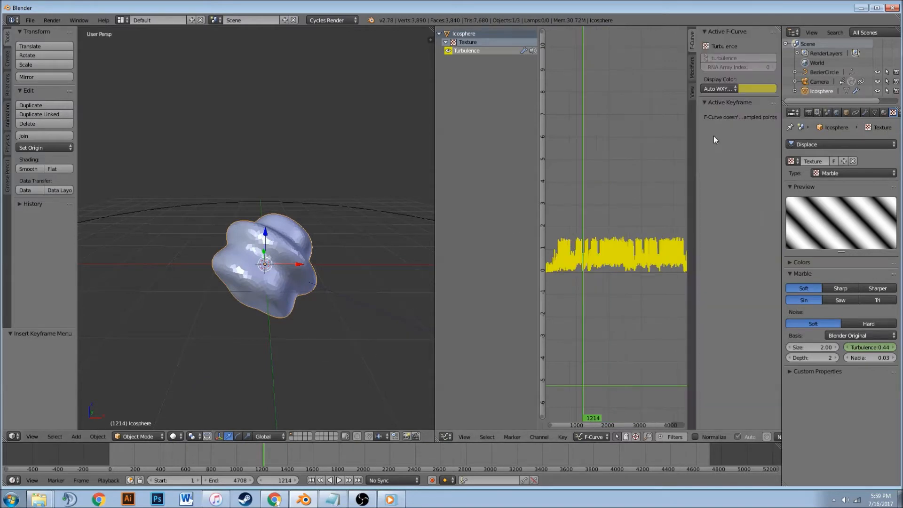
pyautogui.click(691, 72)
pyautogui.click(732, 46)
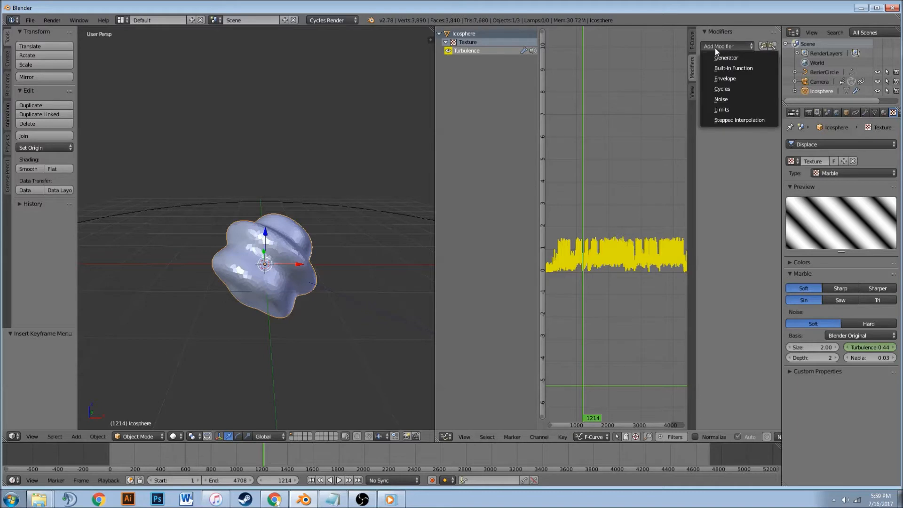
pyautogui.click(727, 99)
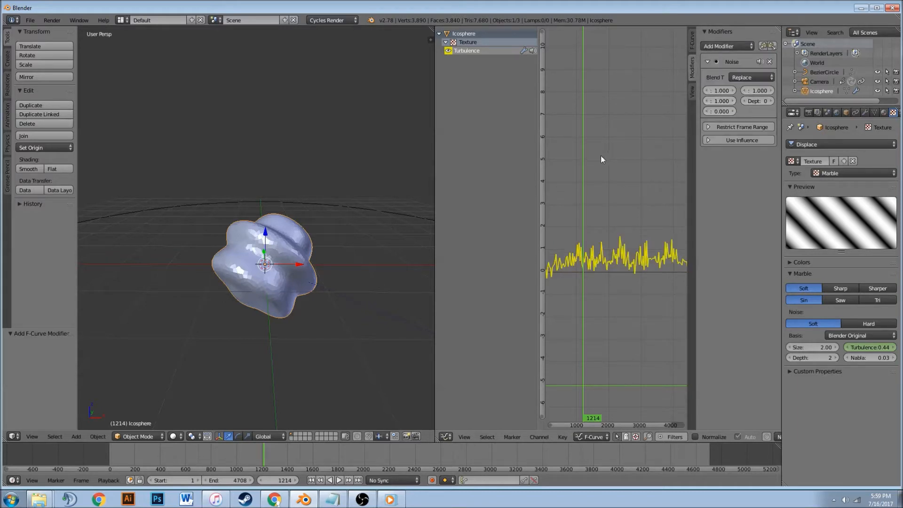
# - Remove the Noise modifier to compare against the plain baked curve, and add a Noise modifier again
pyautogui.scroll(-4, 606, 295)
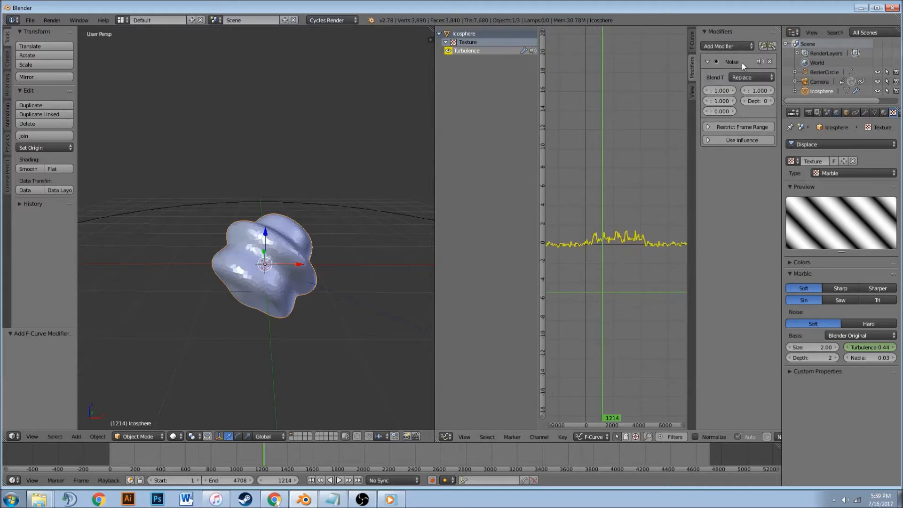
pyautogui.click(770, 61)
pyautogui.scroll(2, 614, 238)
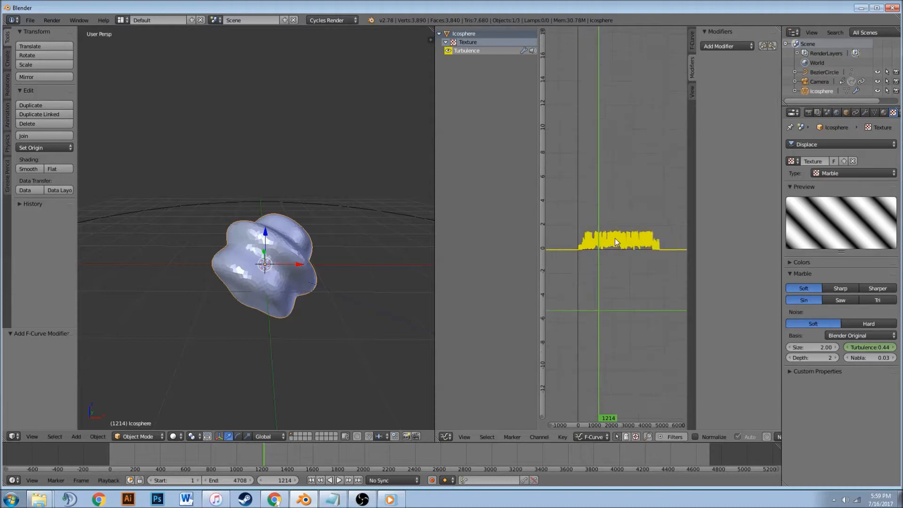
pyautogui.click(741, 46)
pyautogui.click(721, 99)
# - Set the Noise modifier's scale to -3.2 and its phase to 330
pyautogui.scroll(3, 606, 227)
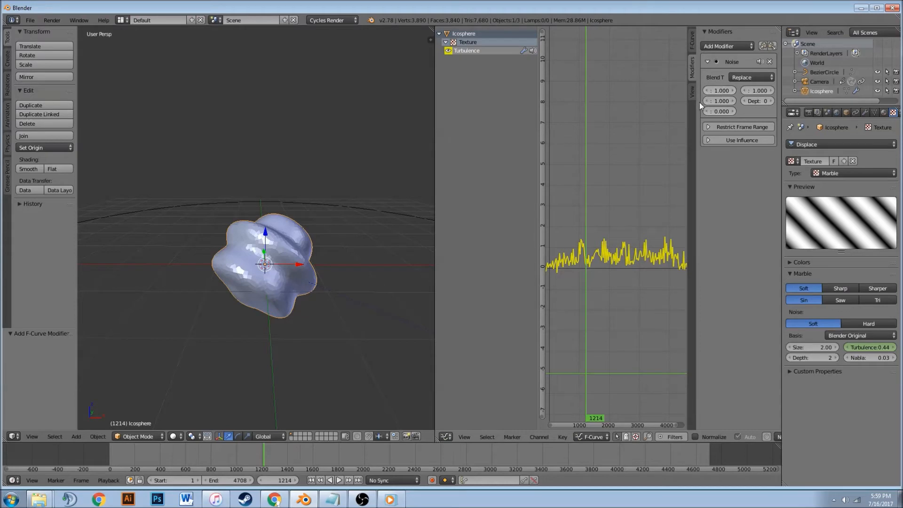
pyautogui.moveTo(689, 109); pyautogui.dragTo(649, 127)
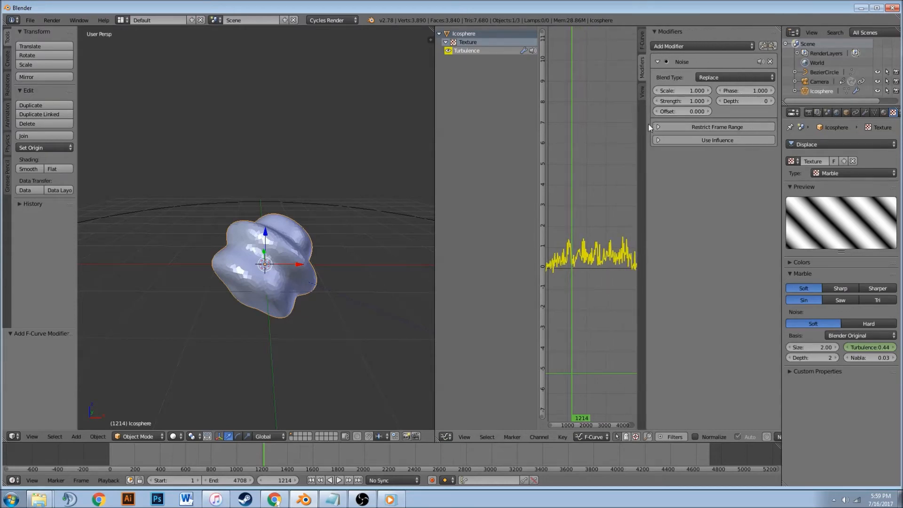
pyautogui.click(689, 90)
pyautogui.press('BackSpace')
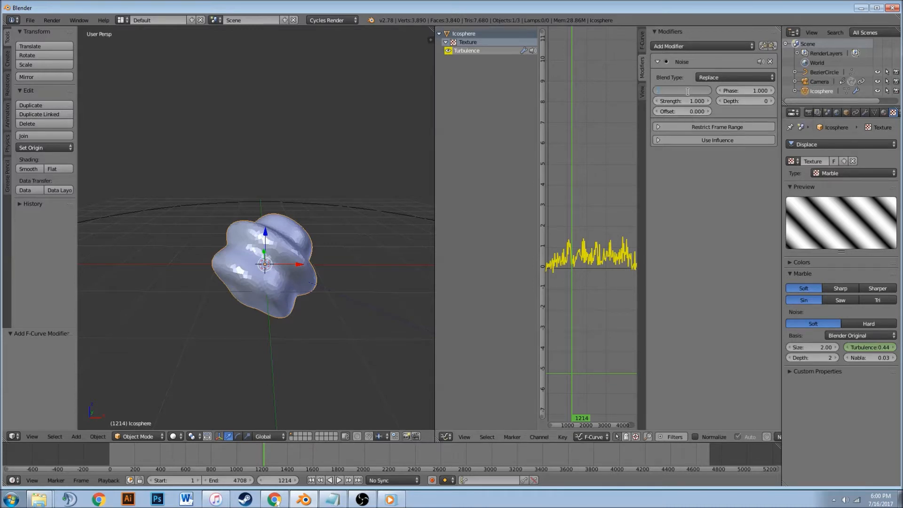
pyautogui.press('Return')
pyautogui.click(688, 92)
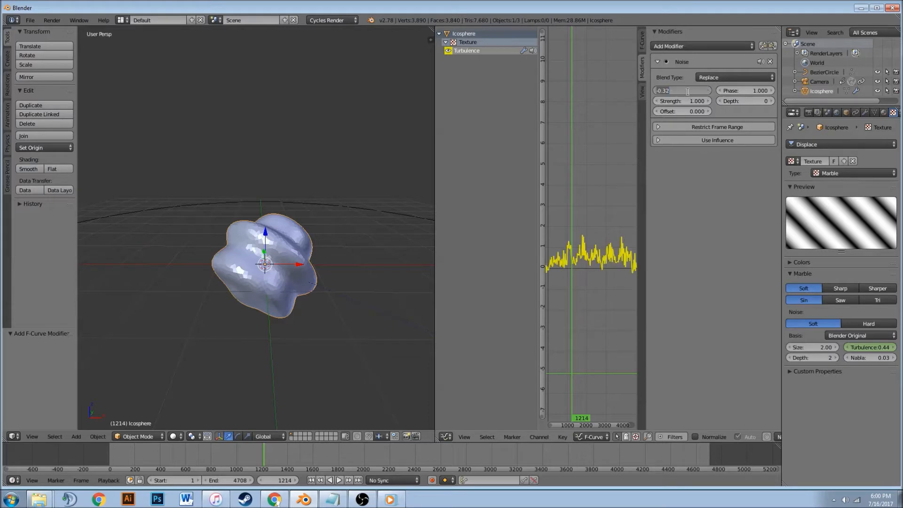
pyautogui.press('BackSpace')
pyautogui.press('Return')
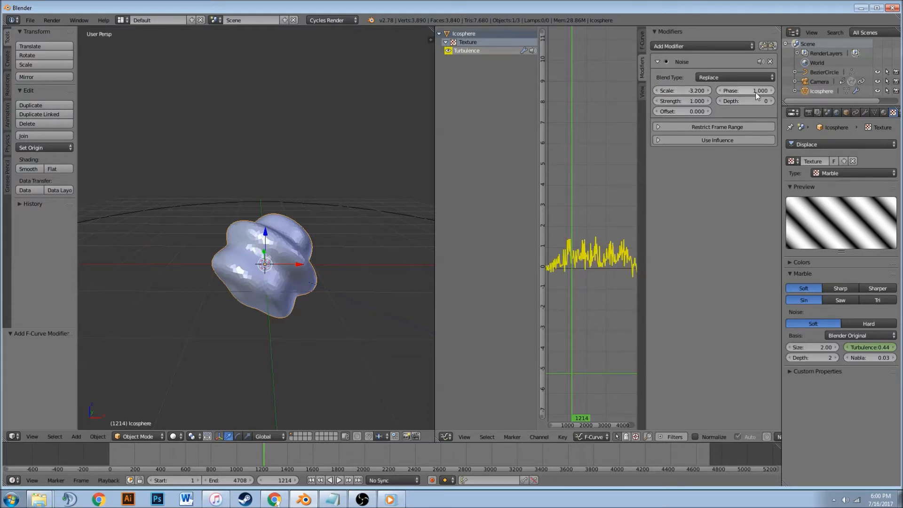
pyautogui.write('330')
pyautogui.press('Return')
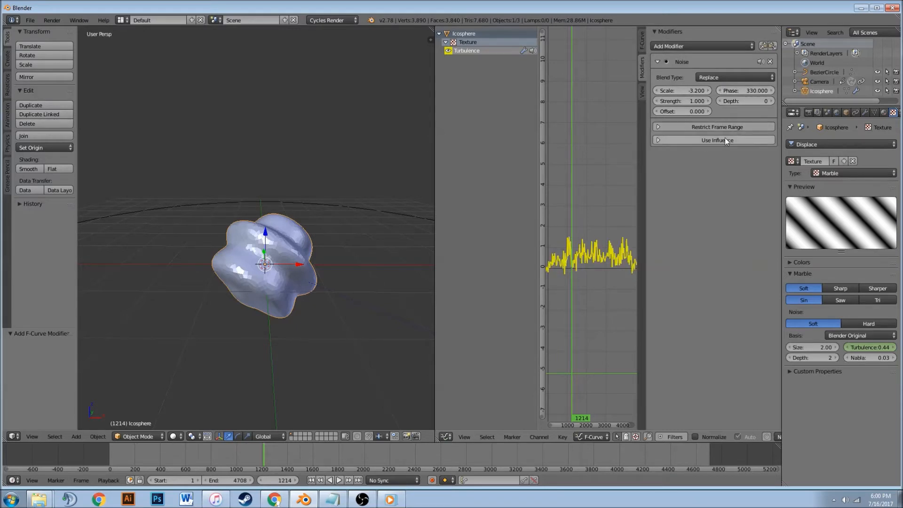
# - Try a Noise modifier strength of 25 and play the animation to check the icosphere's deformation
pyautogui.click(674, 100)
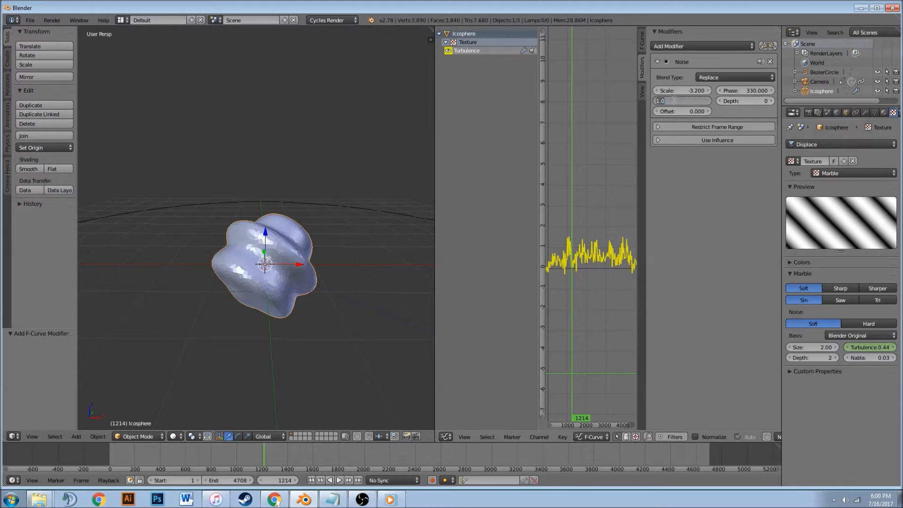
pyautogui.write('25')
pyautogui.press('Return')
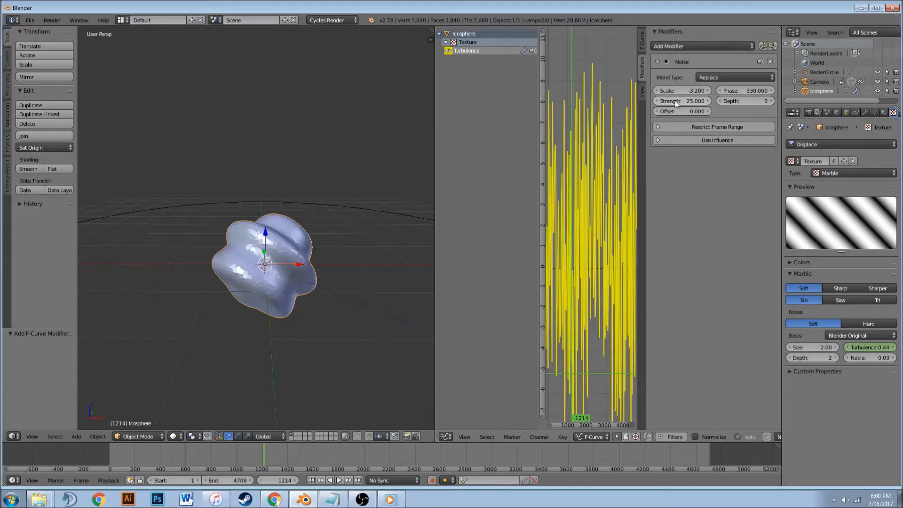
pyautogui.scroll(-12, 610, 184)
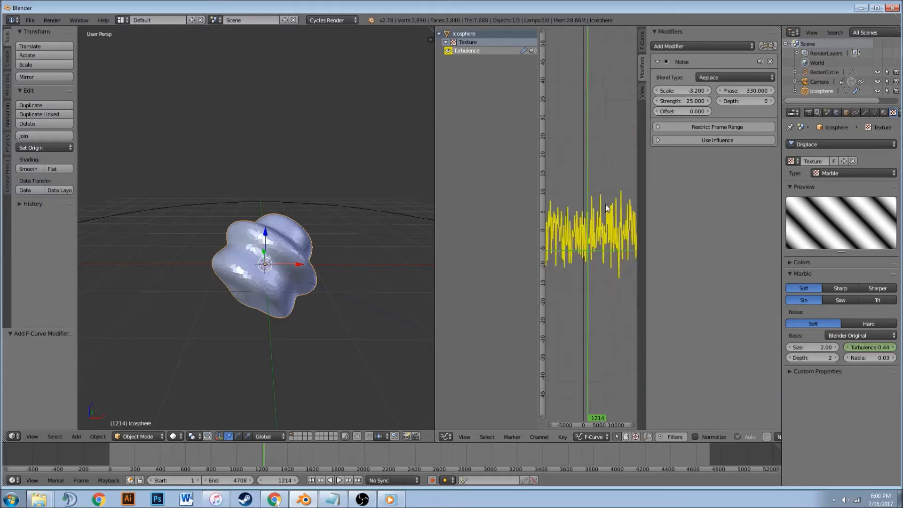
pyautogui.hotkey('alt', 'a')
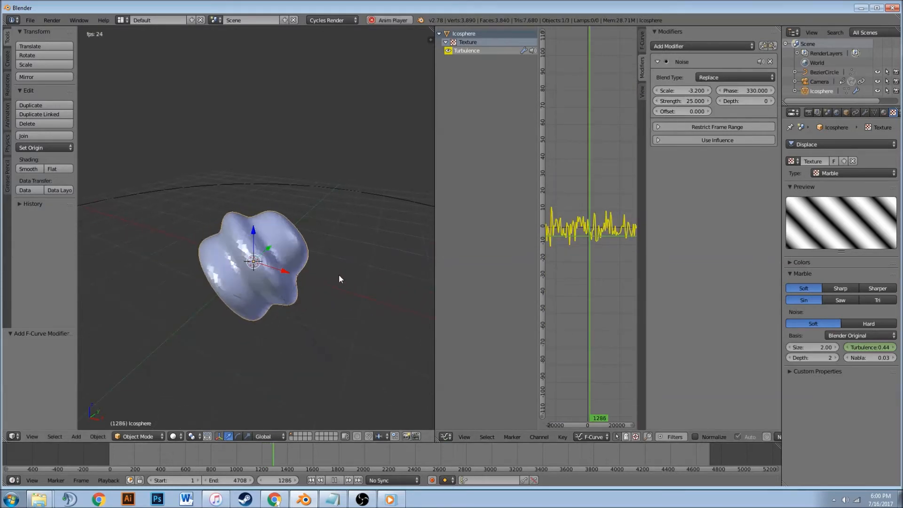
pyautogui.hotkey('alt', 'a')
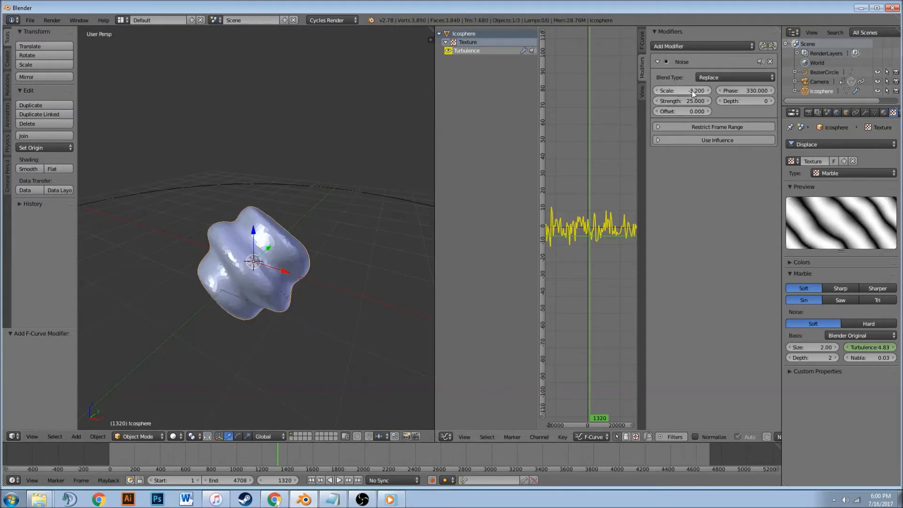
# - Try raising the Noise modifier's strength to 116.9 and play the animation to inspect the distorted icosphere
pyautogui.moveTo(682, 101); pyautogui.dragTo(893, 101)
pyautogui.hotkey('alt', 'a')
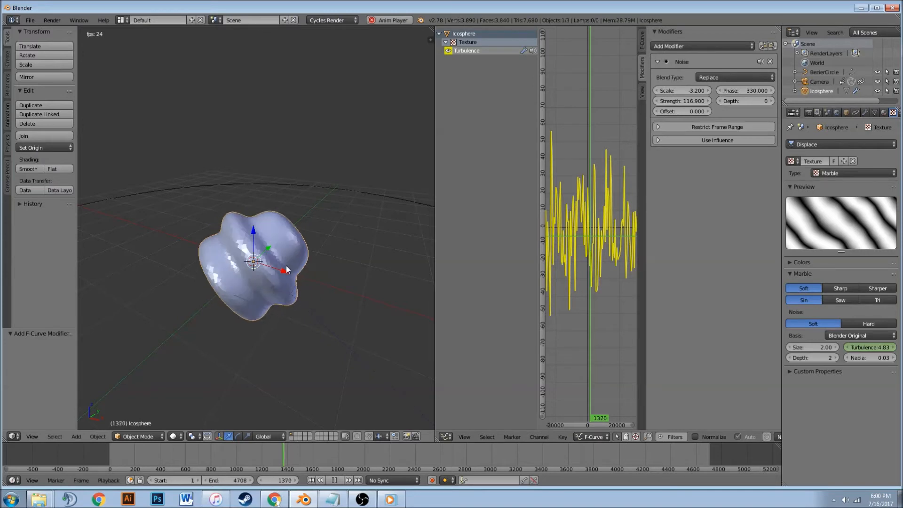
pyautogui.hotkey('alt', 'a')
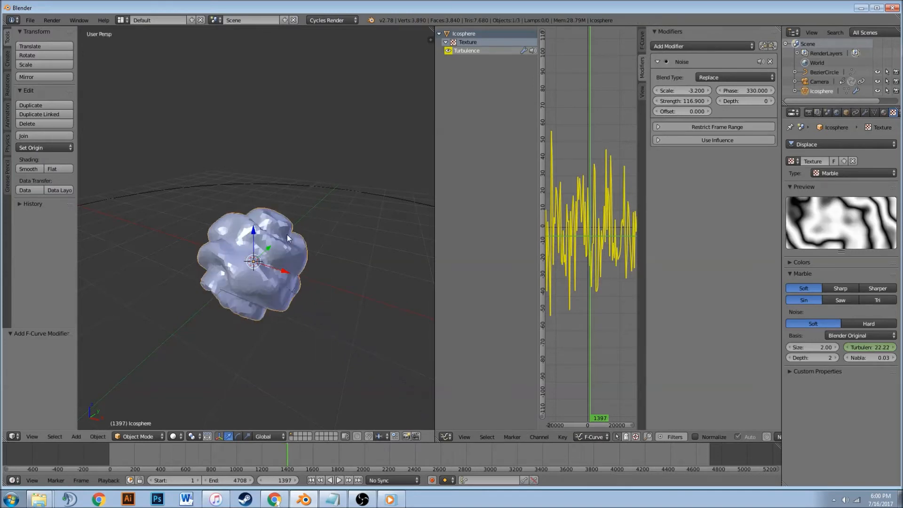
pyautogui.moveTo(303, 272); pyautogui.dragTo(263, 330, button='middle')
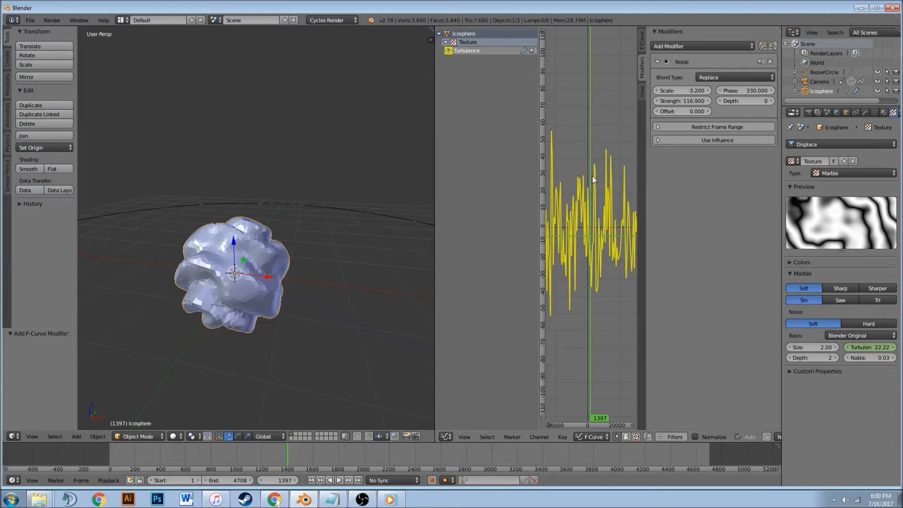
# - Lower the Noise modifier's strength back to 25
pyautogui.click(689, 101)
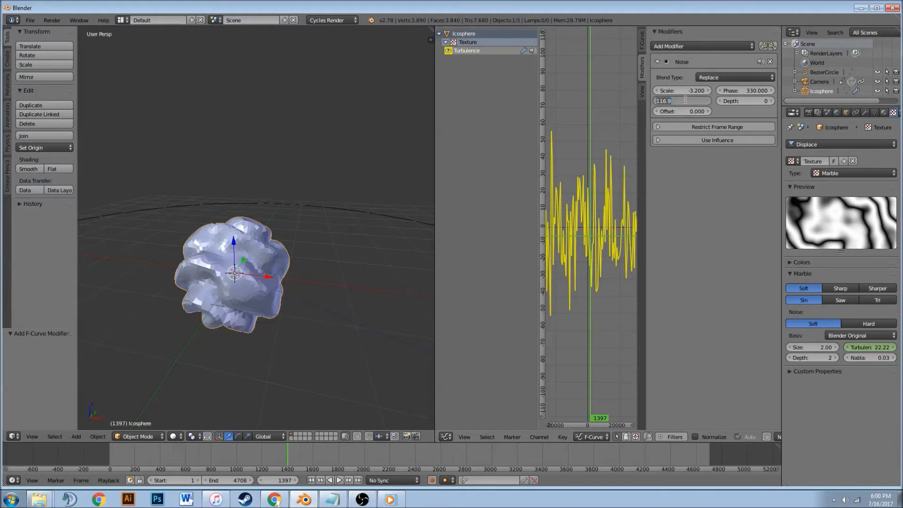
pyautogui.write('32')
pyautogui.press('Return')
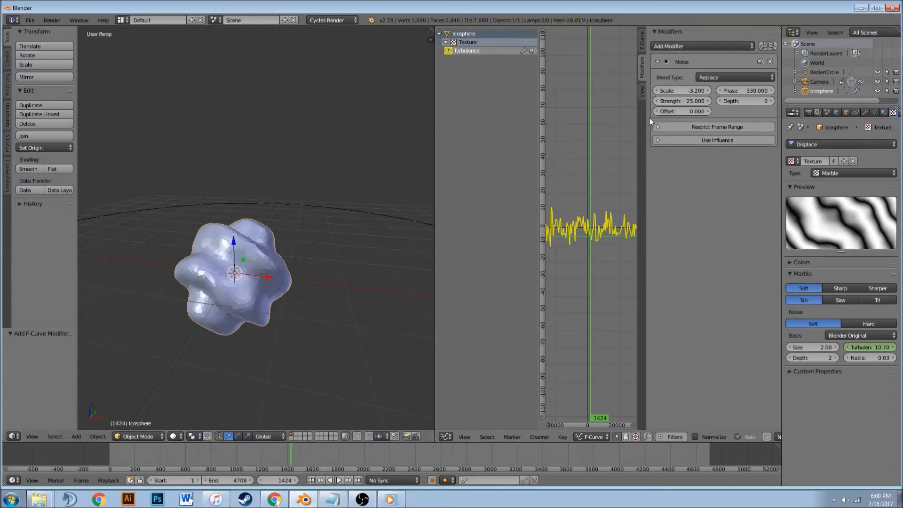
# - Set the Noise modifier's strength to 50, checking it in playback, and move the animation to frame 0
pyautogui.click(695, 101)
pyautogui.write('50')
pyautogui.press('Return')
pyautogui.hotkey('alt', 'a')
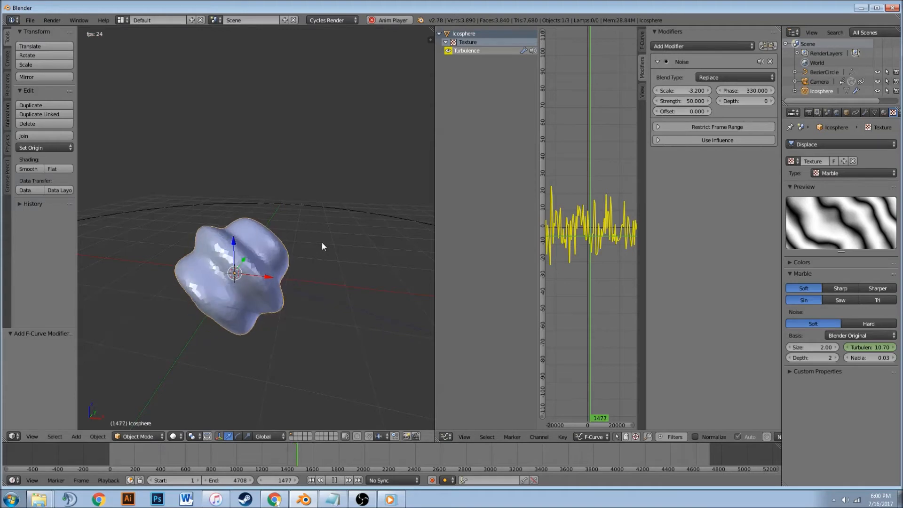
pyautogui.hotkey('alt', 'a')
pyautogui.moveTo(299, 455); pyautogui.dragTo(110, 459)
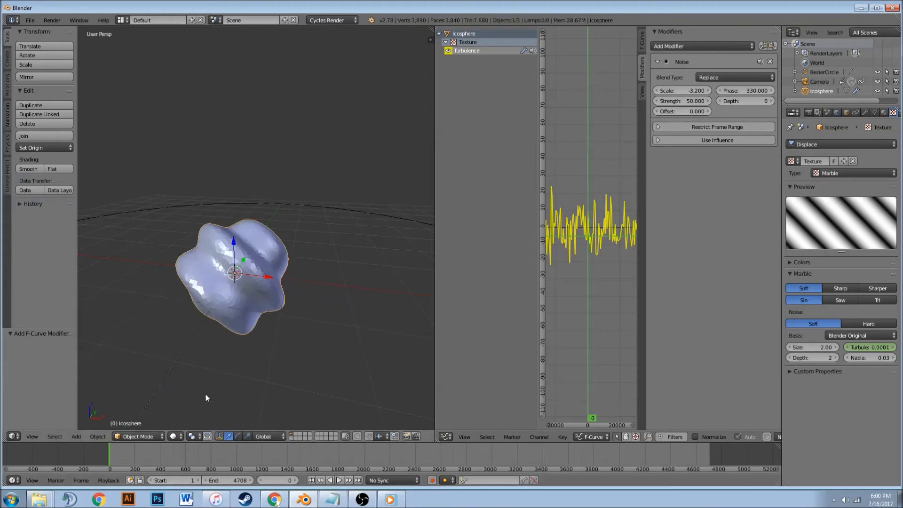
# - Expand the 3D viewport over the graph editor's area and frame the displaced icosphere
pyautogui.scroll(-3, 271, 311)
pyautogui.moveTo(271, 312); pyautogui.dragTo(405, 298, button='middle')
pyautogui.moveTo(432, 29); pyautogui.dragTo(624, 42)
pyautogui.moveTo(564, 174); pyautogui.dragTo(555, 199, button='middle')
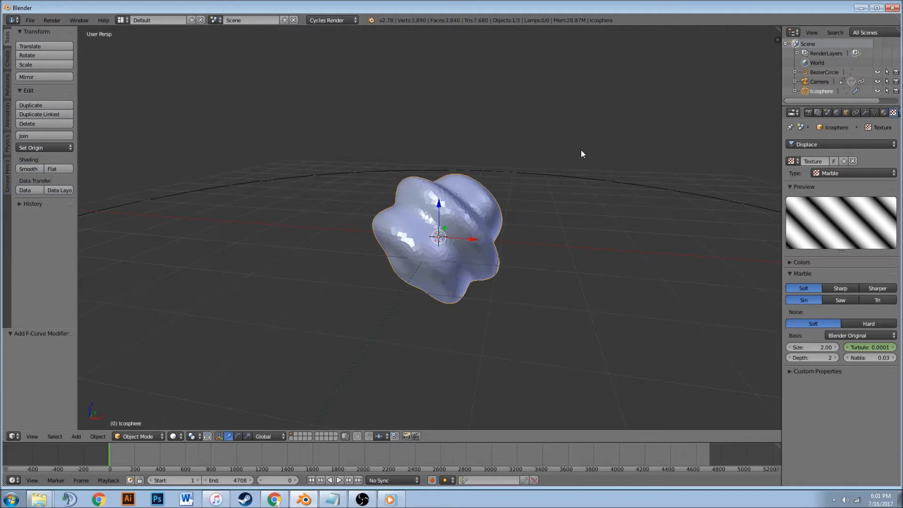
# - Duplicate the icosphere in place and set the copy's Subdivision Surface view and render levels to 1
pyautogui.hotkey('shift', 'd')
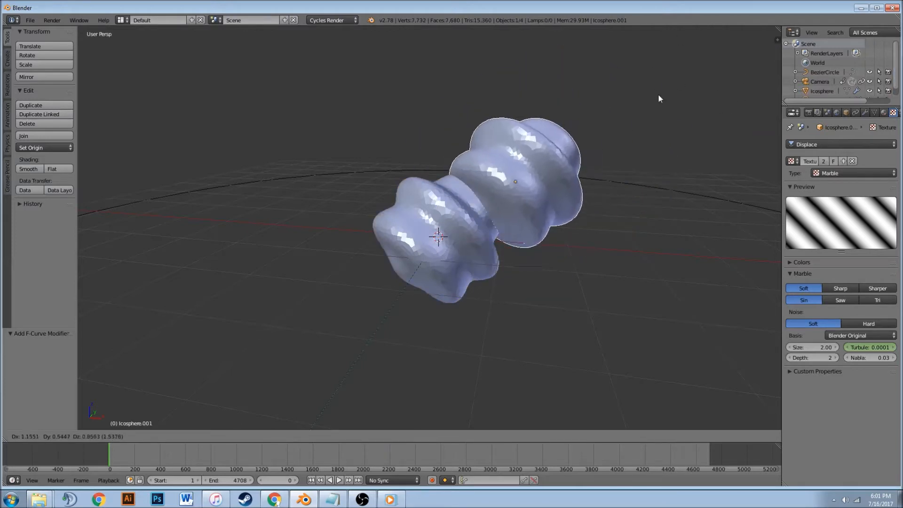
pyautogui.rightClick(669, 71)
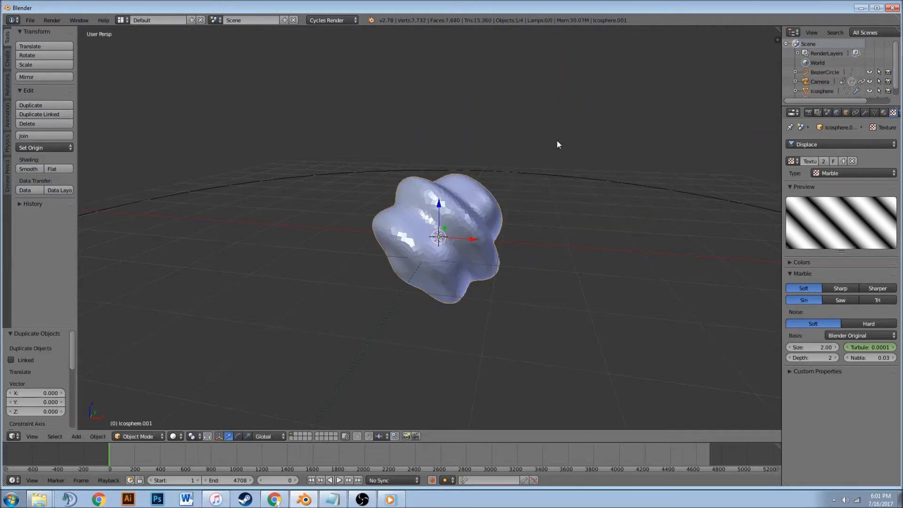
pyautogui.click(865, 112)
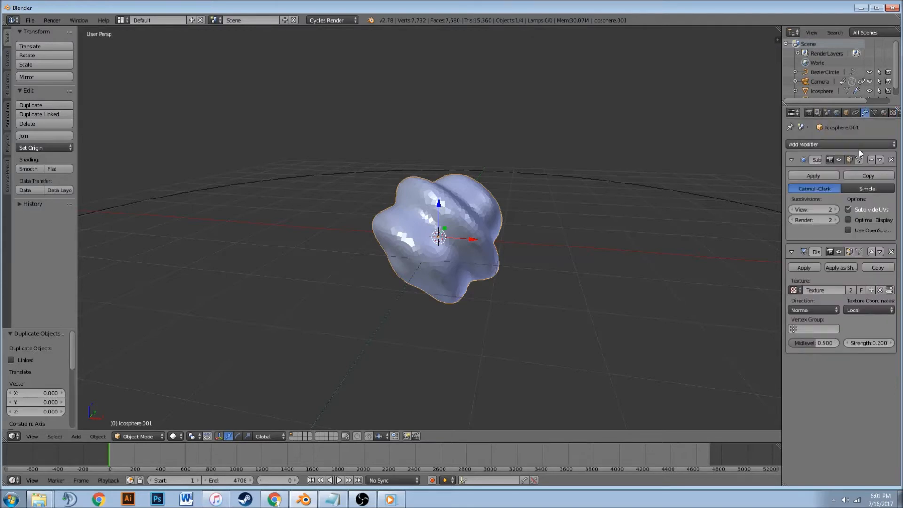
pyautogui.click(792, 210)
pyautogui.click(792, 220)
pyautogui.scroll(2, 708, 234)
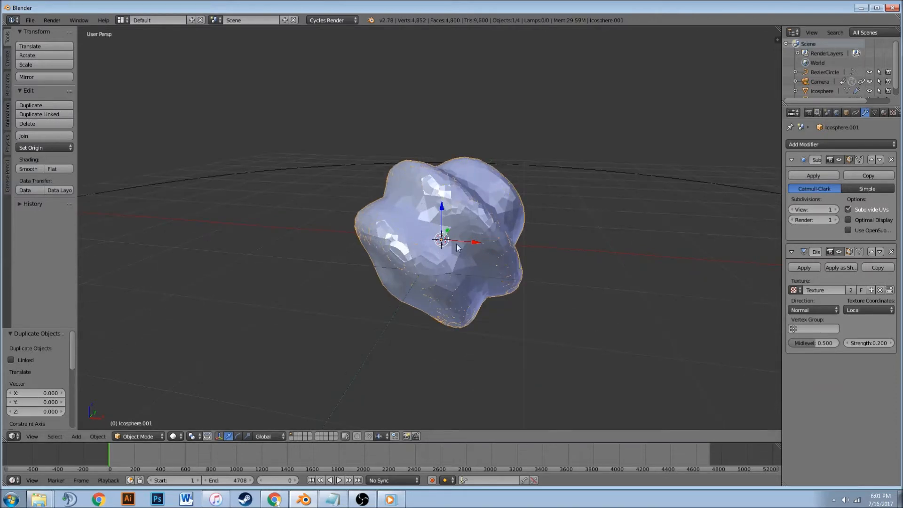
pyautogui.scroll(3, 452, 228)
pyautogui.scroll(-4, 508, 221)
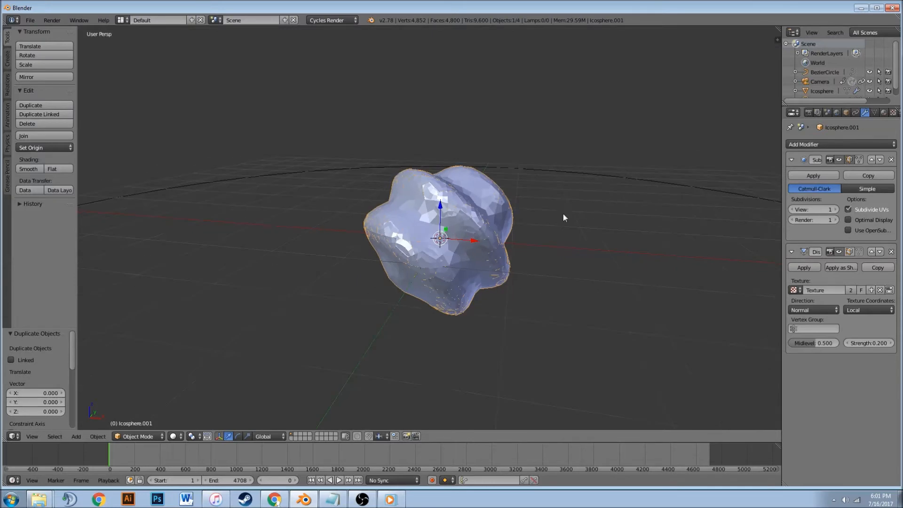
# - Add a Wireframe modifier to the duplicated icosphere
pyautogui.click(830, 142)
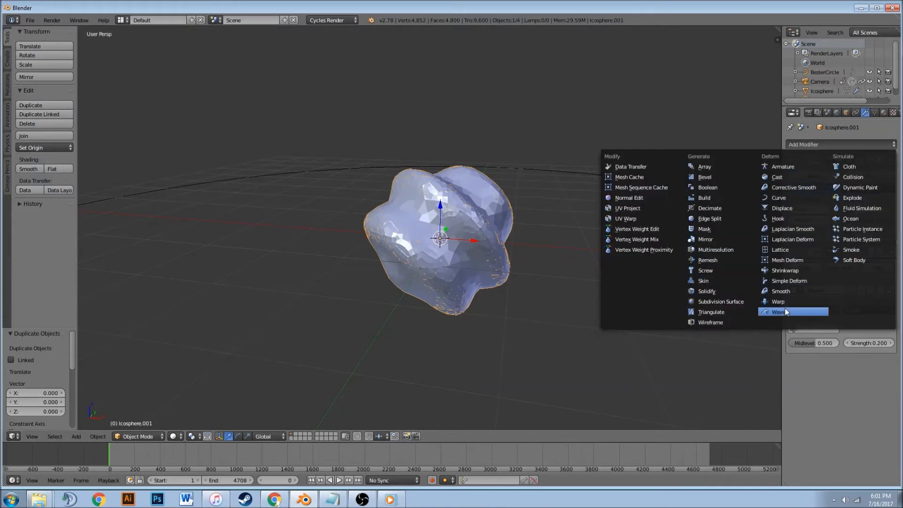
pyautogui.click(730, 322)
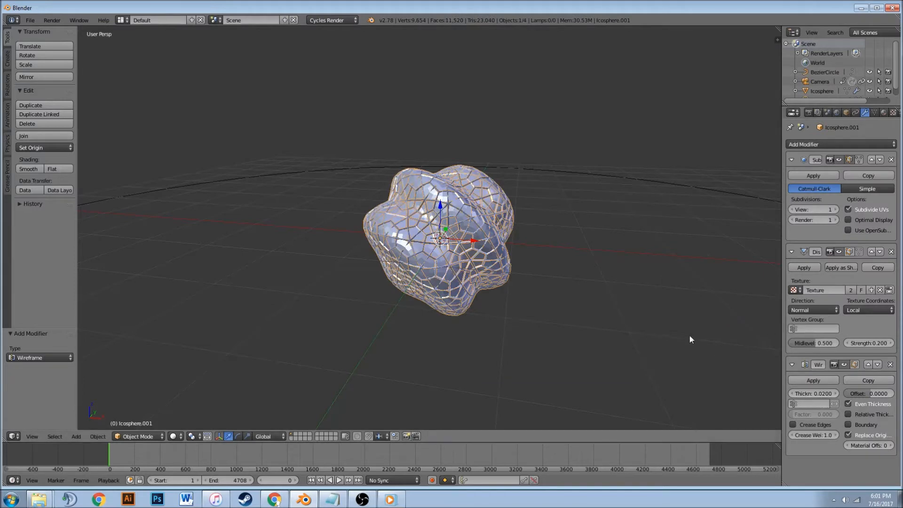
pyautogui.scroll(3, 478, 314)
pyautogui.scroll(1, 509, 265)
pyautogui.scroll(-1, 509, 264)
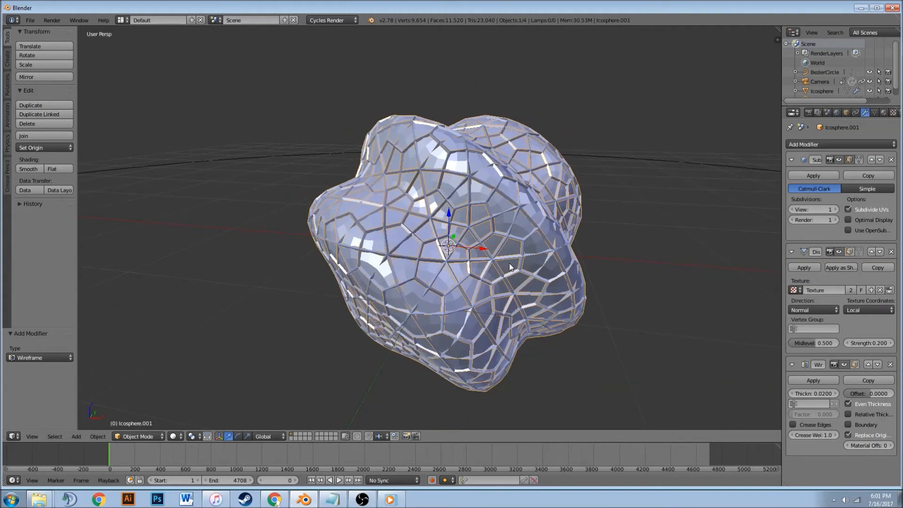
# - Try a Wireframe modifier thickness of 0.05, and settle on a thickness of 0.005
pyautogui.click(805, 393)
pyautogui.write('.05')
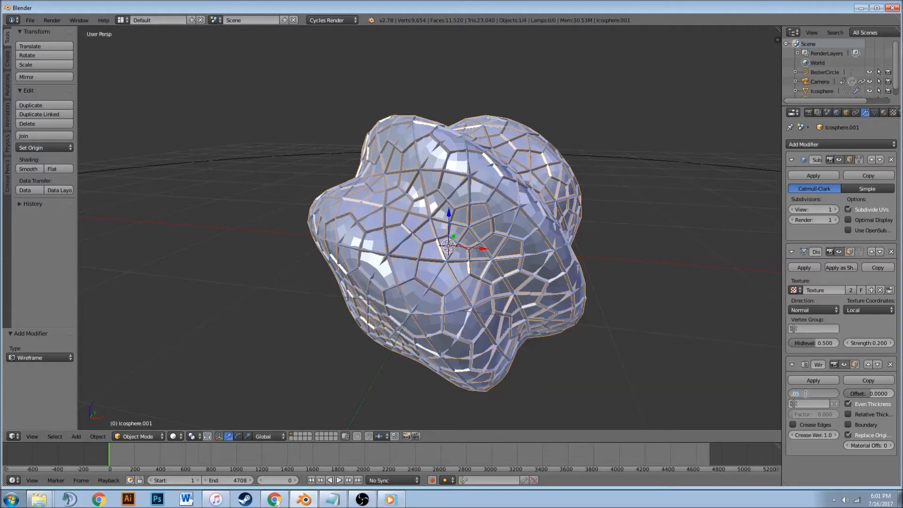
pyautogui.press('Return')
pyautogui.click(806, 393)
pyautogui.write('.00')
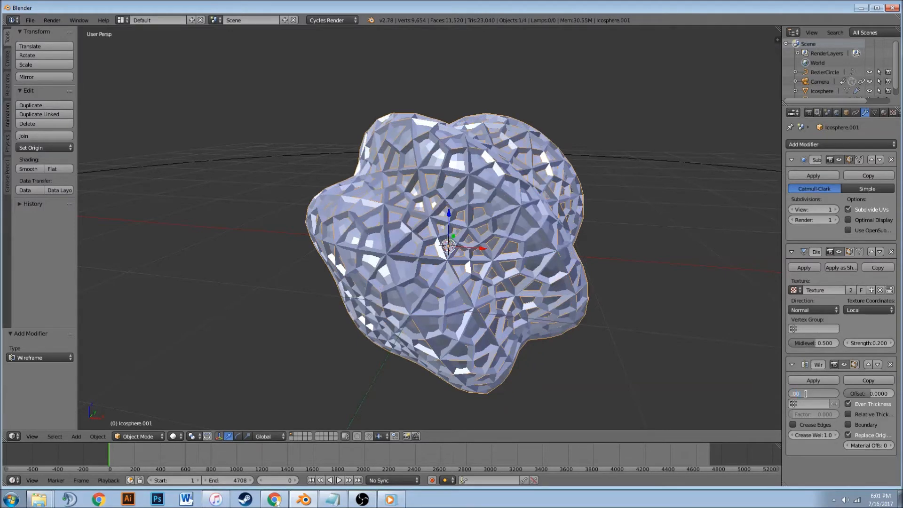
pyautogui.write('5')
pyautogui.press('Return')
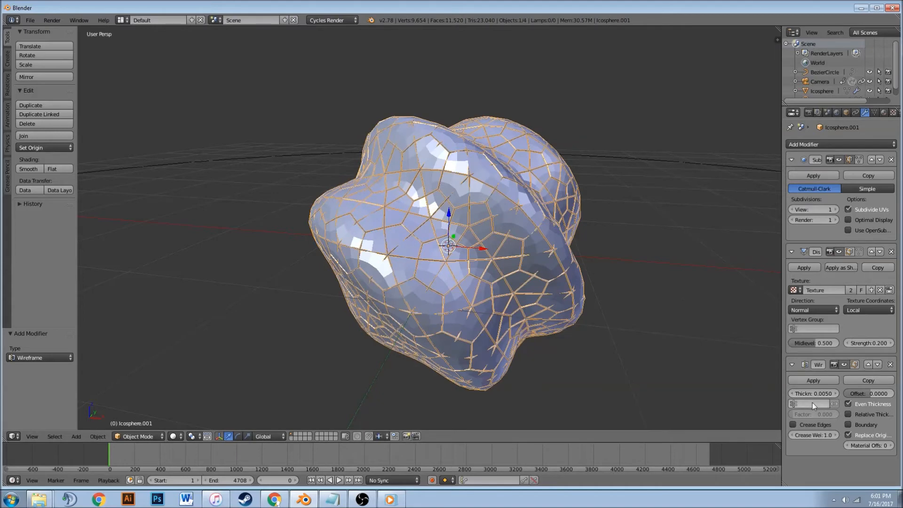
# - Try Subdivision Surface levels of 3 for view and 2 for render, and inspect the denser wireframe
pyautogui.click(836, 219)
pyautogui.click(837, 211)
pyautogui.click(837, 211)
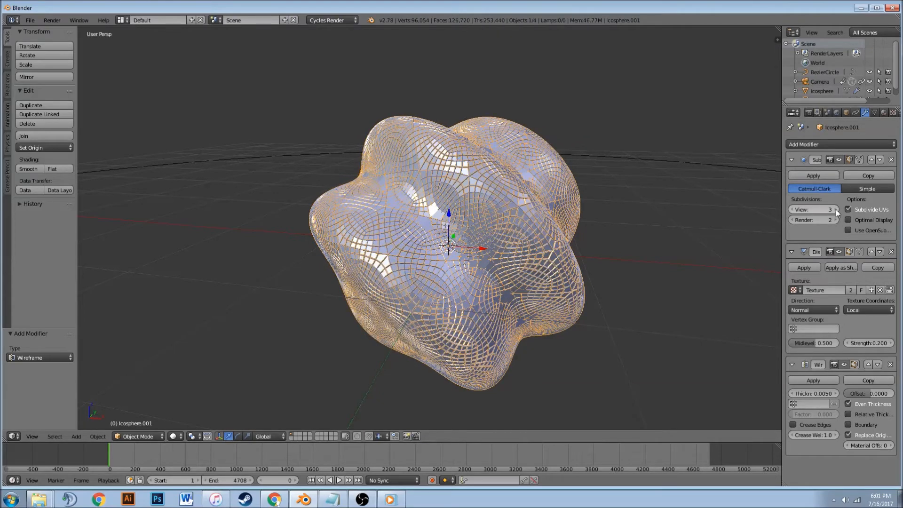
pyautogui.scroll(4, 542, 213)
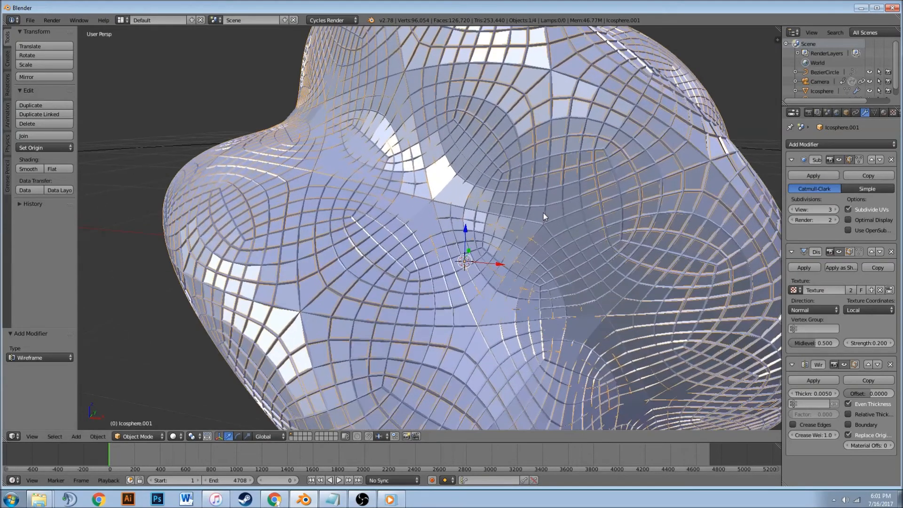
pyautogui.scroll(-4, 543, 213)
pyautogui.scroll(2, 545, 213)
pyautogui.scroll(-3, 557, 212)
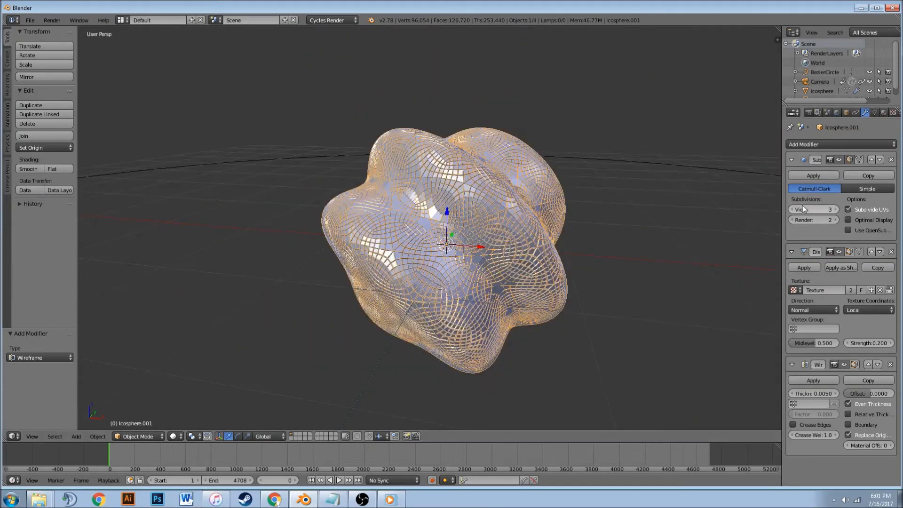
# - Try a view subdivision level of 0 on the wireframe copy, and return the view and render levels to 1
pyautogui.click(791, 210)
pyautogui.click(791, 209)
pyautogui.click(792, 209)
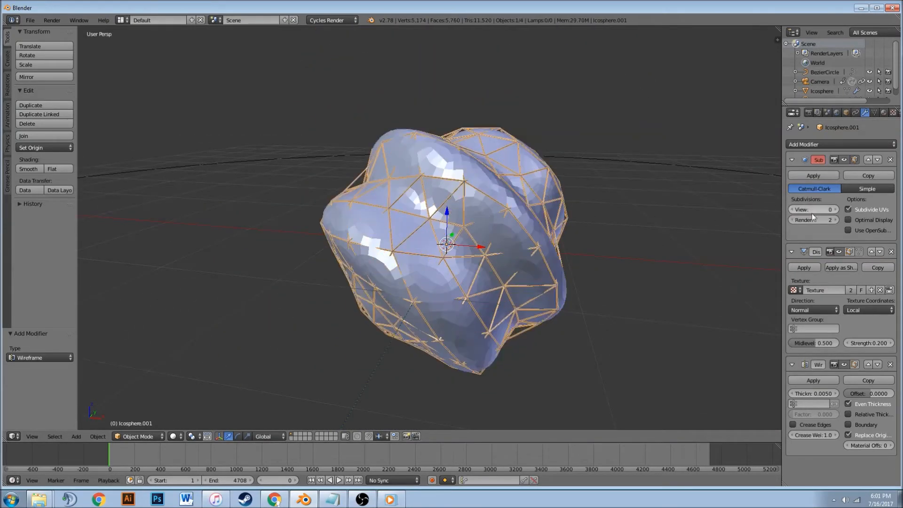
pyautogui.moveTo(649, 214); pyautogui.dragTo(584, 218, button='middle')
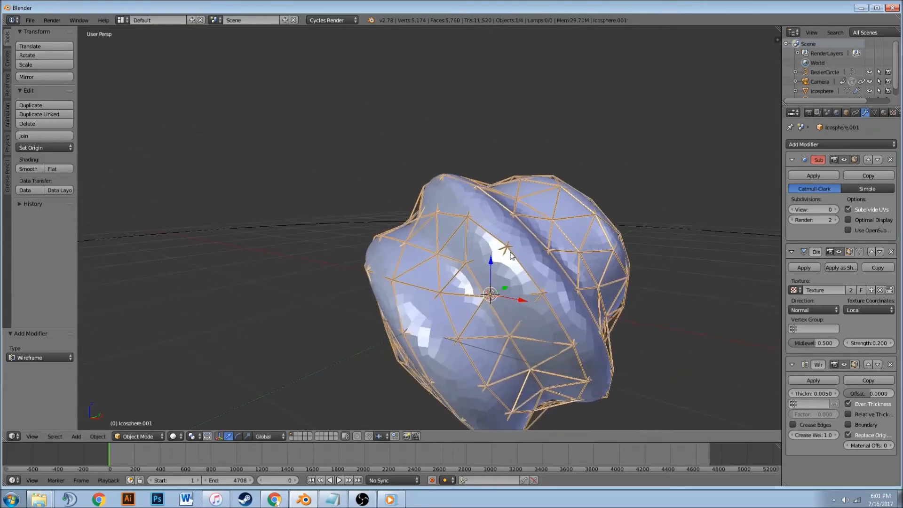
pyautogui.moveTo(481, 210); pyautogui.dragTo(516, 226, button='middle')
pyautogui.click(836, 210)
pyautogui.click(790, 220)
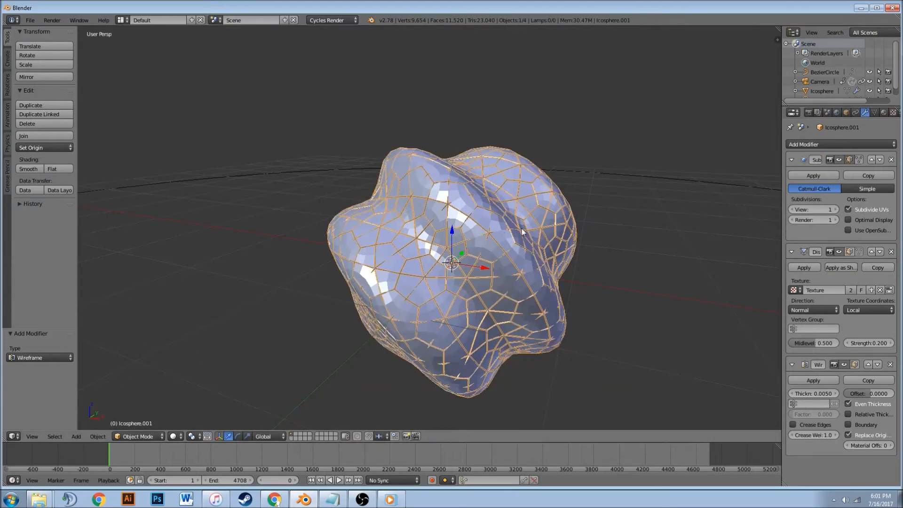
# - Scale the wireframe copy up by about 1.032, and then shrink it slightly by about 0.988
pyautogui.press('s')
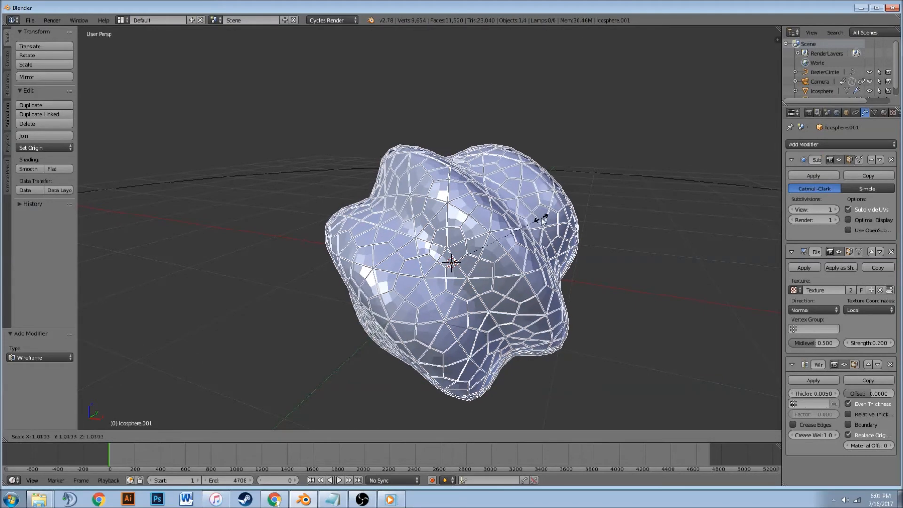
pyautogui.click(550, 212)
pyautogui.moveTo(546, 209); pyautogui.dragTo(561, 206, button='middle')
pyautogui.press('s')
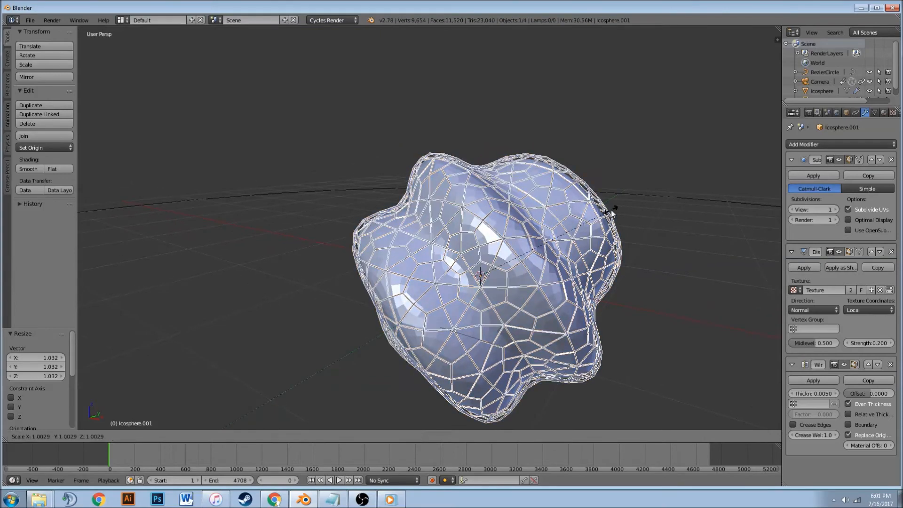
pyautogui.click(589, 212)
# - Examine how the wireframe shell fits around the icosphere from several angles and in wireframe shading, with the animation at frame 0
pyautogui.moveTo(588, 213); pyautogui.dragTo(772, 213, button='middle')
pyautogui.moveTo(334, 292)
pyautogui.keyDown('shift'); pyautogui.mouseDown(button='middle')
pyautogui.moveTo(494, 202)
pyautogui.moveTo(436, 252)
pyautogui.moveTo(486, 239)
pyautogui.moveTo(498, 266)
pyautogui.moveTo(403, 157)
pyautogui.moveTo(464, 168)
pyautogui.moveTo(460, 195)
pyautogui.moveTo(455, 185)
pyautogui.moveTo(540, 187)
pyautogui.moveTo(504, 173)
pyautogui.mouseUp(button='middle'); pyautogui.keyUp('shift')
pyautogui.press('z')
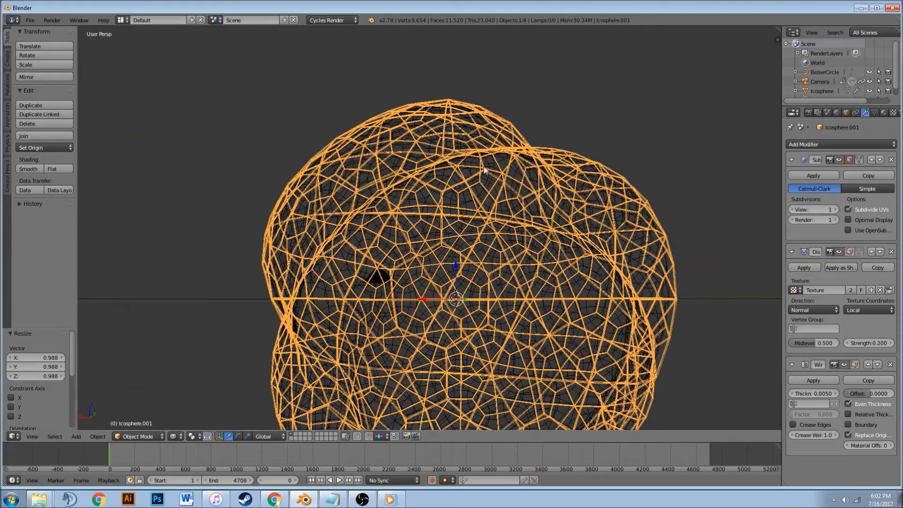
pyautogui.press('z')
pyautogui.keyDown('shift'); pyautogui.moveTo(436, 115); pyautogui.dragTo(457, 248, button='middle'); pyautogui.keyUp('shift')
pyautogui.scroll(-8, 566, 181)
pyautogui.scroll(-5, 457, 252)
pyautogui.moveTo(153, 464); pyautogui.dragTo(109, 457)
pyautogui.scroll(-3, 576, 243)
pyautogui.moveTo(605, 244); pyautogui.dragTo(527, 233, button='middle')
pyautogui.scroll(5, 581, 236)
pyautogui.keyDown('shift'); pyautogui.moveTo(651, 235); pyautogui.dragTo(623, 220, button='middle'); pyautogui.keyUp('shift')
pyautogui.scroll(5, 545, 227)
pyautogui.scroll(-6, 517, 229)
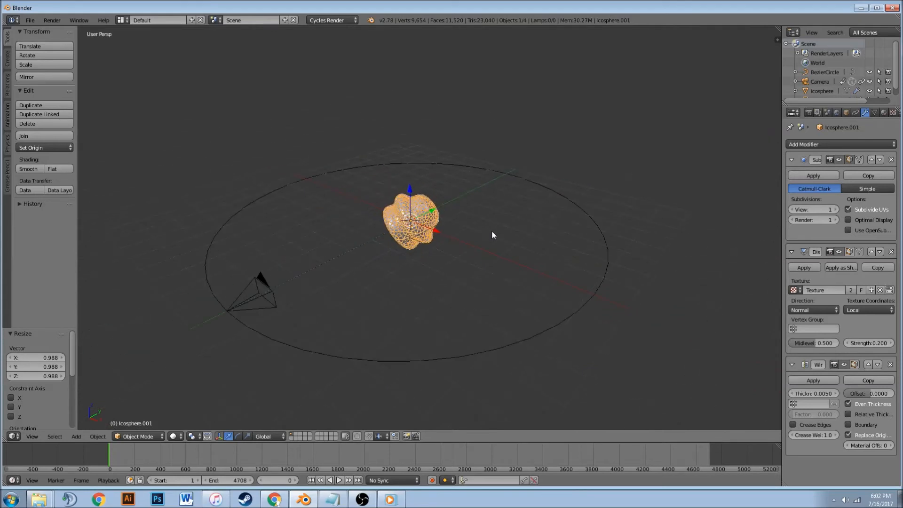
pyautogui.scroll(4, 470, 230)
pyautogui.scroll(1, 467, 238)
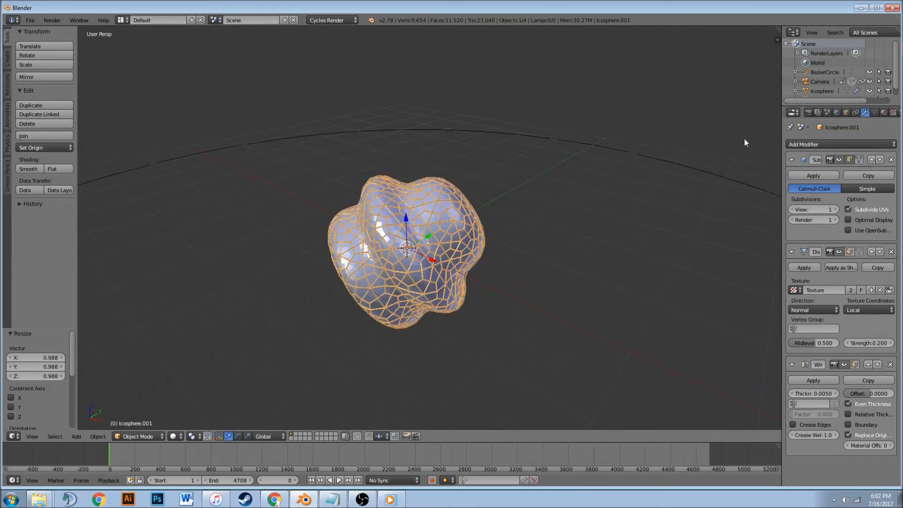
# - Remove the blob material from the duplicate and give it a new material named wireframe
pyautogui.click(883, 113)
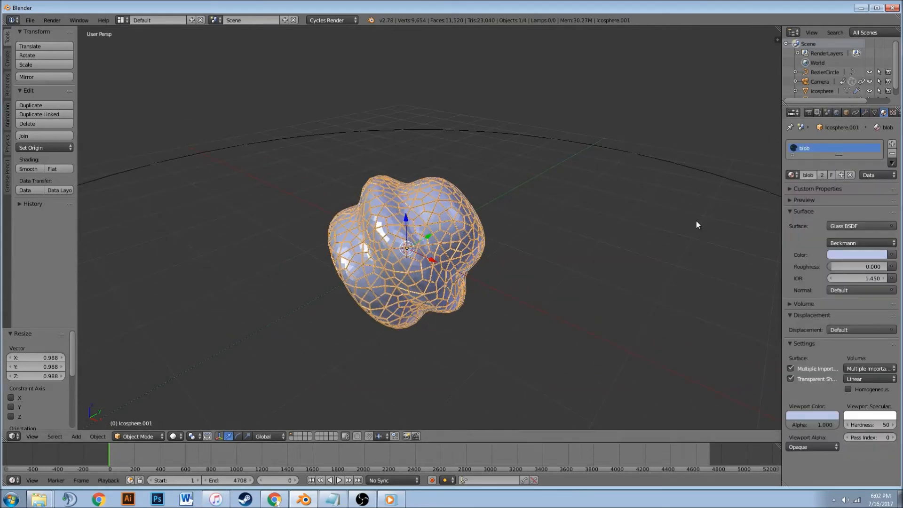
pyautogui.click(892, 153)
pyautogui.click(815, 175)
pyautogui.click(814, 173)
pyautogui.write('wireframe')
pyautogui.press('Return')
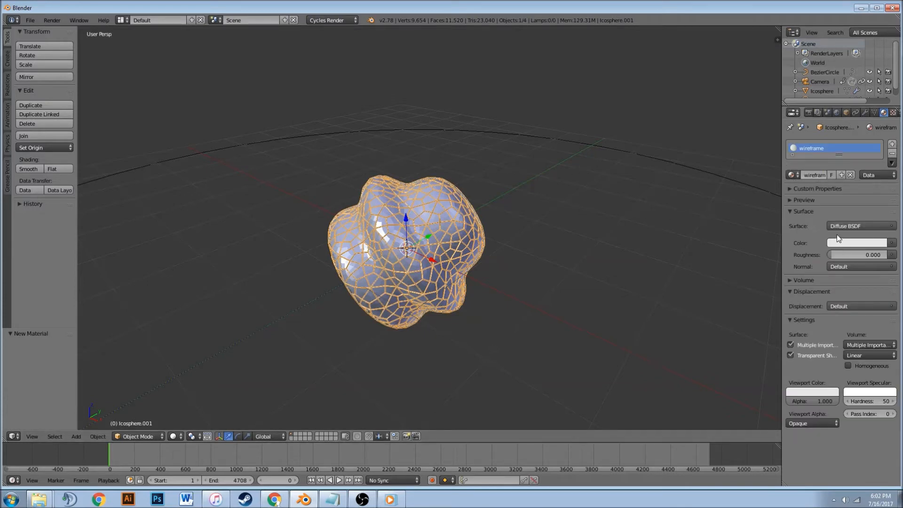
# - Scrub the animation to frame 1317 and start a test render of the wireframed blob, closing it early
pyautogui.scroll(-5, 399, 278)
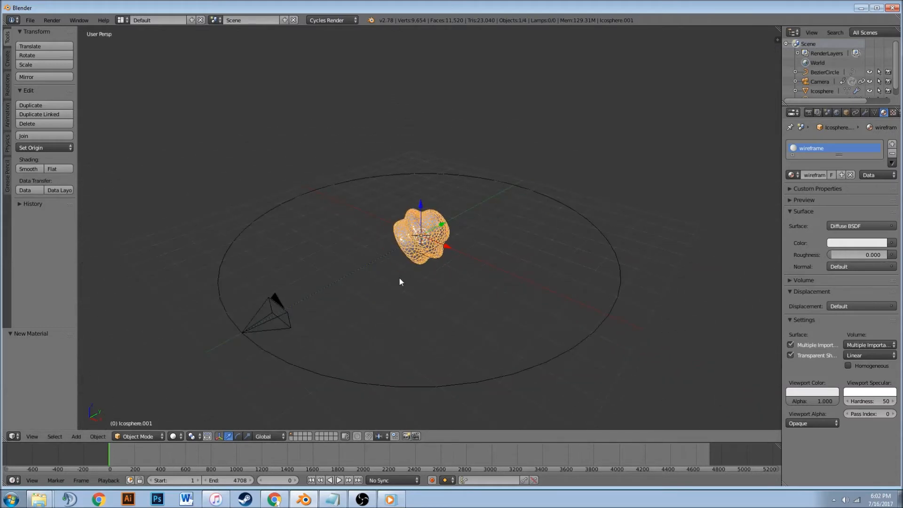
pyautogui.moveTo(295, 456); pyautogui.dragTo(277, 466)
pyautogui.press('F12')
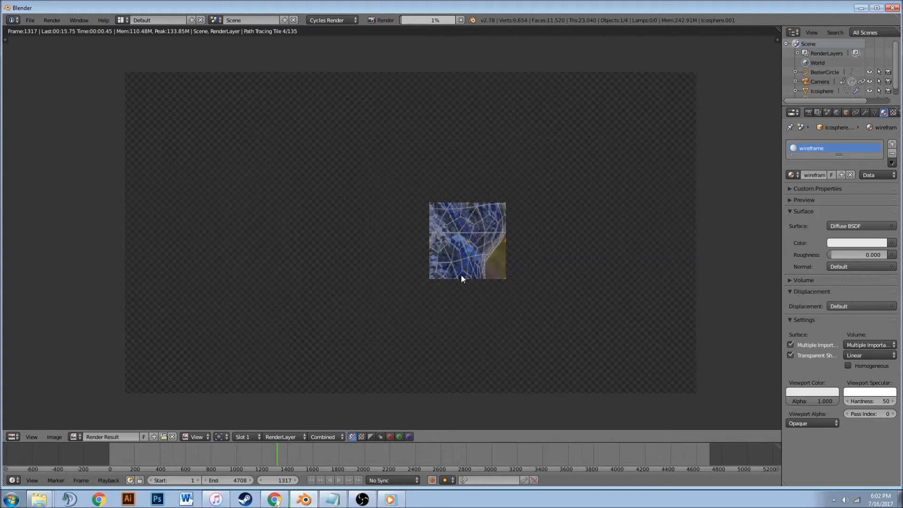
pyautogui.press('Escape')
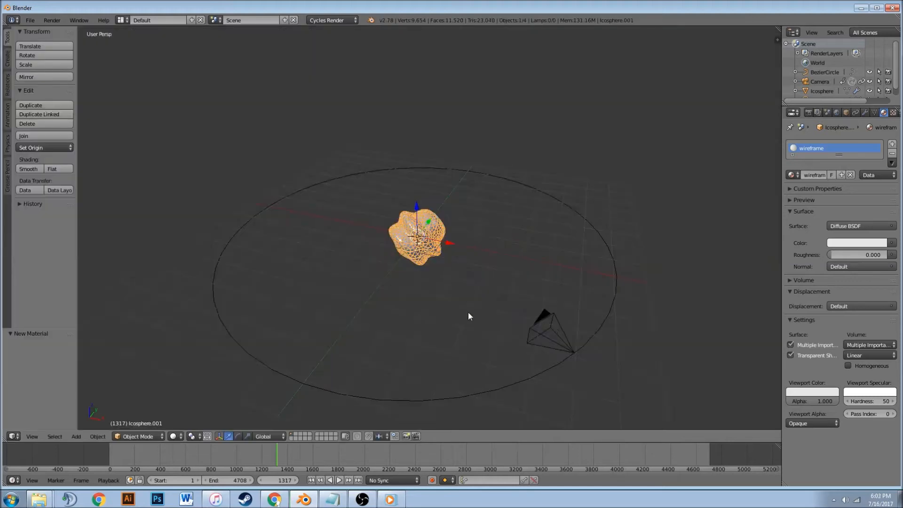
# - Scrub the animation to frame 2190 and run another partial test render
pyautogui.moveTo(306, 451); pyautogui.dragTo(388, 454)
pyautogui.press('F12')
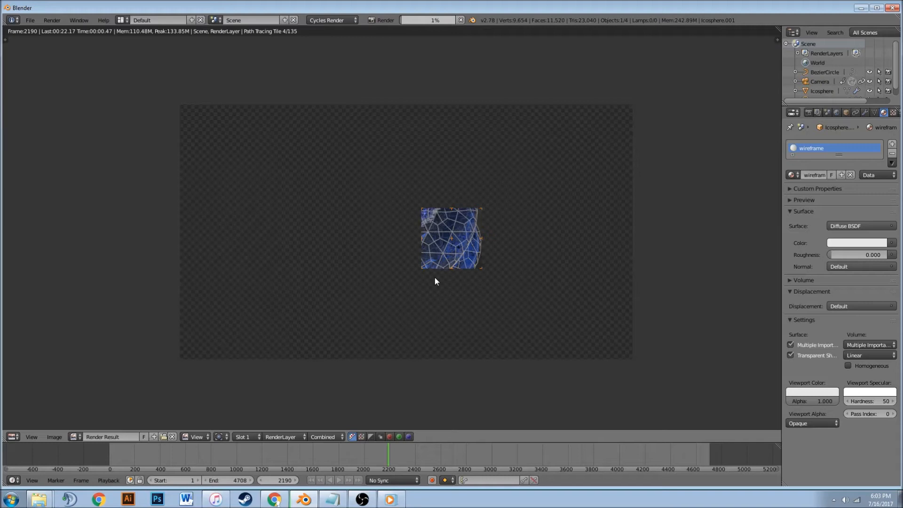
pyautogui.press('Escape')
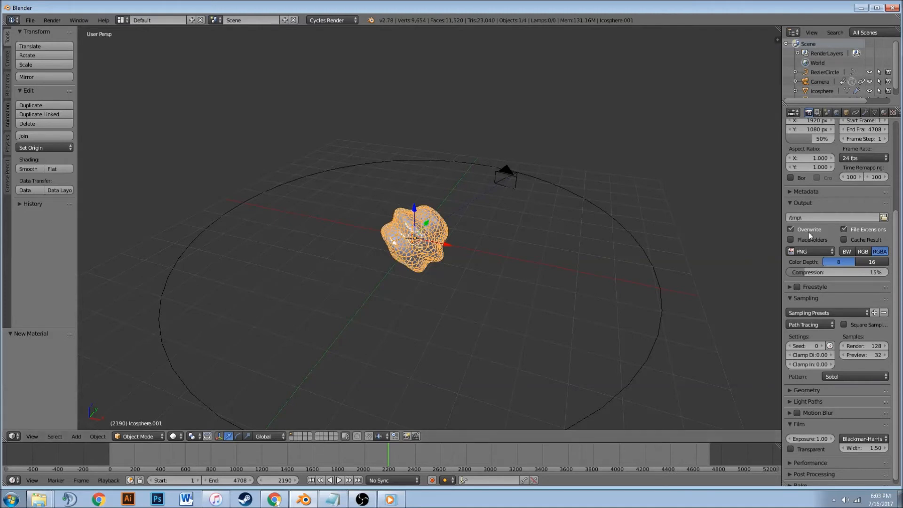
# - Review the Cycles feature set options in the render settings, keeping Supported
pyautogui.scroll(6, 808, 224)
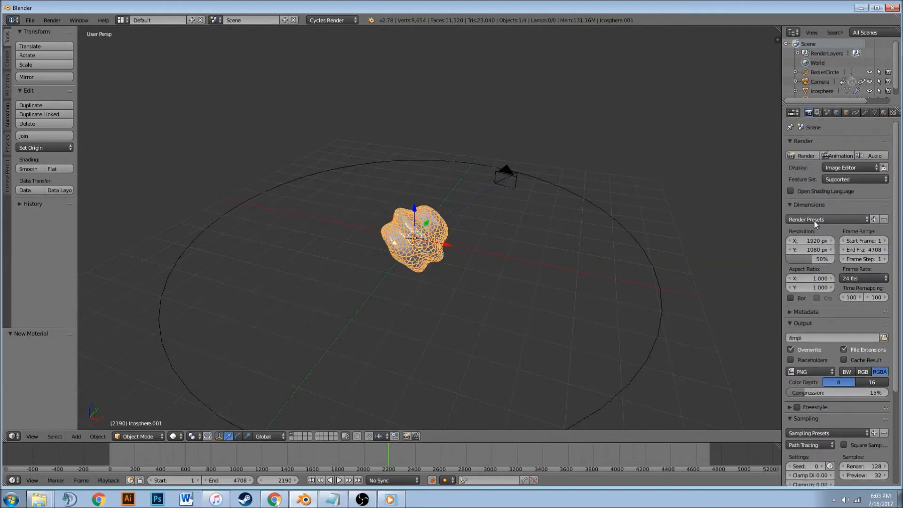
pyautogui.click(837, 179)
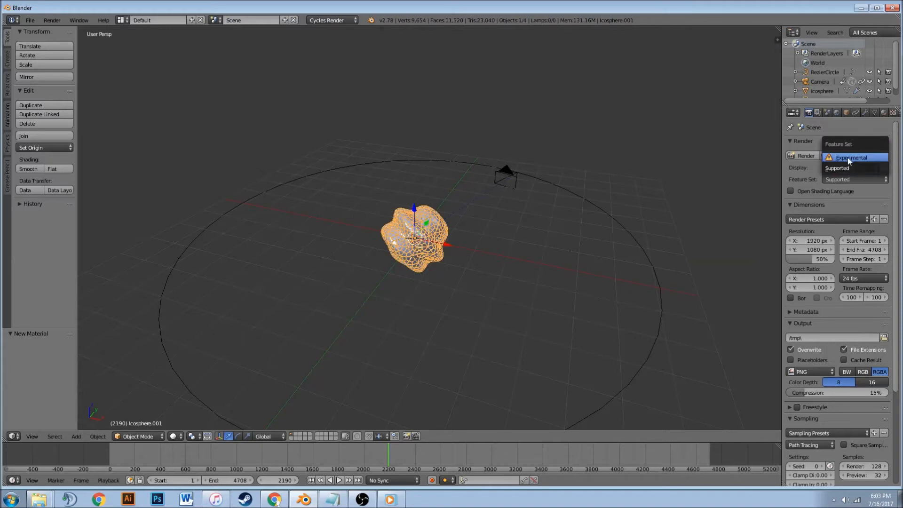
pyautogui.click(838, 168)
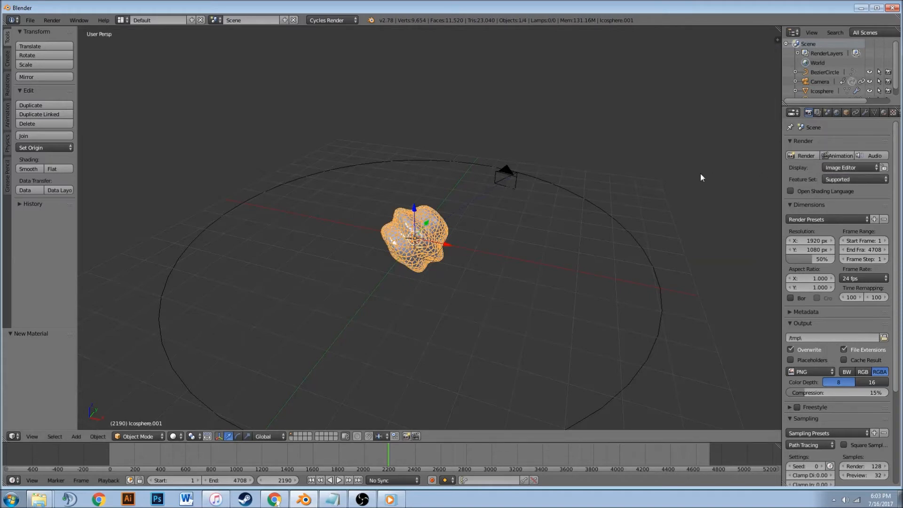
# - Open the system settings in User Preferences and bring up the compute device options
pyautogui.hotkey('ctrl', 'alt', 'u')
pyautogui.moveTo(664, 60); pyautogui.dragTo(584, 60)
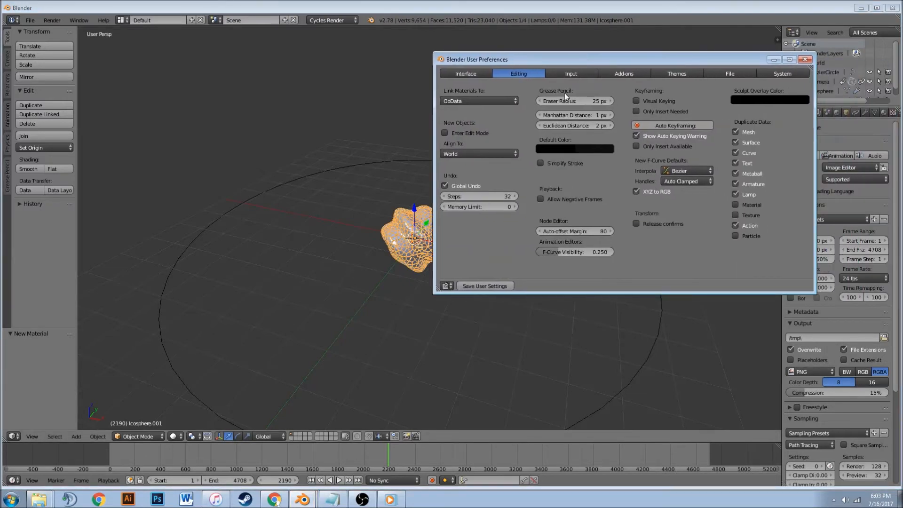
pyautogui.click(766, 73)
pyautogui.scroll(-4, 520, 176)
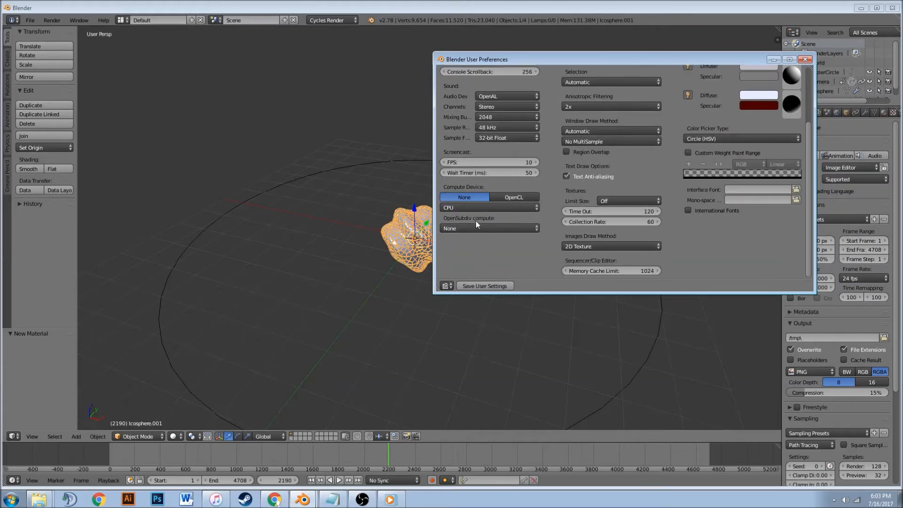
# - Review the compute device options in the system preferences, keeping CPU, and close the preferences window
pyautogui.scroll(4, 658, 103)
pyautogui.scroll(-1, 681, 128)
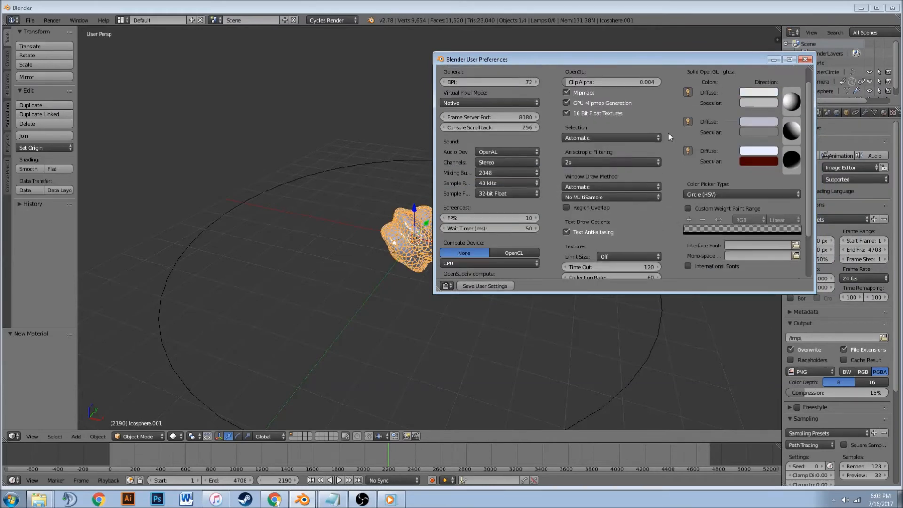
pyautogui.scroll(-3, 465, 210)
pyautogui.click(498, 207)
pyautogui.click(498, 207)
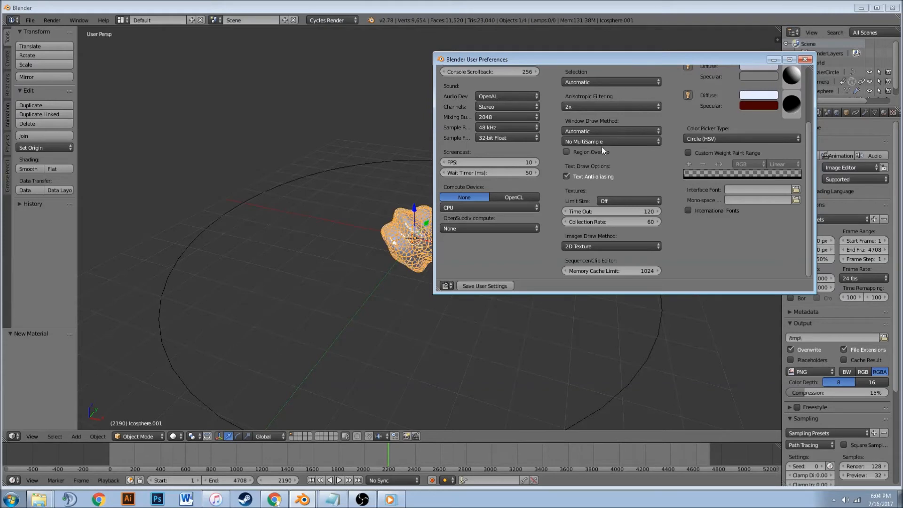
pyautogui.click(805, 60)
# - Switch to the Compositing screen layout and enable Use Nodes and Backdrop in the node editor
pyautogui.scroll(-3, 657, 200)
pyautogui.scroll(-1, 655, 201)
pyautogui.scroll(4, 636, 216)
pyautogui.moveTo(633, 218); pyautogui.dragTo(550, 182, button='middle')
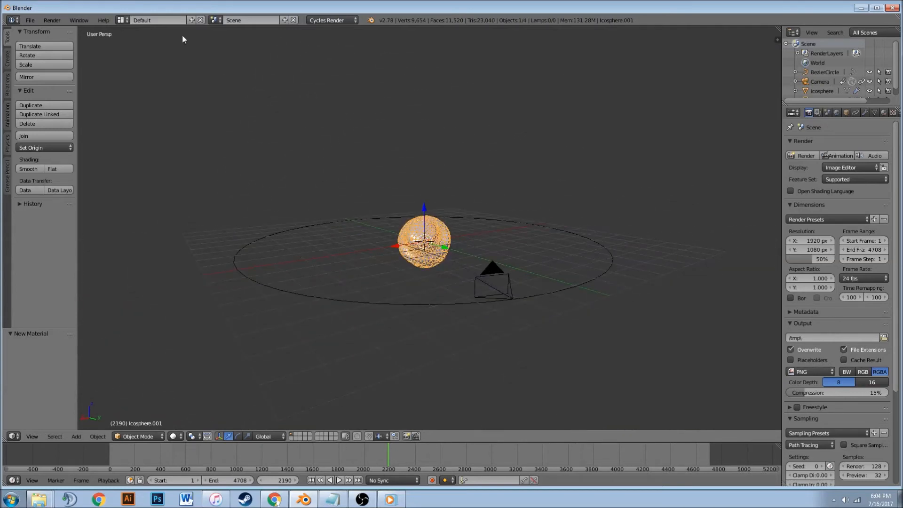
pyautogui.click(122, 21)
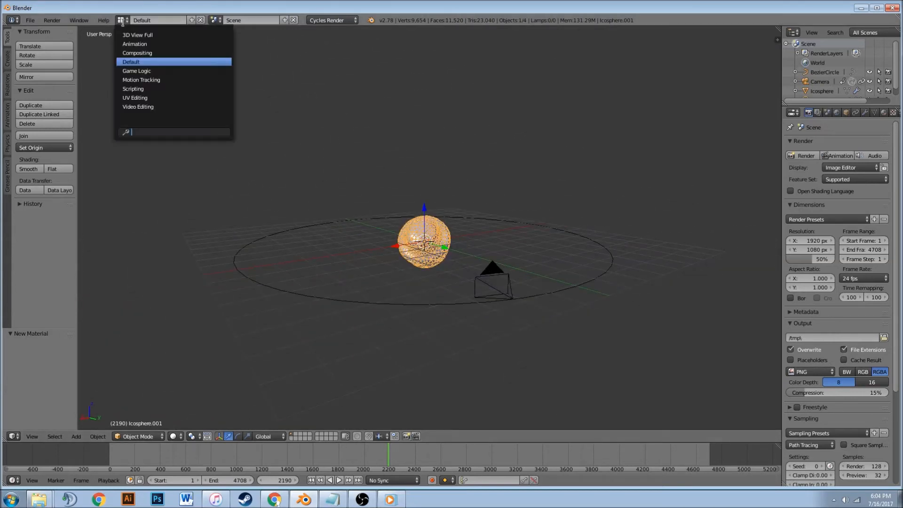
pyautogui.click(154, 53)
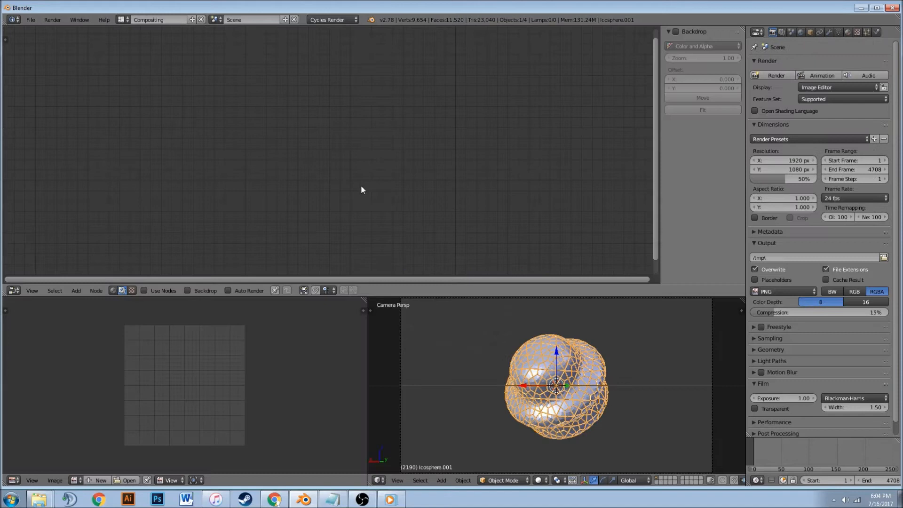
pyautogui.click(144, 290)
pyautogui.click(188, 290)
# - Spread the Render Layers and Composite nodes far apart and enlarge the node editor area downward
pyautogui.moveTo(374, 96); pyautogui.dragTo(550, 66)
pyautogui.moveTo(236, 94); pyautogui.dragTo(144, 90)
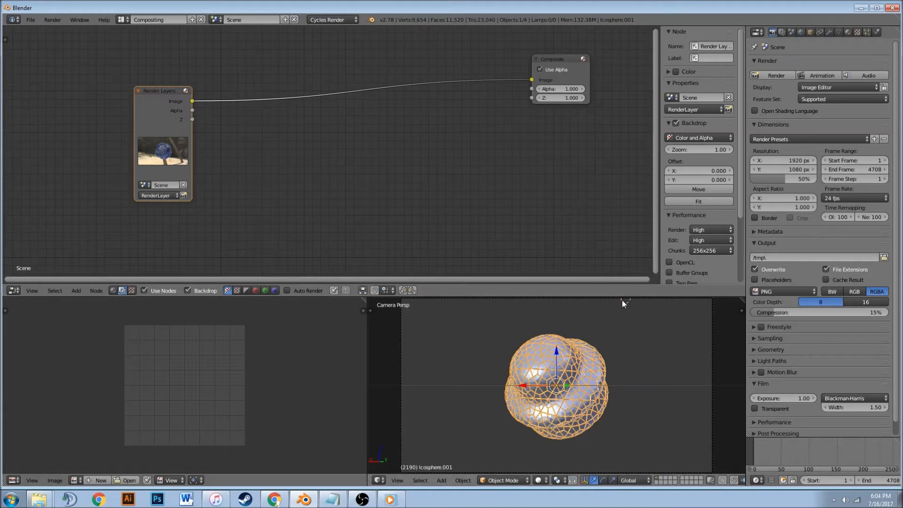
pyautogui.press('KP_0')
pyautogui.moveTo(621, 295); pyautogui.dragTo(620, 367)
# - Connect a Viewer node to the Render Layers image output and place it below the Composite node
pyautogui.hotkey('shift', 'a')
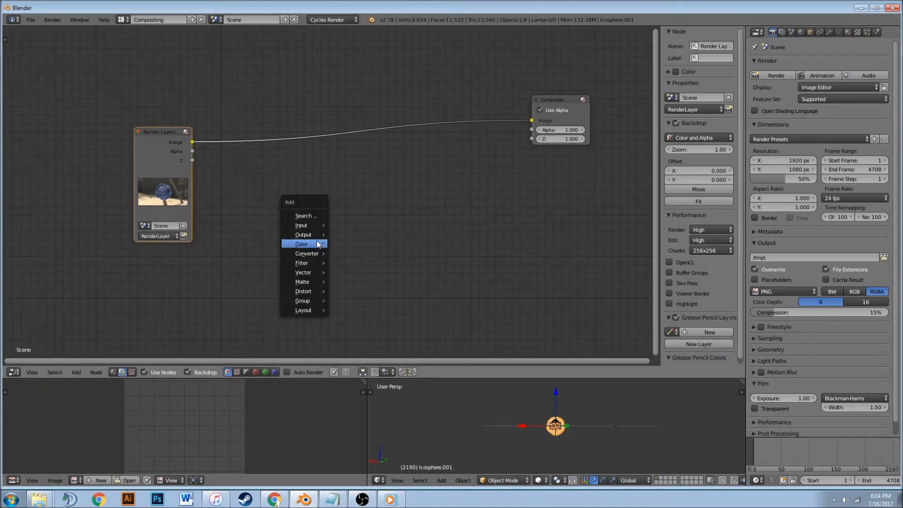
pyautogui.keyDown('ctrl'); pyautogui.keyDown('shift'); pyautogui.click(171, 132); pyautogui.keyUp('shift'); pyautogui.keyUp('ctrl')
pyautogui.moveTo(253, 118); pyautogui.dragTo(577, 179)
# - Add an RGB Curves node on the link between the Render Layers and Viewer nodes
pyautogui.hotkey('shift', 'a')
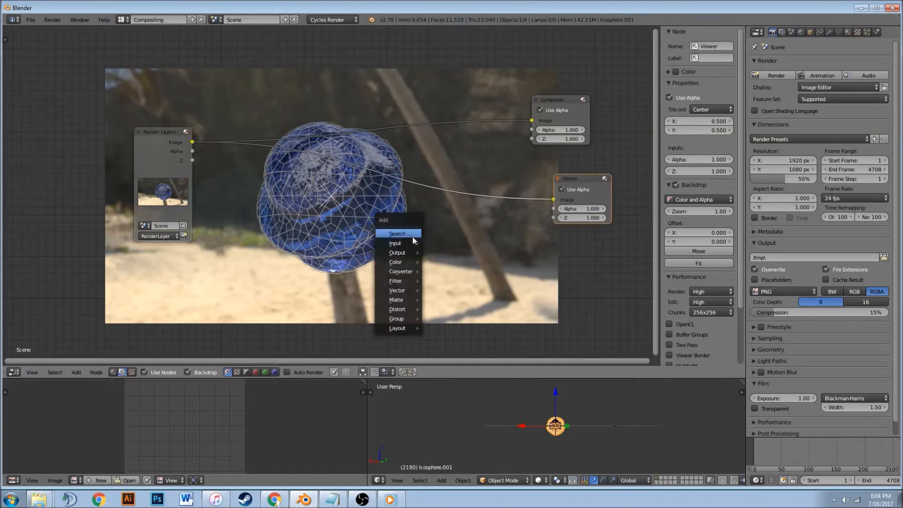
pyautogui.moveTo(414, 262)
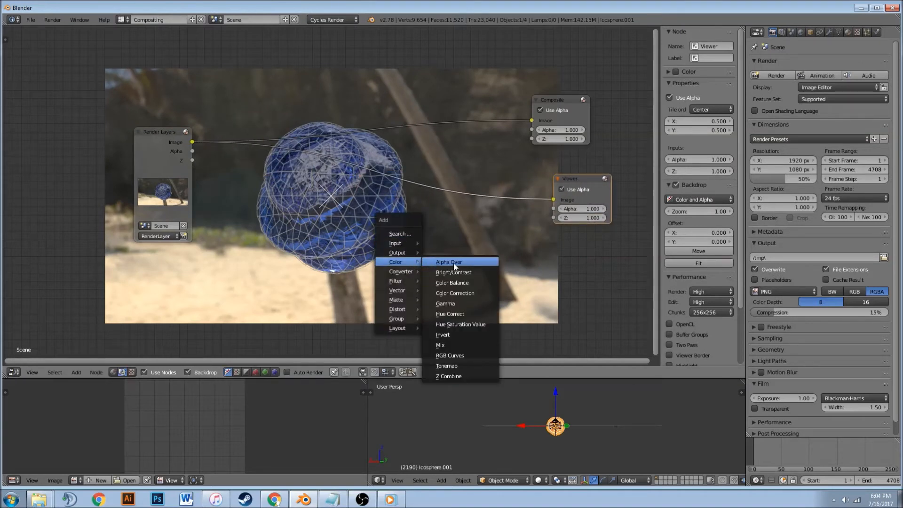
pyautogui.click(470, 355)
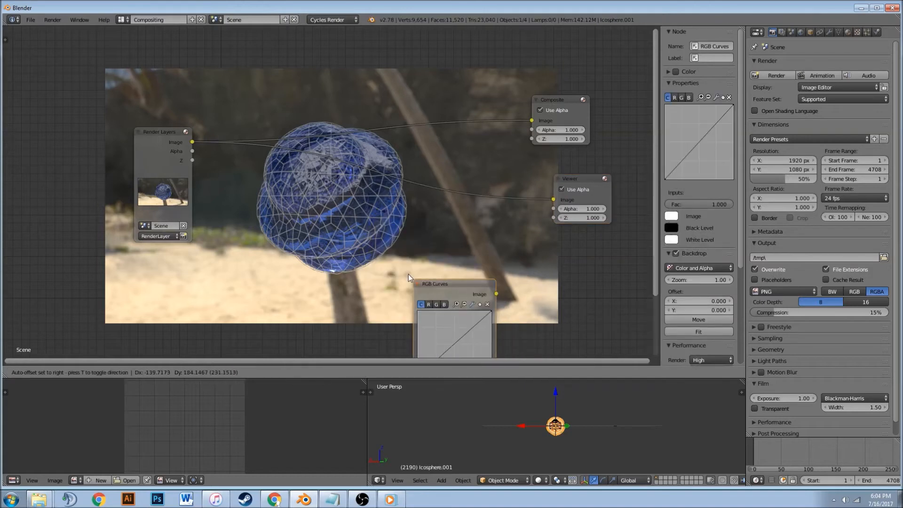
pyautogui.click(250, 160)
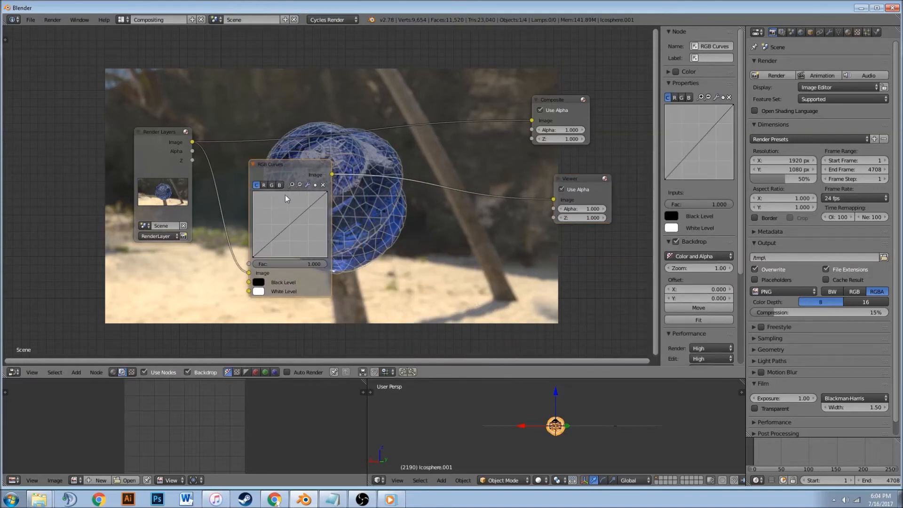
# - Shape the combined RGB curve into an S with points at about (0.24, 0.22) and (0.78, 0.90)
pyautogui.click(314, 198)
pyautogui.moveTo(266, 242); pyautogui.dragTo(272, 245)
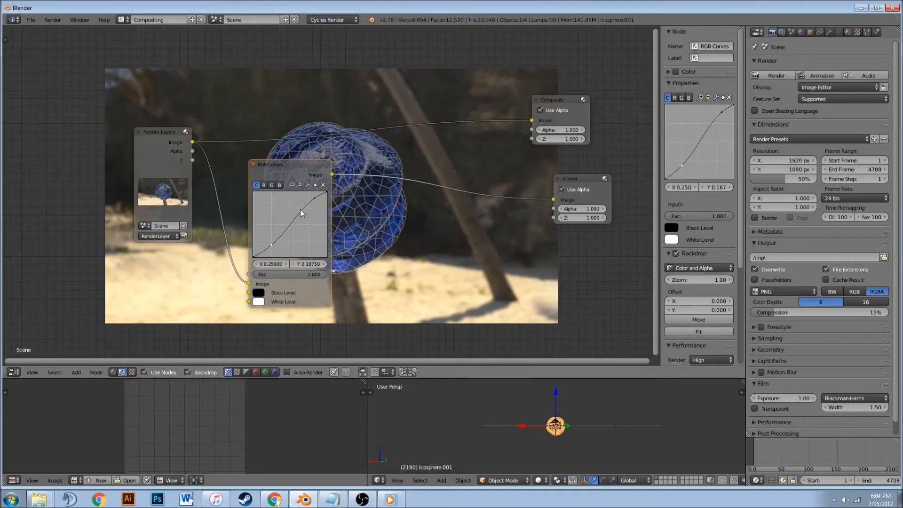
pyautogui.moveTo(313, 198); pyautogui.dragTo(311, 198)
pyautogui.scroll(1, 413, 207)
pyautogui.moveTo(414, 210); pyautogui.dragTo(374, 188, button='middle')
pyautogui.moveTo(180, 233); pyautogui.dragTo(185, 219)
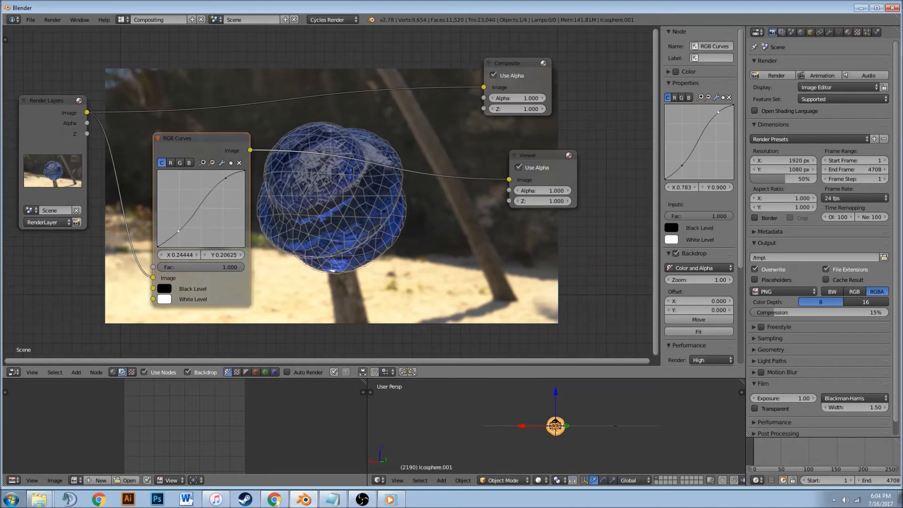
# - Adjust the red channel curve with points at about (0.84, 0.89) and (0.21, 0.23)
pyautogui.click(171, 163)
pyautogui.moveTo(235, 180); pyautogui.dragTo(231, 177)
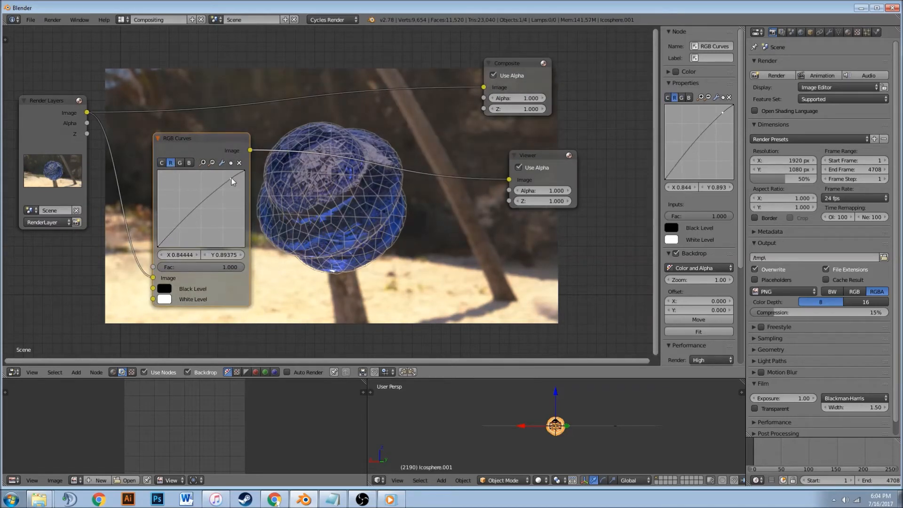
pyautogui.moveTo(177, 226); pyautogui.dragTo(176, 230)
# - Try a contrast curve on the green channel, delete its points, and return to the combined curve
pyautogui.click(180, 163)
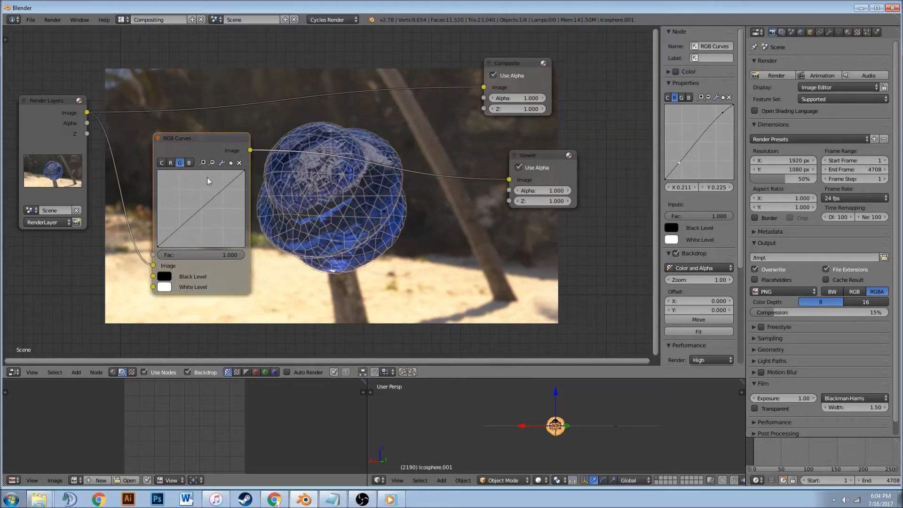
pyautogui.click(229, 180)
pyautogui.moveTo(173, 232); pyautogui.dragTo(177, 225)
pyautogui.click(239, 163)
pyautogui.click(228, 180)
pyautogui.click(238, 163)
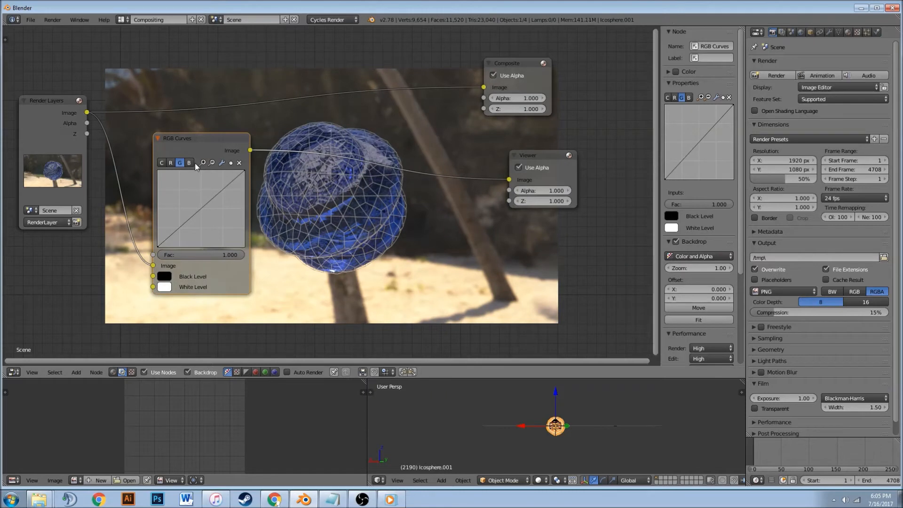
pyautogui.moveTo(230, 188); pyautogui.dragTo(227, 181)
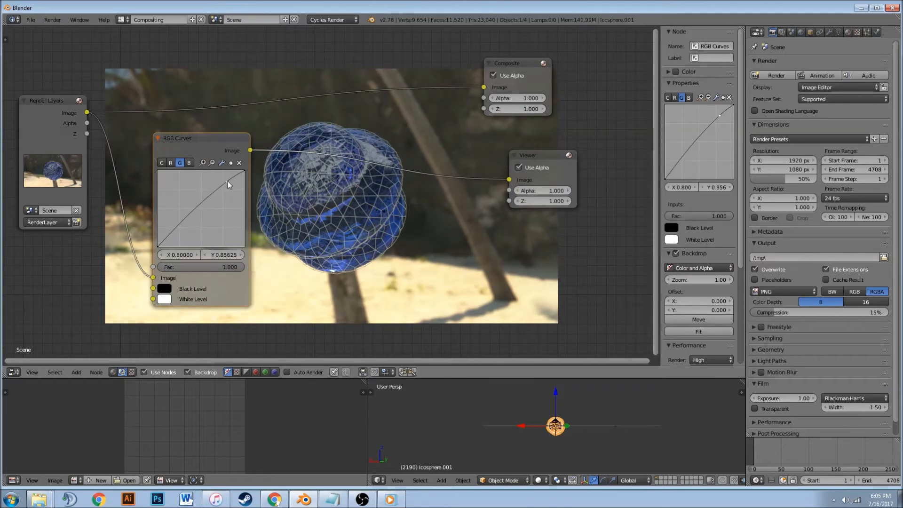
pyautogui.moveTo(172, 233); pyautogui.dragTo(173, 234)
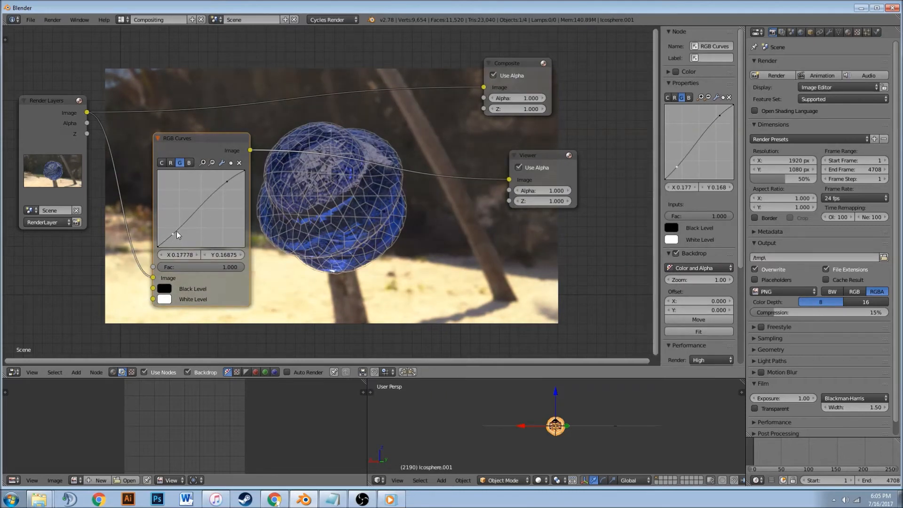
pyautogui.click(239, 162)
pyautogui.click(239, 164)
pyautogui.click(161, 163)
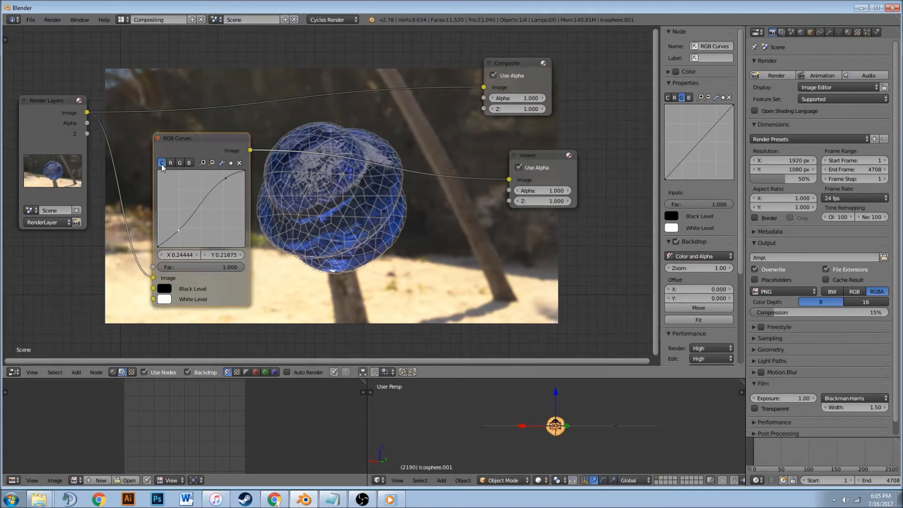
# - Add a Lens Distortion node on the link between the RGB Curves and Viewer nodes
pyautogui.hotkey('shift', 'a')
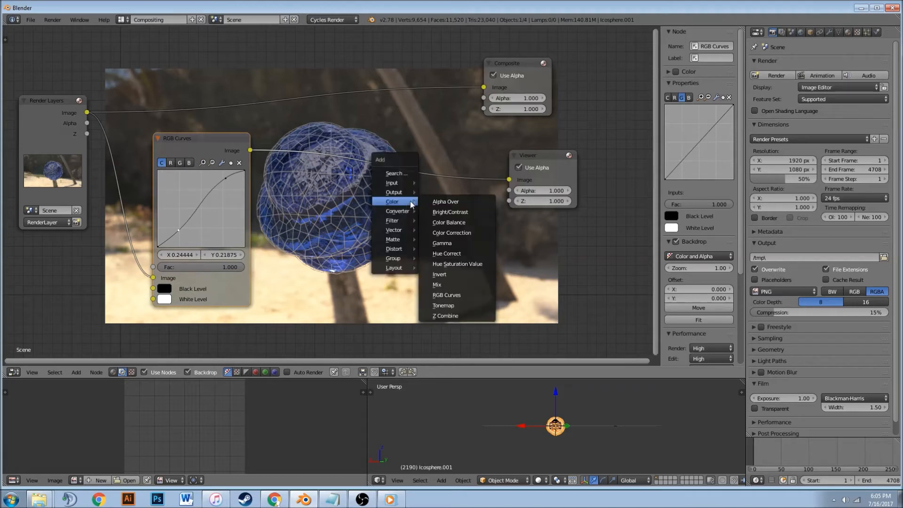
pyautogui.moveTo(409, 221)
pyautogui.moveTo(403, 249)
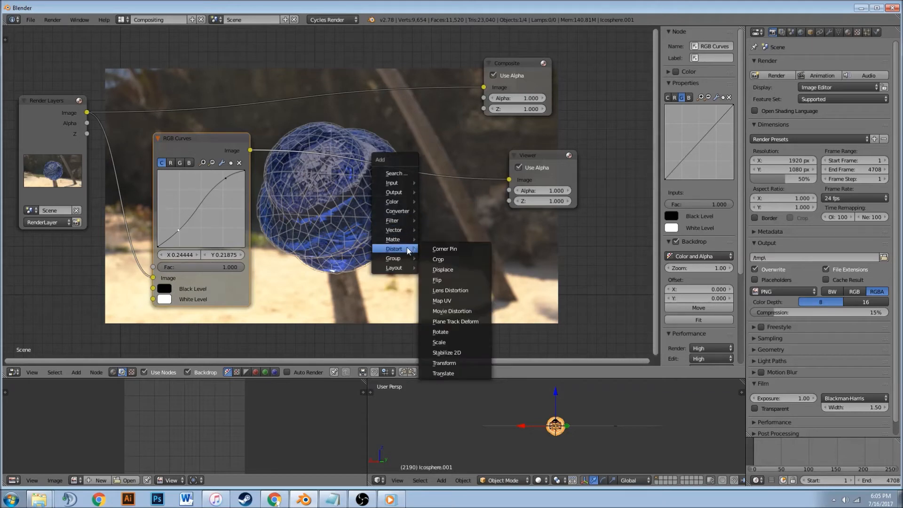
pyautogui.click(465, 289)
pyautogui.click(356, 168)
pyautogui.moveTo(394, 173); pyautogui.dragTo(376, 163)
# - Set the Lens Distortion node's Distort value to 0.025 and enable Fit
pyautogui.click(370, 228)
pyautogui.write('2')
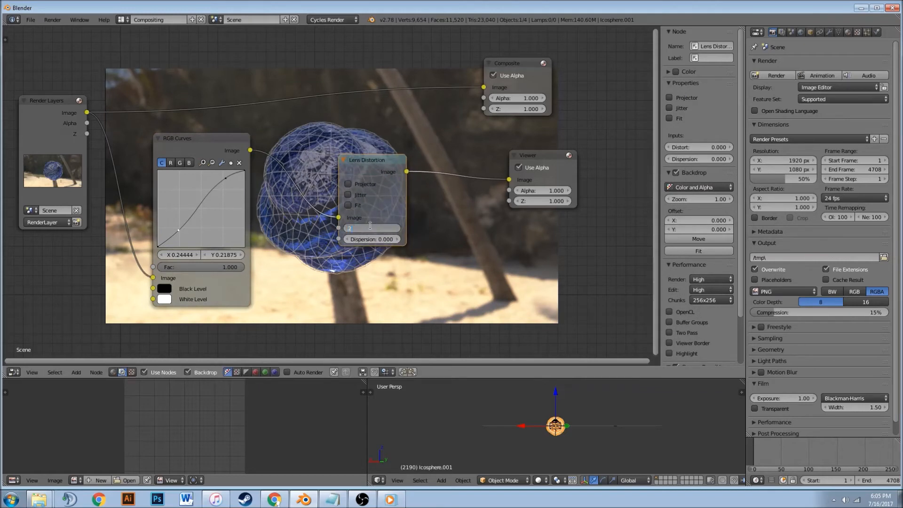
pyautogui.write('5')
pyautogui.press('Return')
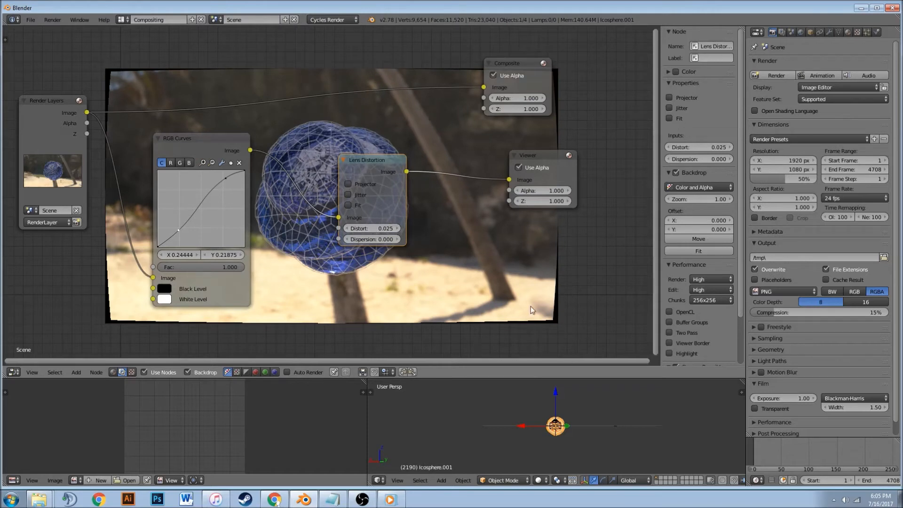
pyautogui.click(348, 204)
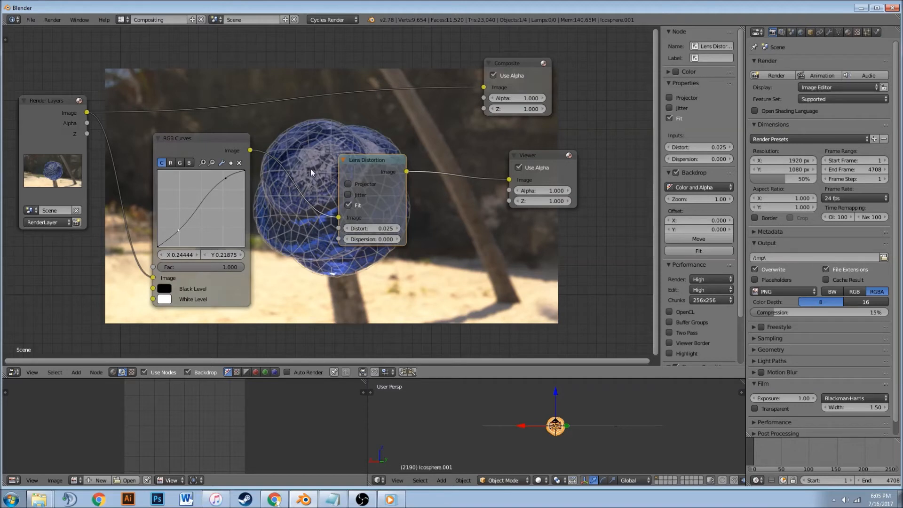
# - Try a Dispersion value of 0.025 on the Lens Distortion node
pyautogui.click(373, 238)
pyautogui.press('BackSpace')
pyautogui.press('Return')
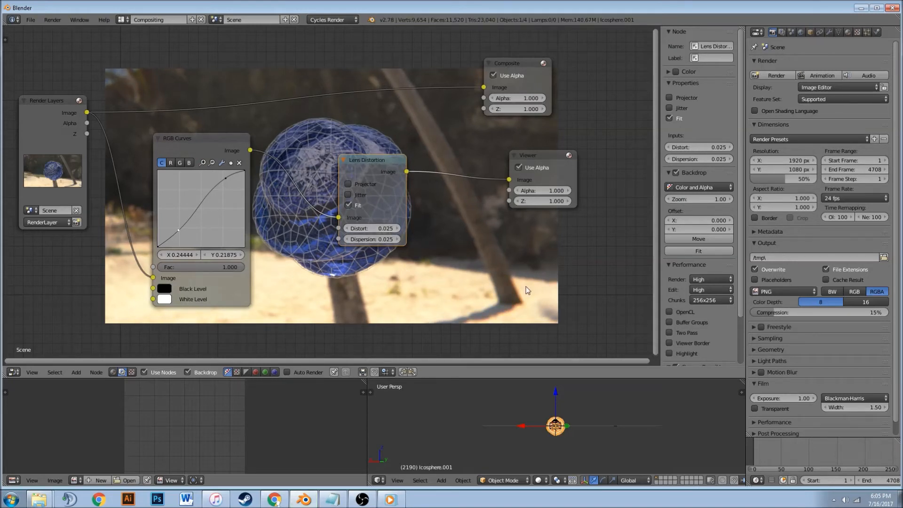
# - Zoom into the backdrop image to examine the color fringing along its edges and around the blob
pyautogui.scroll(3, 510, 323)
pyautogui.hotkey('alt', 'v')
pyautogui.hotkey('alt', 'v')
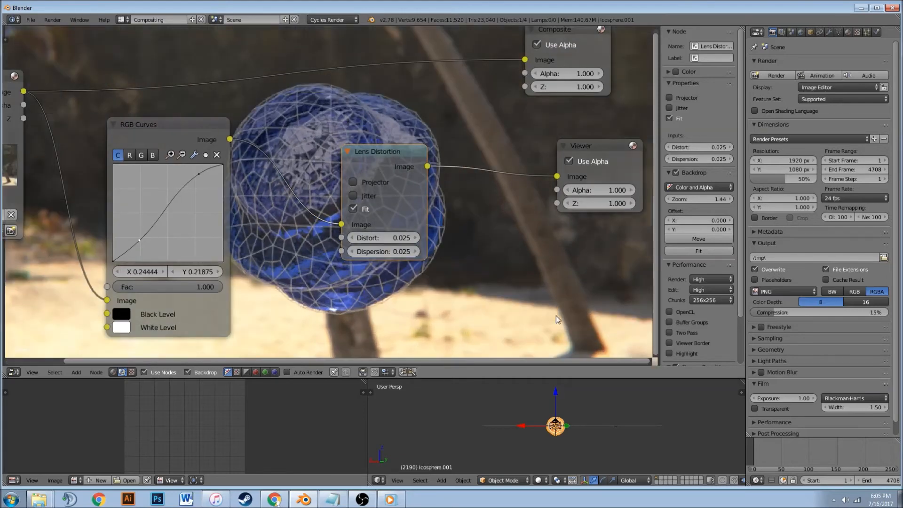
pyautogui.hotkey('alt', 'v')
pyautogui.keyDown('alt'); pyautogui.moveTo(579, 317); pyautogui.dragTo(466, 227, button='middle'); pyautogui.keyUp('alt')
pyautogui.keyDown('alt'); pyautogui.moveTo(548, 301); pyautogui.dragTo(395, 173, button='middle'); pyautogui.keyUp('alt')
pyautogui.hotkey('alt', 'v')
pyautogui.hotkey('alt', 'v')
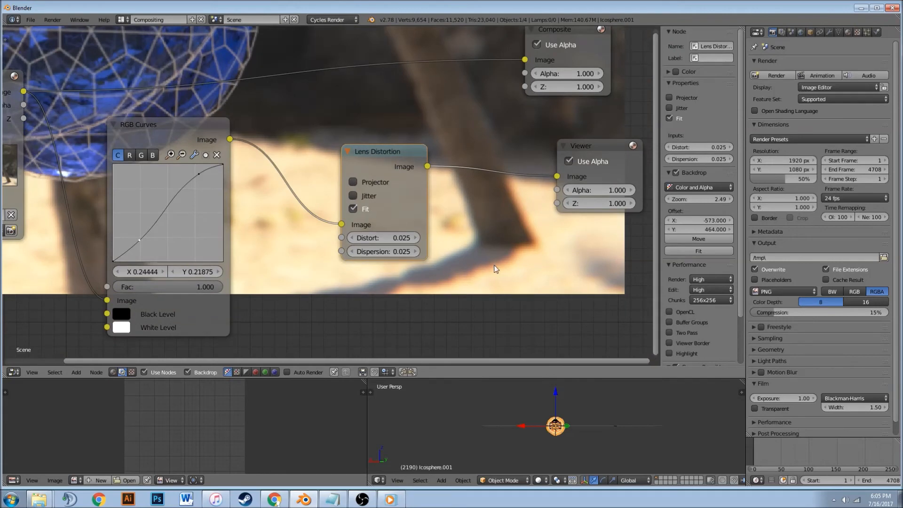
pyautogui.press('v')
pyautogui.press('v')
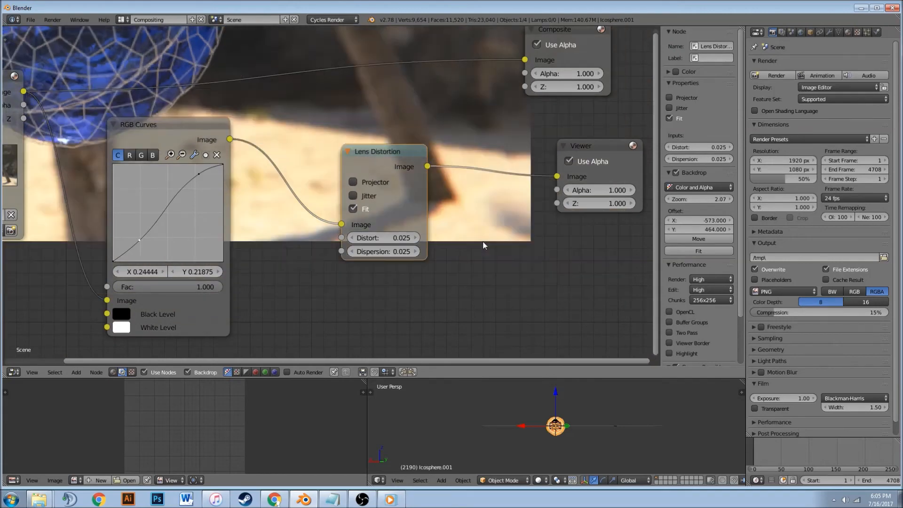
pyautogui.moveTo(472, 199); pyautogui.dragTo(544, 259, button='middle')
pyautogui.keyDown('alt'); pyautogui.moveTo(562, 295); pyautogui.dragTo(581, 306, button='middle'); pyautogui.keyUp('alt')
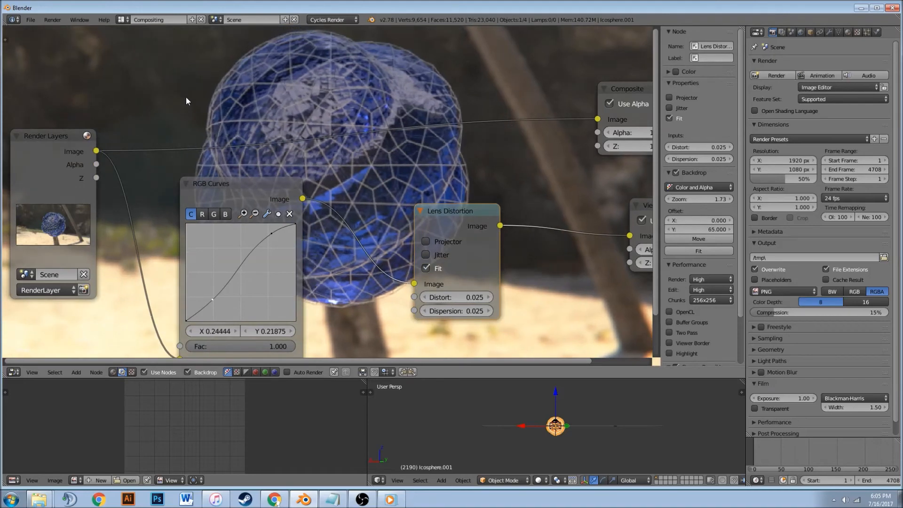
pyautogui.press('v')
pyautogui.press('v')
pyautogui.press('v')
pyautogui.keyDown('alt'); pyautogui.moveTo(289, 106); pyautogui.dragTo(329, 156, button='middle'); pyautogui.keyUp('alt')
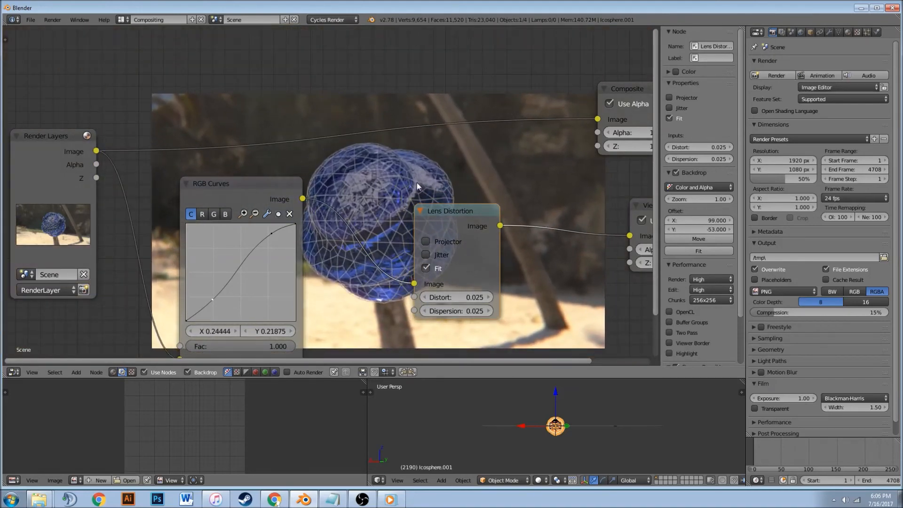
pyautogui.scroll(-3, 425, 183)
pyautogui.scroll(1, 429, 208)
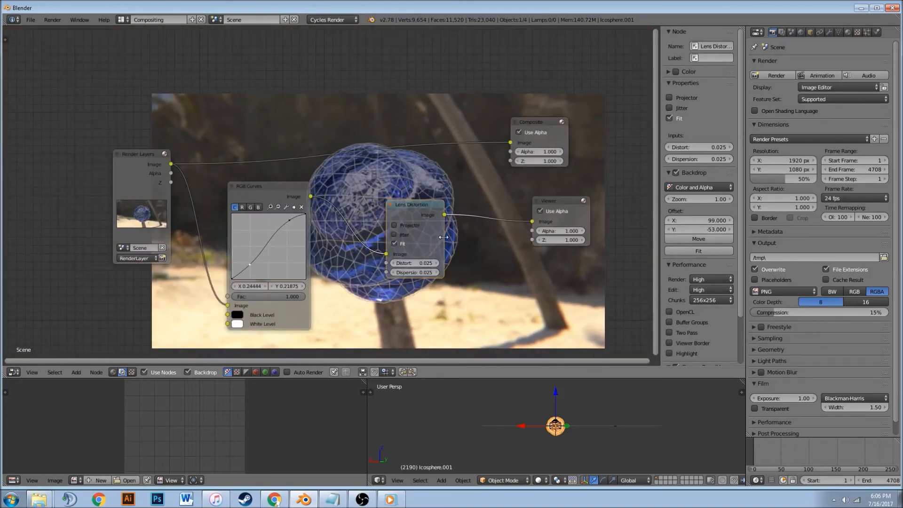
# - Try raising the Lens Distortion node's Dispersion to 0.035
pyautogui.click(401, 272)
pyautogui.write('.035')
pyautogui.press('Return')
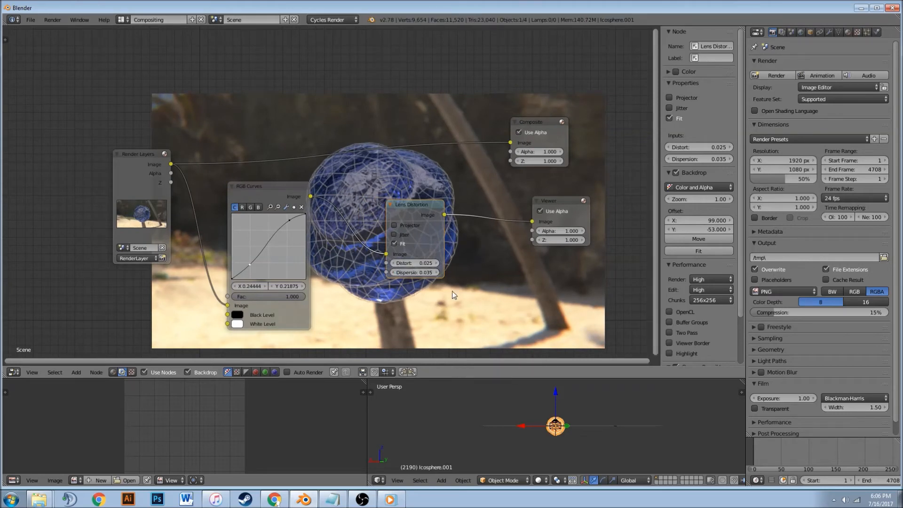
# - Set the Lens Distortion node's Dispersion to 0.05
pyautogui.click(420, 273)
pyautogui.write('.05')
pyautogui.press('Return')
pyautogui.scroll(-1, 466, 281)
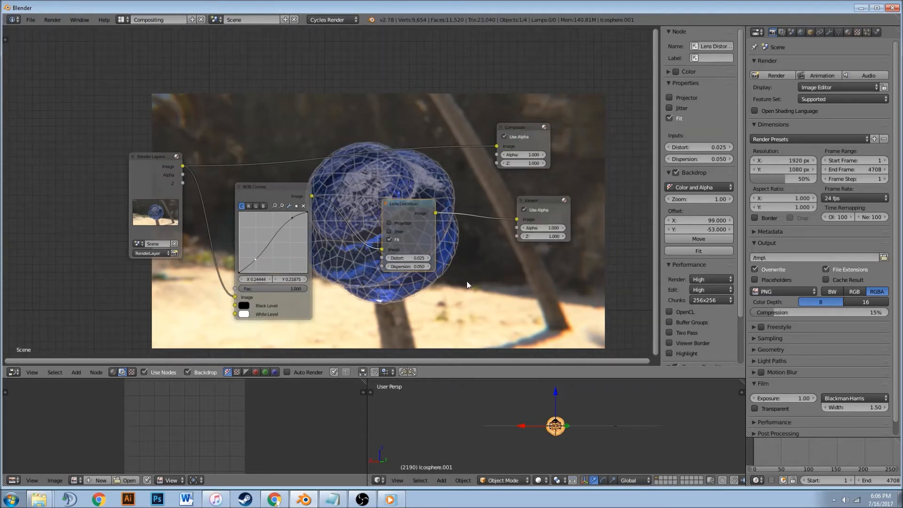
# - Try a Sun Beams filter node between the Lens Distortion and Viewer nodes, and remove it again with the link kept
pyautogui.moveTo(420, 209); pyautogui.dragTo(379, 190)
pyautogui.hotkey('shift', 'a')
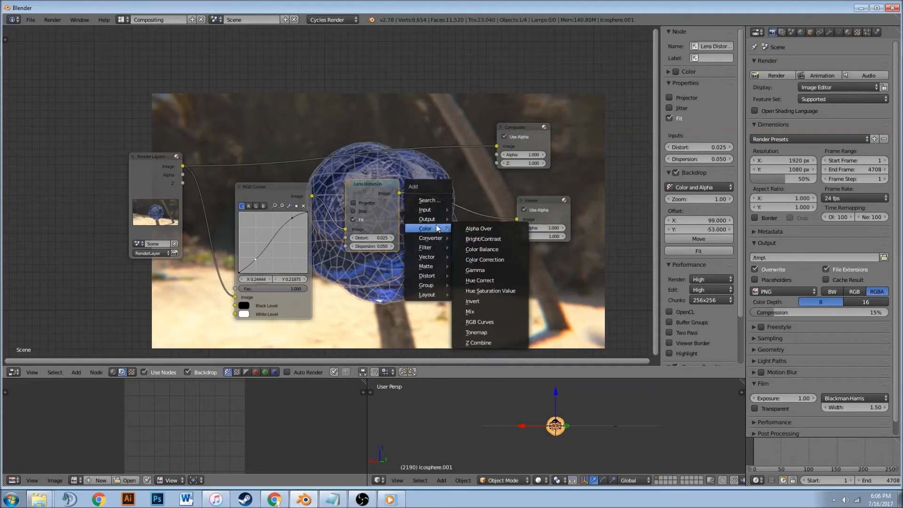
pyautogui.moveTo(436, 246)
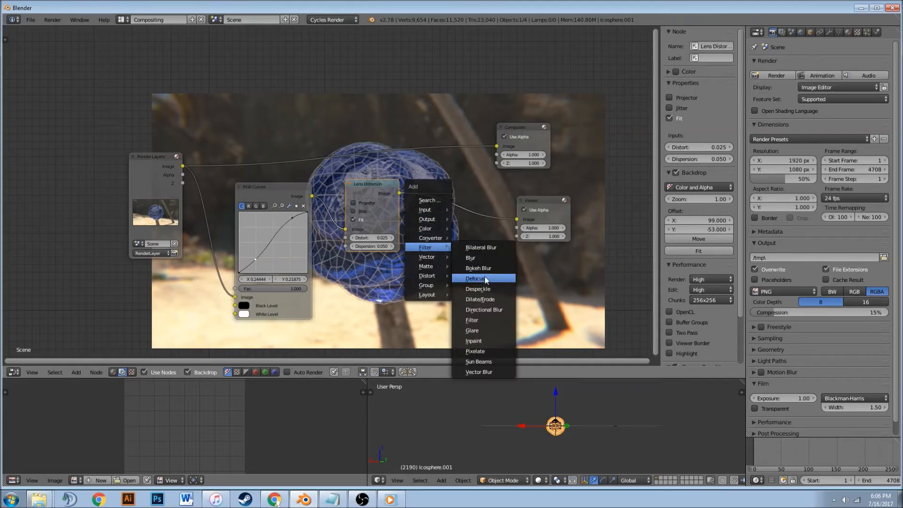
pyautogui.click(485, 357)
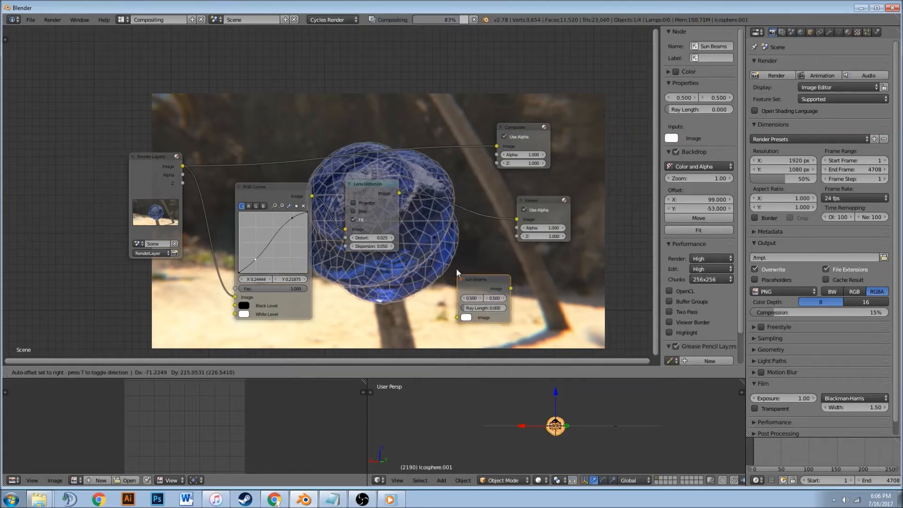
pyautogui.click(446, 212)
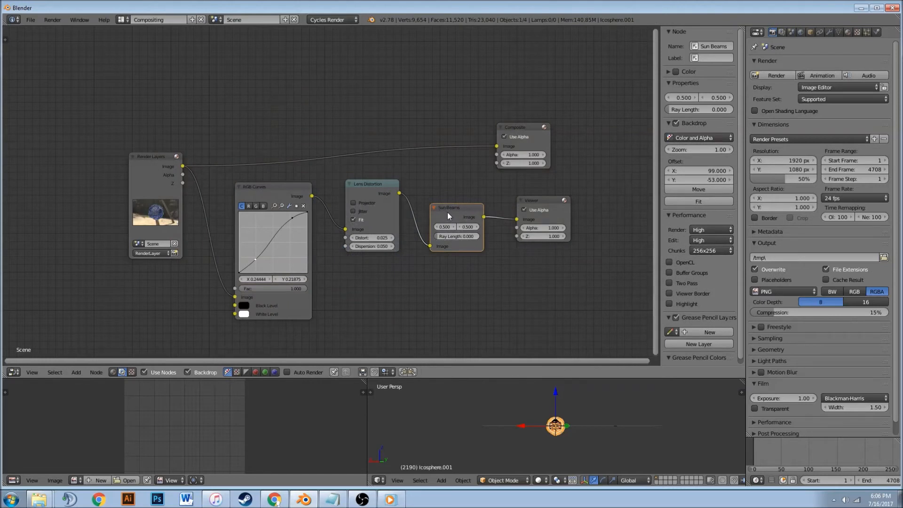
pyautogui.hotkey('ctrl', 'x')
# - Try a Bokeh Blur node between the Lens Distortion and Viewer nodes, spacing out the RGB Curves and Lens Distortion nodes
pyautogui.click(382, 184)
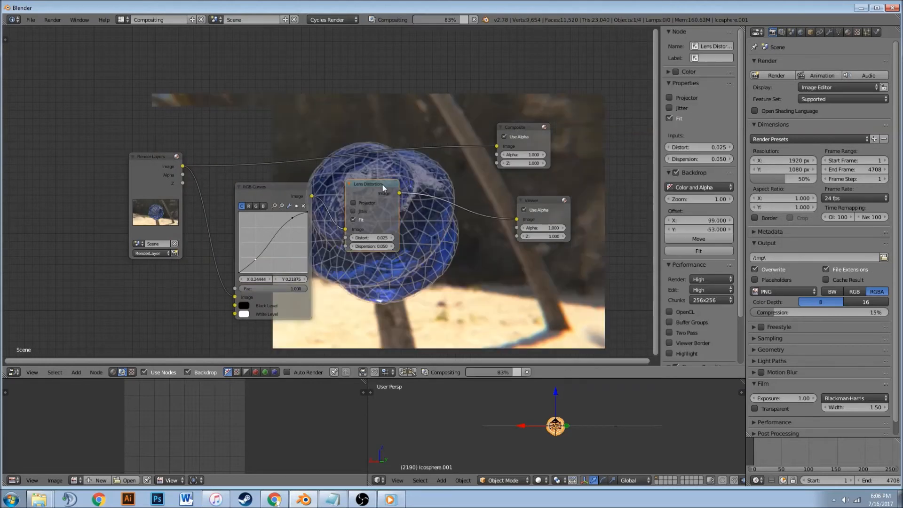
pyautogui.hotkey('shift', 'a')
pyautogui.moveTo(410, 188)
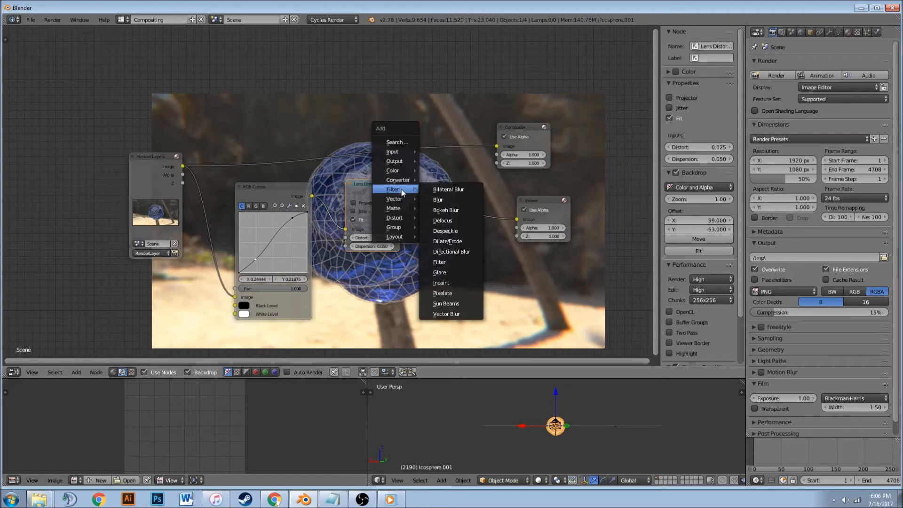
pyautogui.click(446, 208)
pyautogui.click(454, 207)
pyautogui.click(370, 185)
pyautogui.moveTo(283, 185); pyautogui.dragTo(245, 206)
pyautogui.moveTo(372, 184); pyautogui.dragTo(329, 195)
pyautogui.scroll(1, 459, 291)
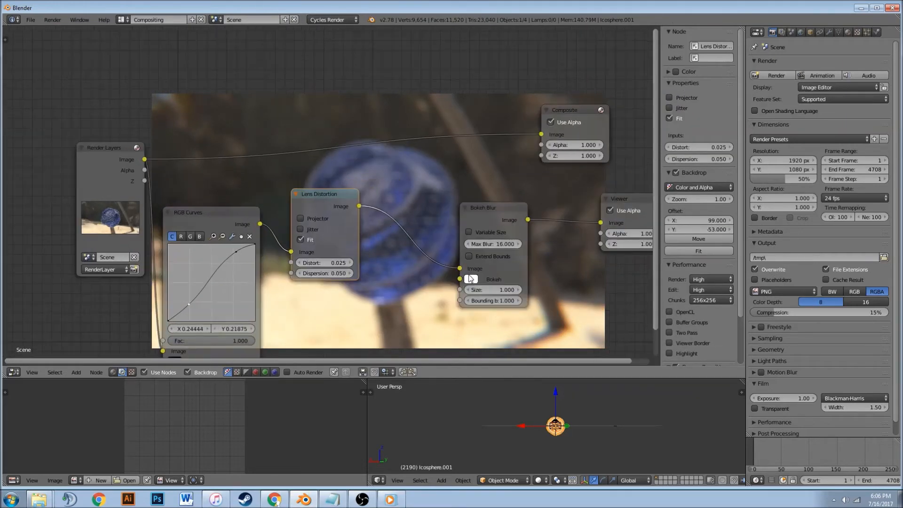
# - Try Max Blur values of 4 and 2 on the Bokeh Blur node
pyautogui.click(487, 245)
pyautogui.press('Return')
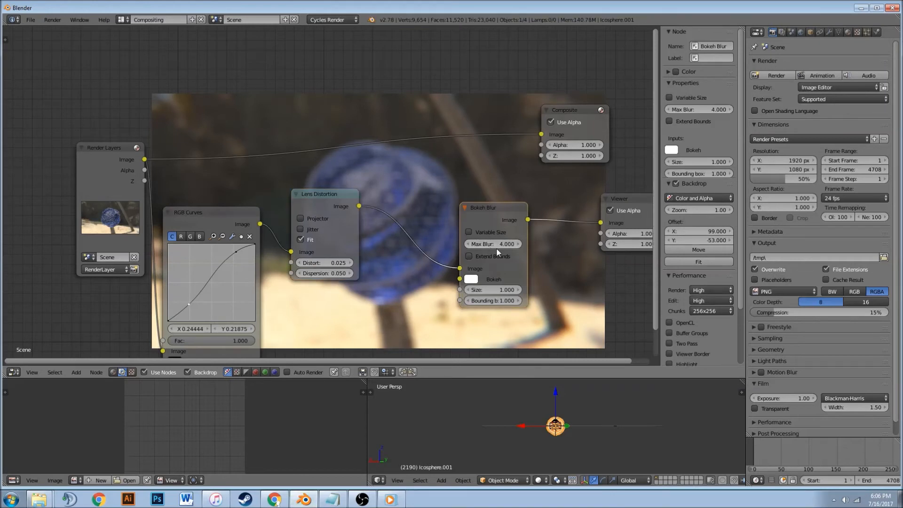
pyautogui.click(497, 245)
pyautogui.write('2')
pyautogui.press('Return')
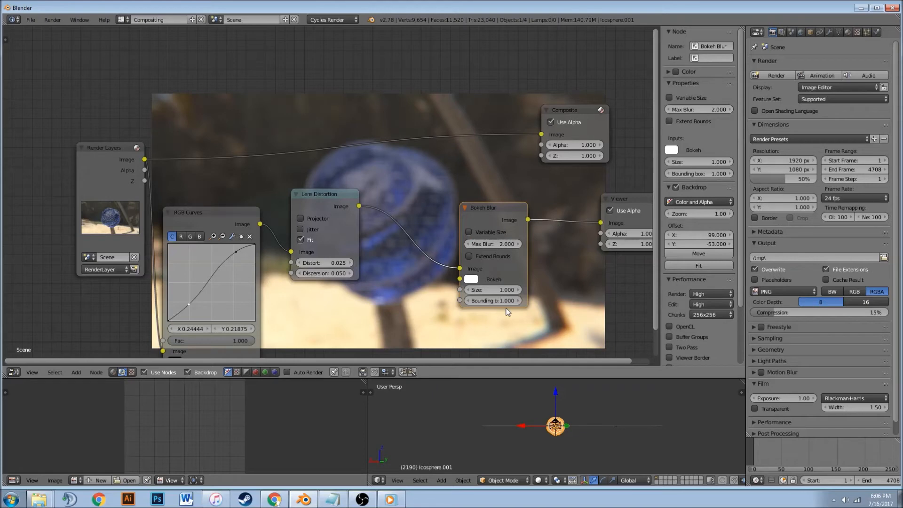
# - Try a Size of 0.2 on the Bokeh Blur node and examine the backdrop
pyautogui.click(484, 289)
pyautogui.write('0.2')
pyautogui.press('Return')
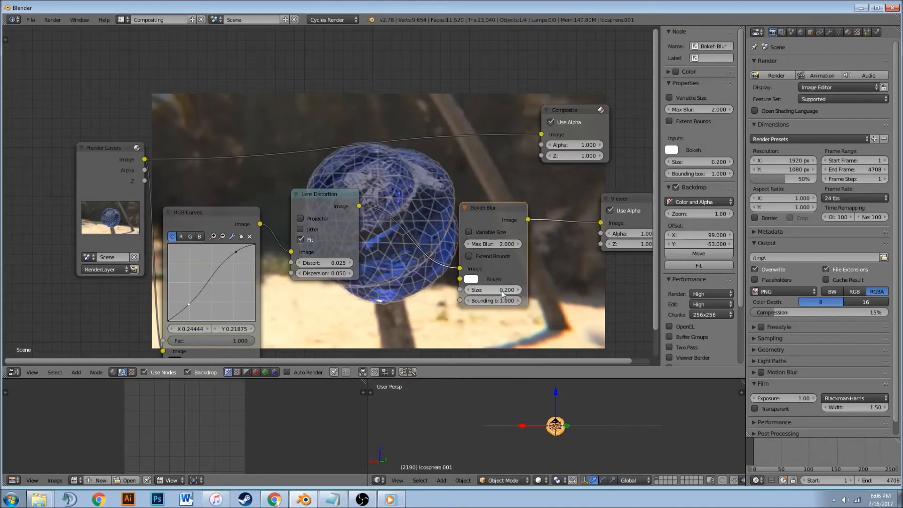
pyautogui.scroll(2, 369, 222)
pyautogui.scroll(-4, 376, 224)
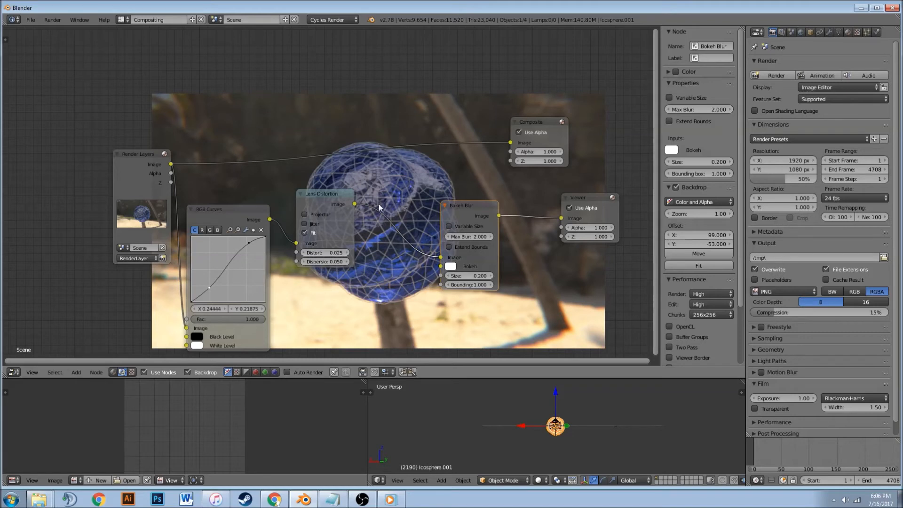
# - Readjust the Bokeh Blur node's Size, and delete the node while keeping Lens Distortion linked to the Viewer
pyautogui.write('0.58')
pyautogui.press('Return')
pyautogui.moveTo(463, 278); pyautogui.dragTo(483, 278)
pyautogui.hotkey('ctrl', 'x')
pyautogui.click(322, 193)
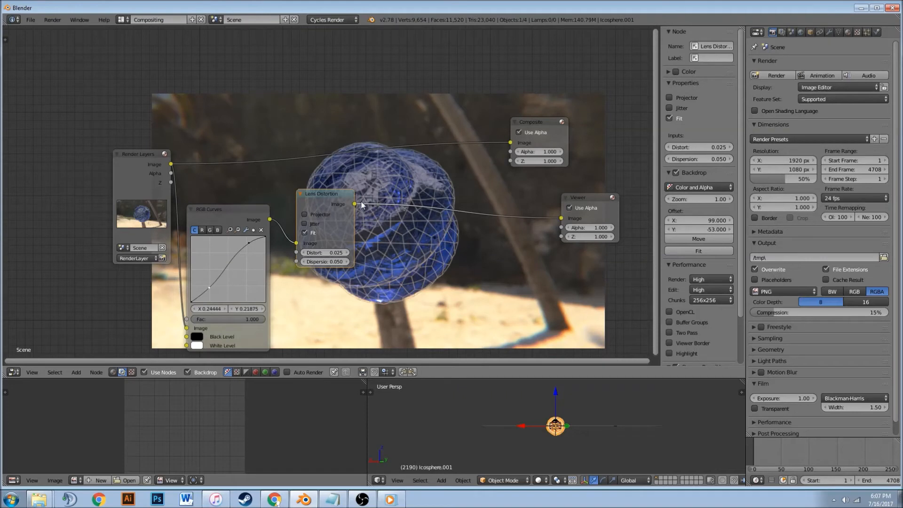
# - Link the Lens Distortion image output to the Composite node and spread the nodes out around the blob
pyautogui.moveTo(355, 204); pyautogui.dragTo(512, 144)
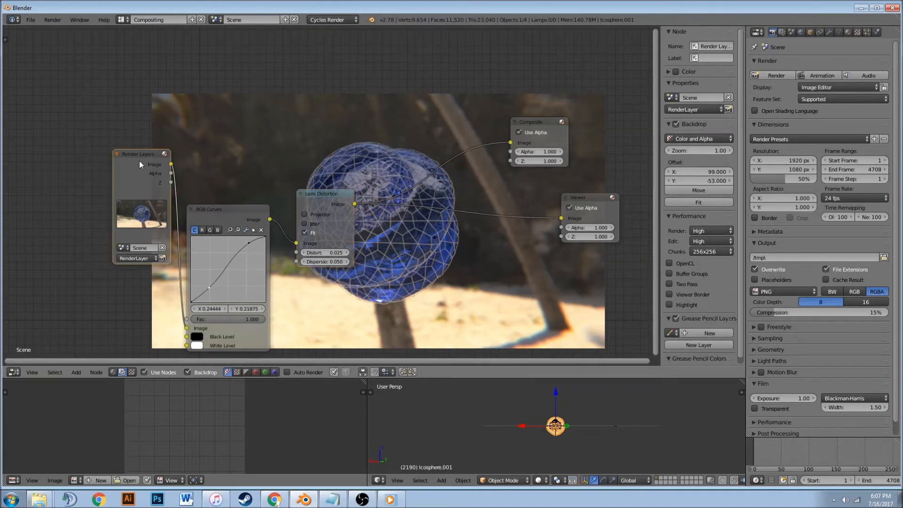
pyautogui.moveTo(139, 161); pyautogui.dragTo(80, 160)
pyautogui.moveTo(230, 205); pyautogui.dragTo(197, 175)
pyautogui.moveTo(329, 195); pyautogui.dragTo(273, 119)
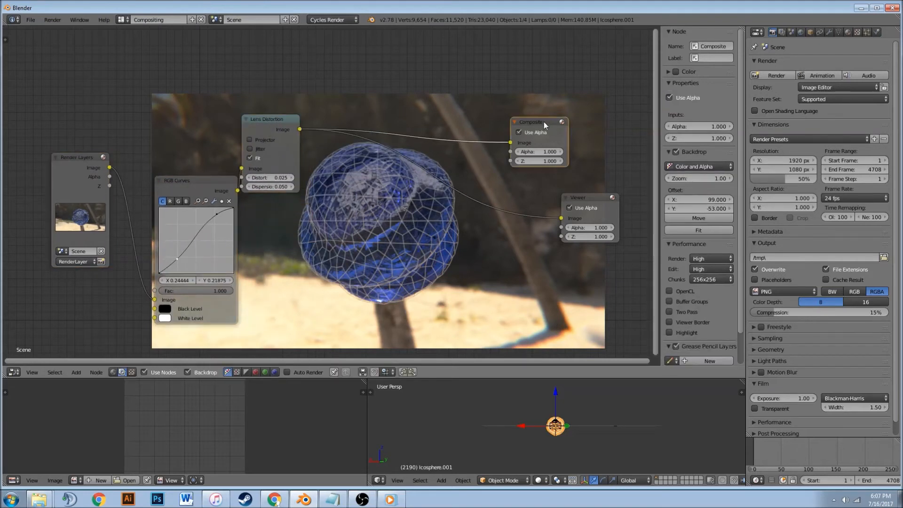
pyautogui.moveTo(548, 120); pyautogui.dragTo(596, 76)
pyautogui.moveTo(586, 196); pyautogui.dragTo(589, 163)
pyautogui.press('n')
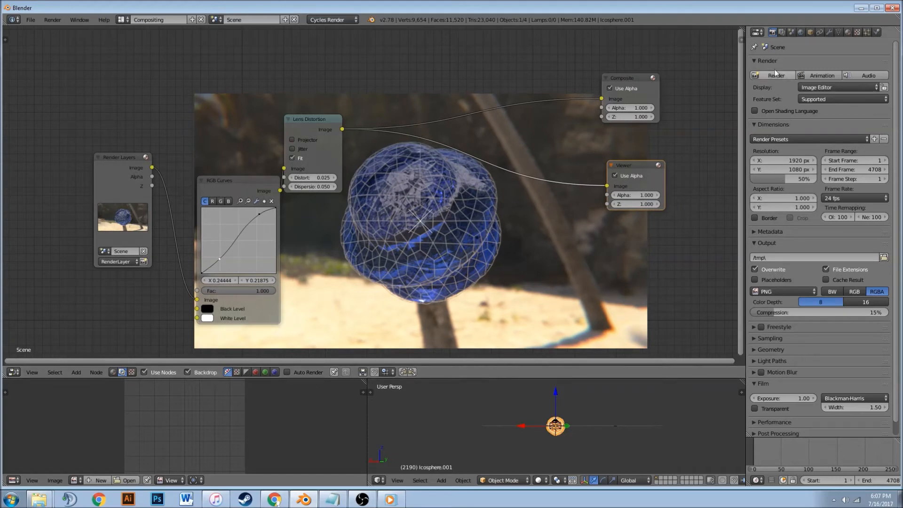
# - Return to the Default screen layout and set the render resolution scale to 100%
pyautogui.click(122, 20)
pyautogui.click(133, 34)
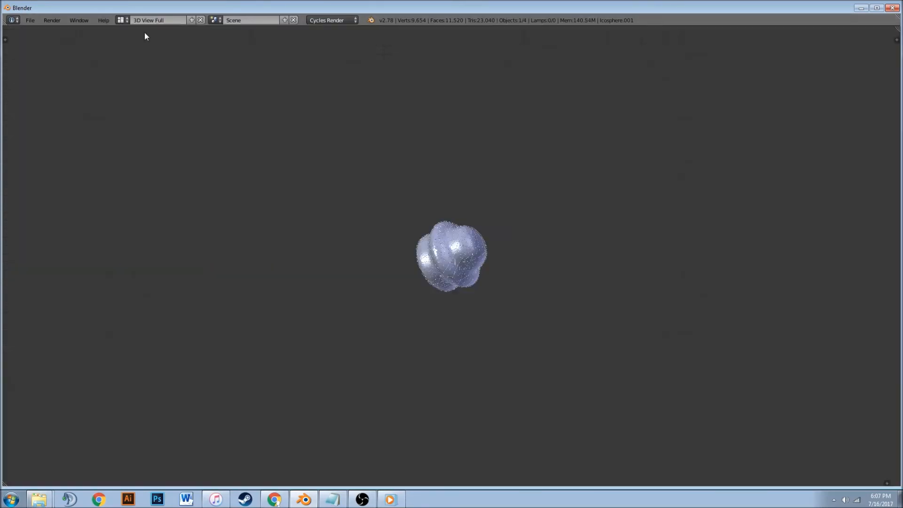
pyautogui.click(122, 19)
pyautogui.click(152, 63)
pyautogui.scroll(4, 603, 275)
pyautogui.scroll(-5, 621, 229)
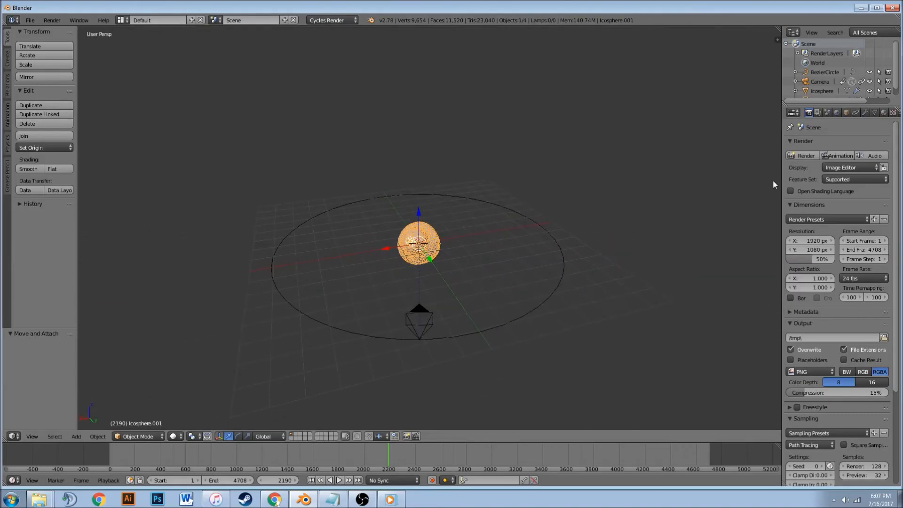
pyautogui.moveTo(817, 261); pyautogui.dragTo(835, 262)
# - Browse for the render output location and open the Audio Visualizer blob TUTORIAL folder inside Blender Files
pyautogui.scroll(-3, 824, 303)
pyautogui.scroll(-3, 824, 303)
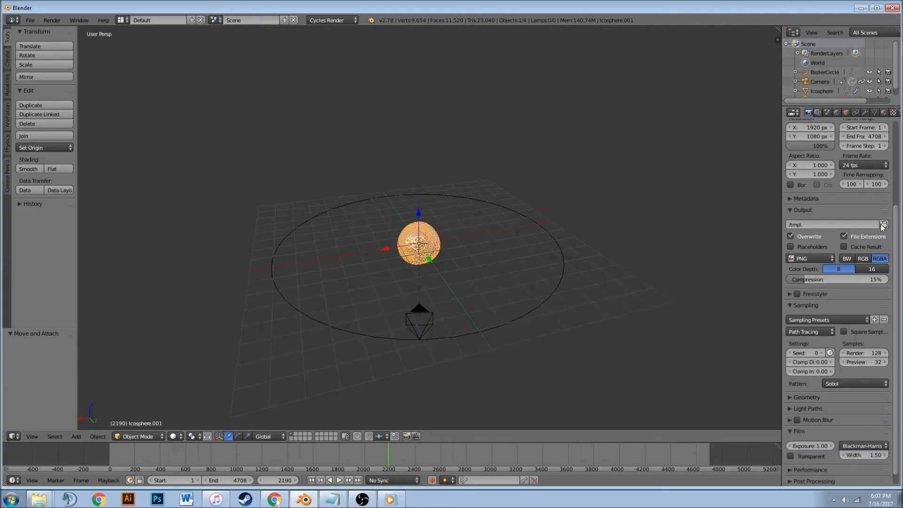
pyautogui.click(883, 225)
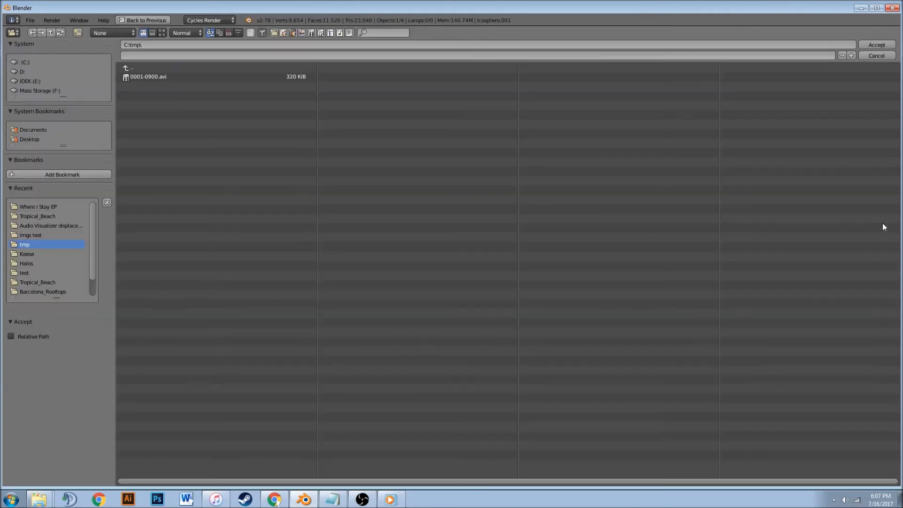
pyautogui.click(29, 216)
pyautogui.click(140, 70)
pyautogui.click(140, 69)
pyautogui.click(140, 69)
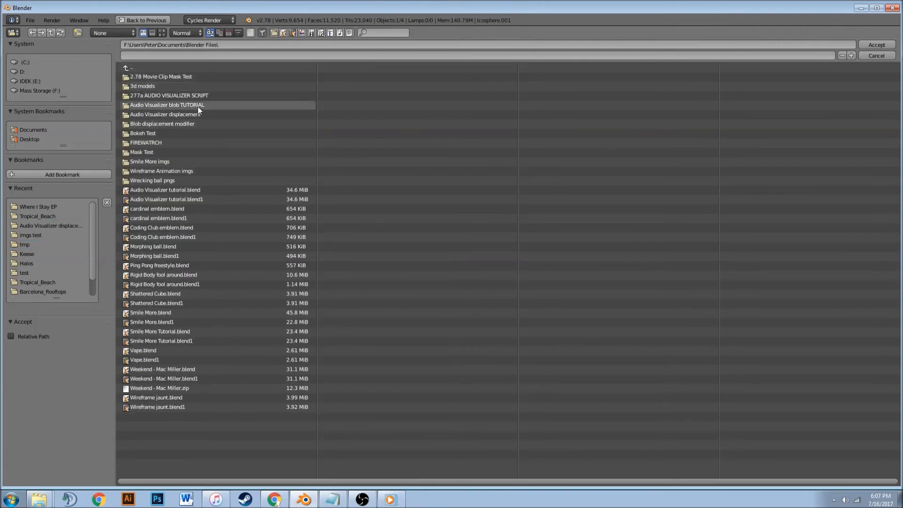
pyautogui.click(198, 107)
# - Create a new folder named imgs and accept it as the render output path
pyautogui.click(77, 32)
pyautogui.write('imgs')
pyautogui.press('Return')
pyautogui.click(141, 77)
pyautogui.click(876, 46)
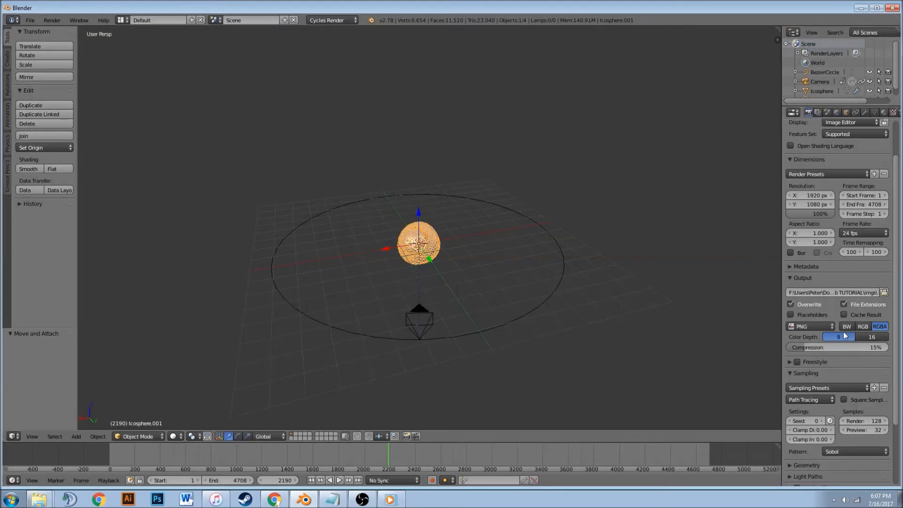
# - Start a test render of the current frame and leave the render view
pyautogui.scroll(2, 822, 391)
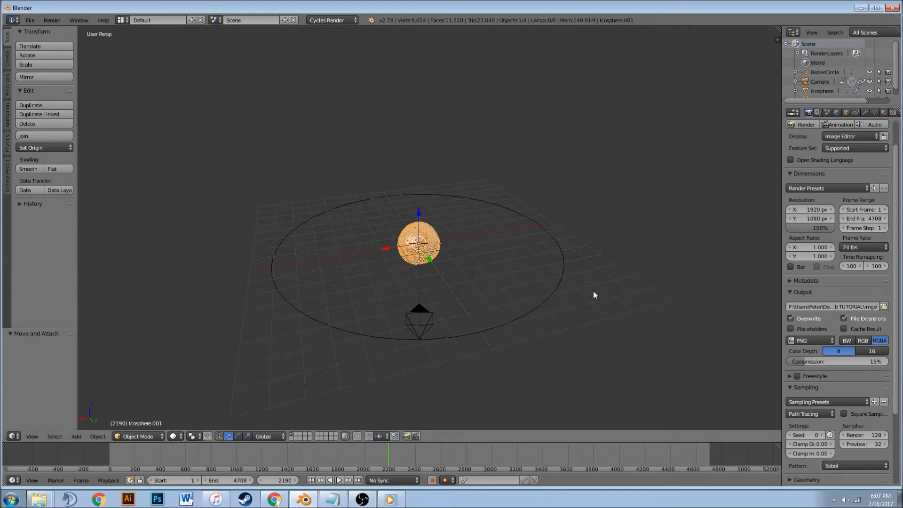
pyautogui.moveTo(599, 254)
pyautogui.mouseDown(button='middle')
pyautogui.moveTo(541, 303)
pyautogui.moveTo(591, 264)
pyautogui.mouseUp(button='middle')
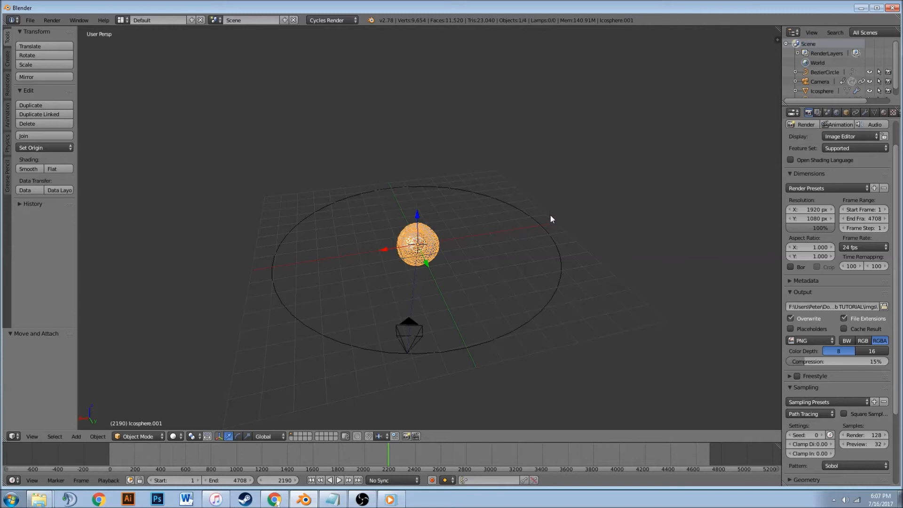
pyautogui.press('F12')
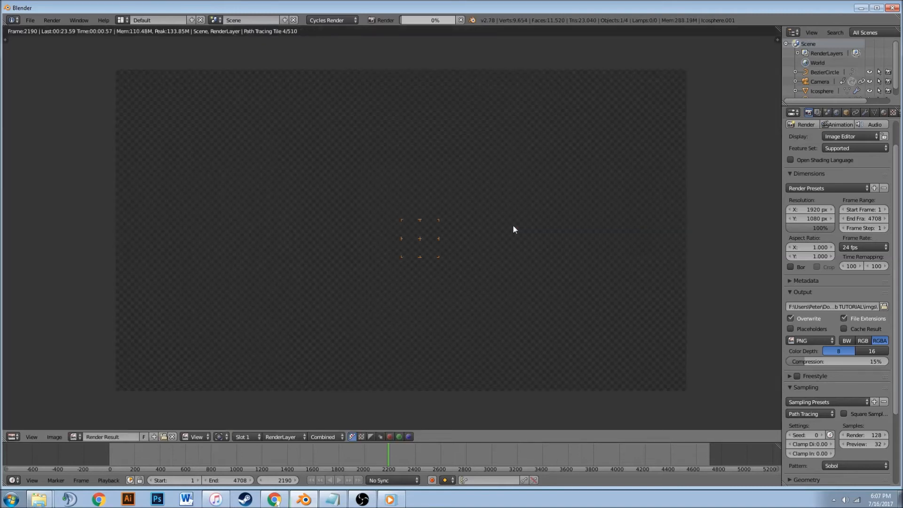
pyautogui.press('Escape')
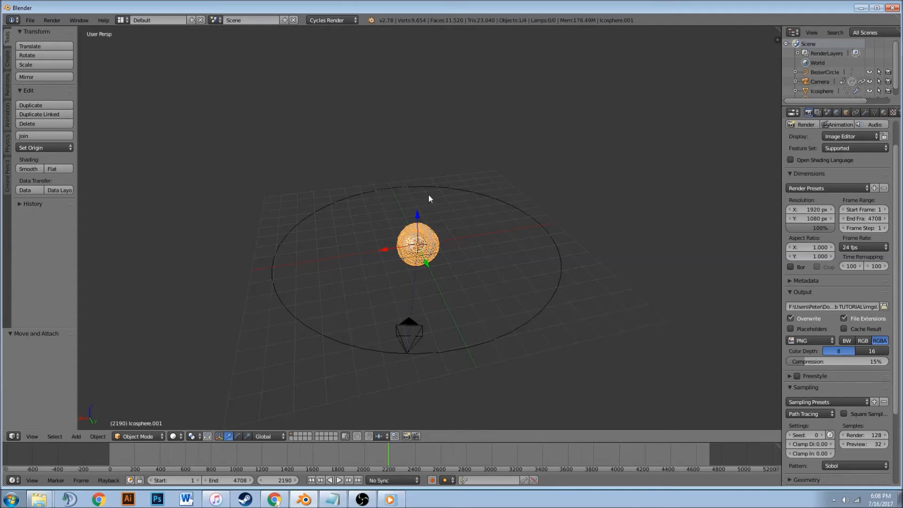
# - Set the Cycles render samples to 256
pyautogui.scroll(-5, 857, 375)
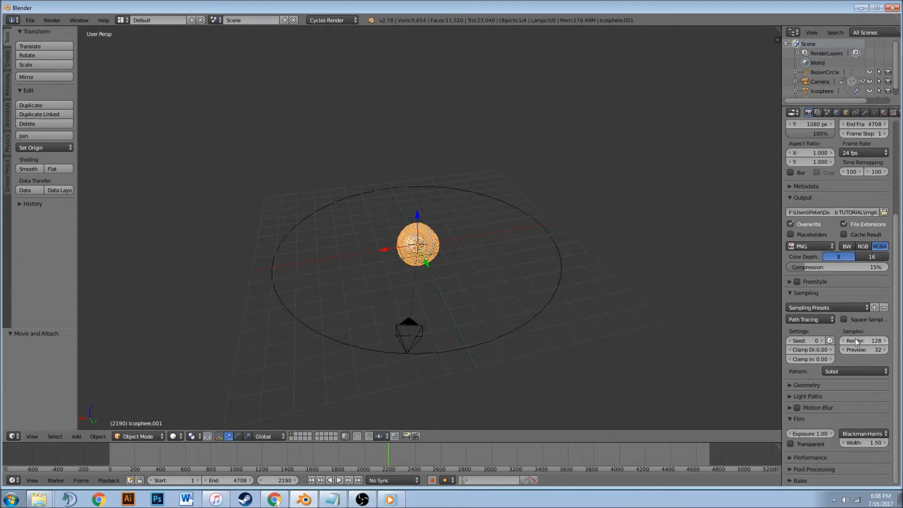
pyautogui.click(859, 341)
pyautogui.write('256')
pyautogui.press('Return')
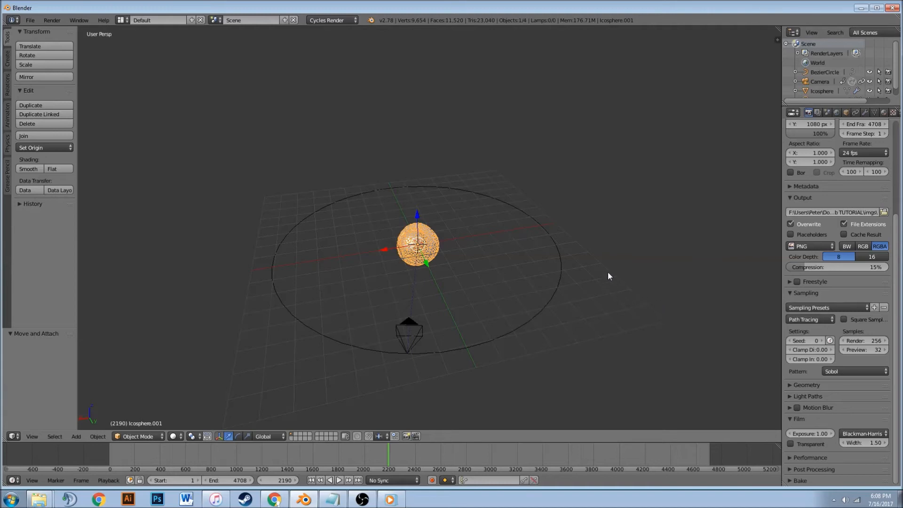
# - Review the scene and the render's dimensions, output and sampling settings
pyautogui.moveTo(614, 244); pyautogui.dragTo(609, 257, button='middle')
pyautogui.scroll(5, 823, 250)
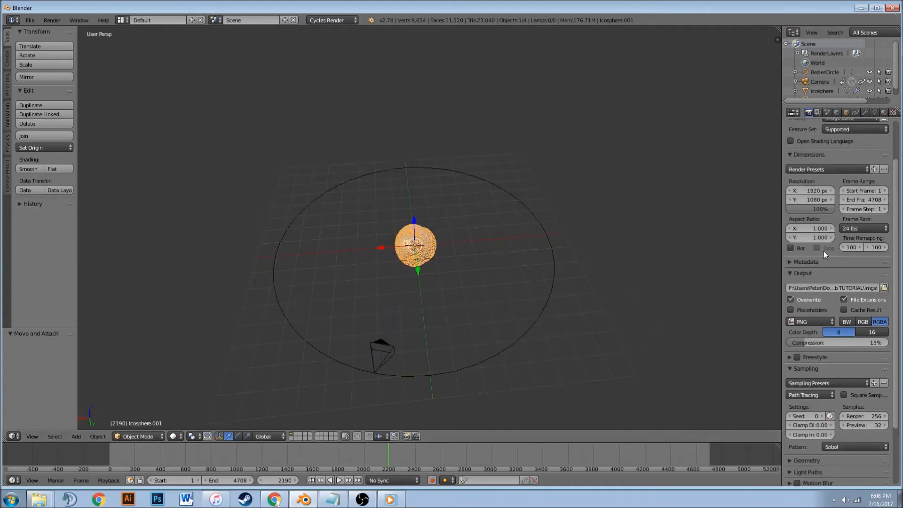
pyautogui.scroll(-6, 815, 247)
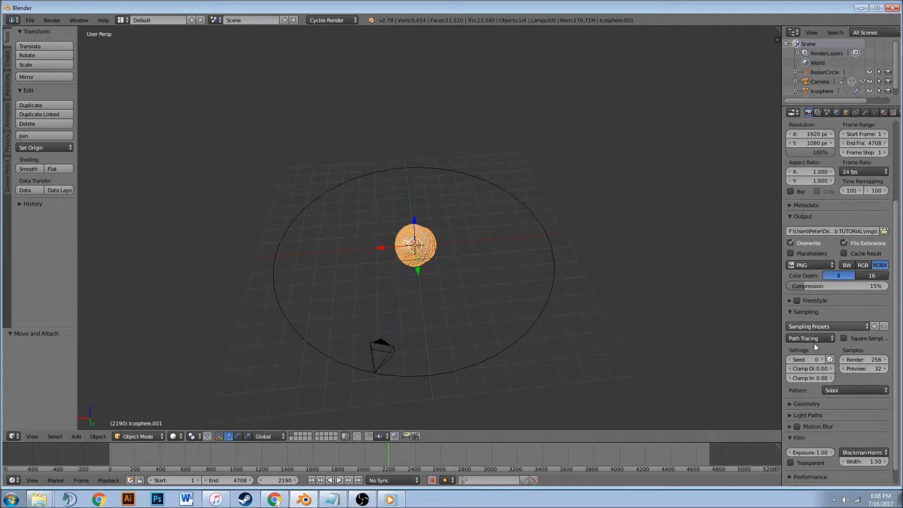
pyautogui.scroll(4, 586, 335)
pyautogui.moveTo(585, 333); pyautogui.dragTo(578, 312, button='middle')
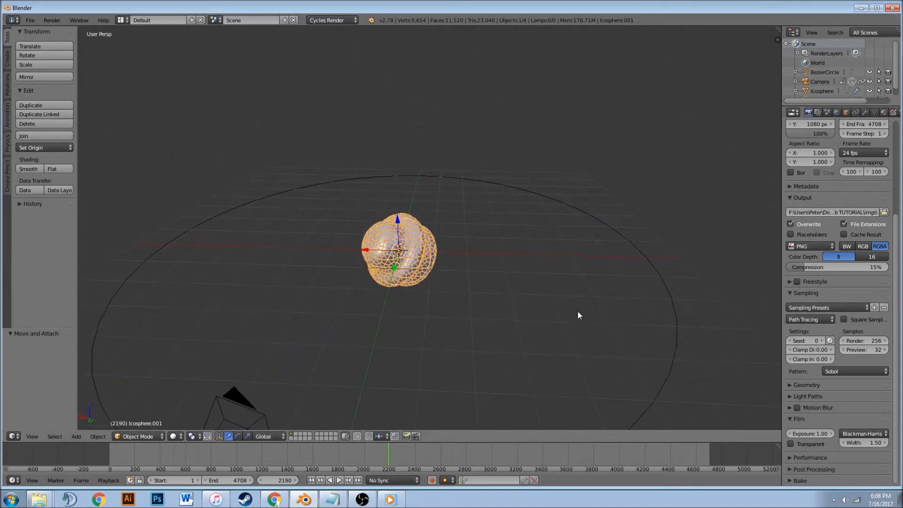
pyautogui.scroll(-3, 578, 313)
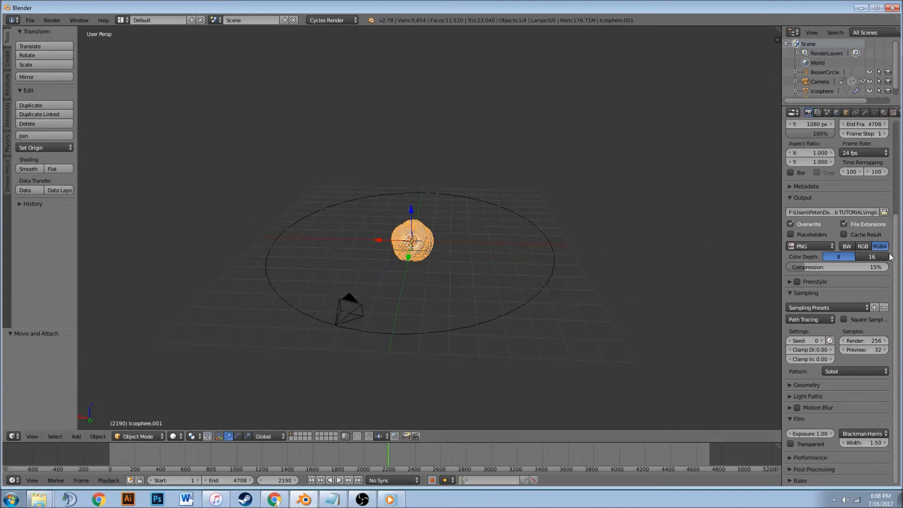
# - Render the full animation, frames 1 to 4708, as PNG images into the imgs folder
pyautogui.scroll(5, 859, 252)
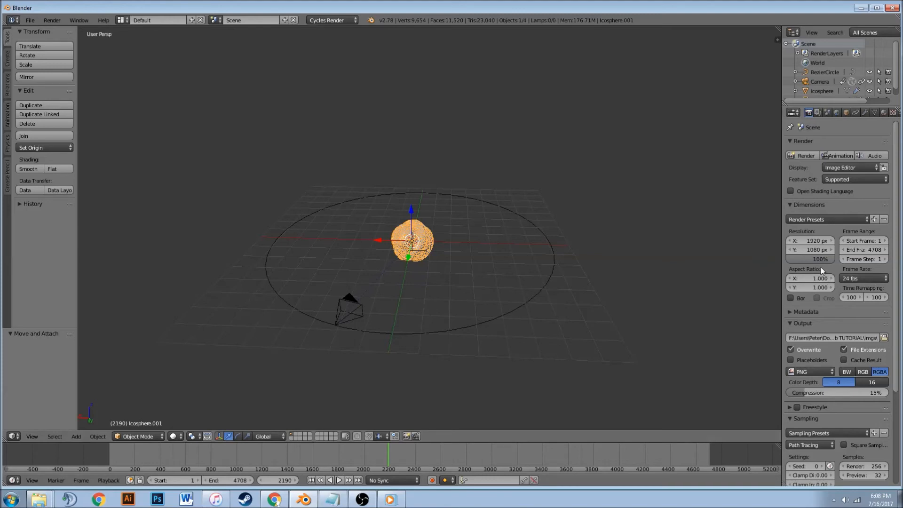
pyautogui.moveTo(582, 194)
pyautogui.mouseDown(button='middle')
pyautogui.moveTo(495, 224)
pyautogui.moveTo(458, 152)
pyautogui.moveTo(545, 172)
pyautogui.moveTo(584, 199)
pyautogui.mouseUp(button='middle')
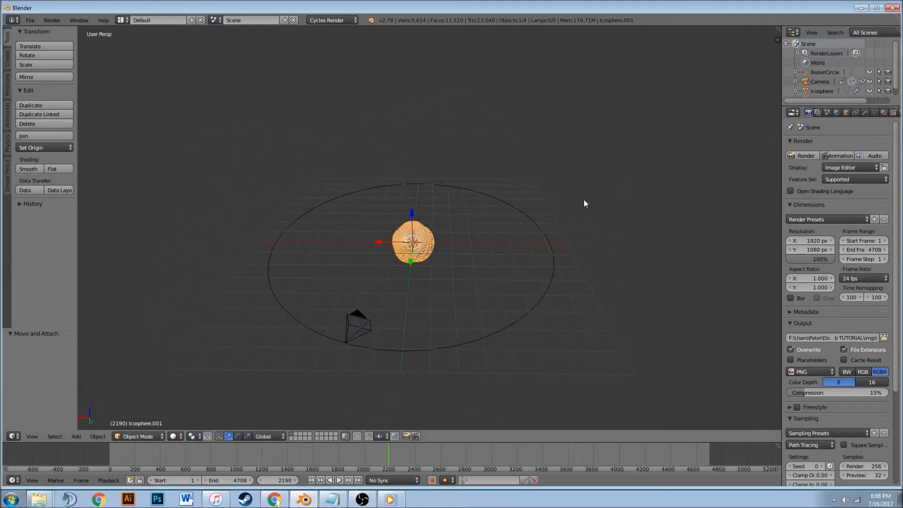
pyautogui.click(839, 155)
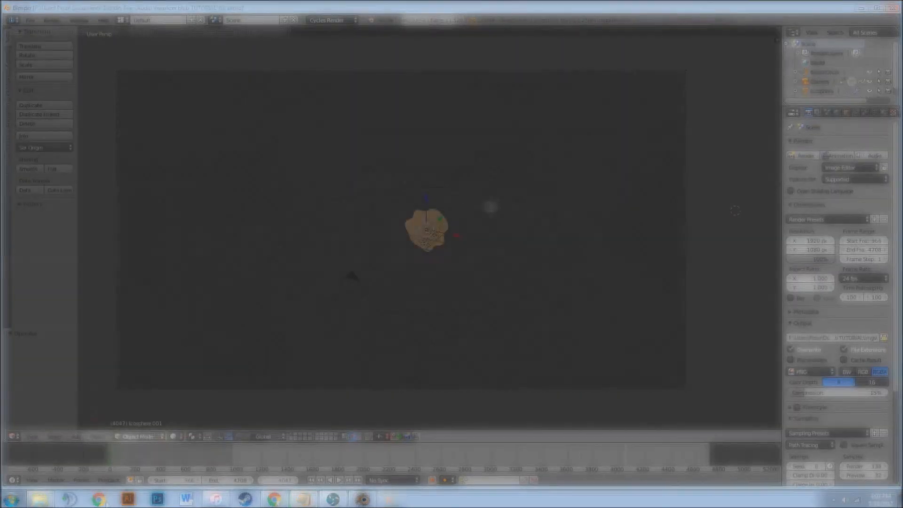
# - Switch to Windows Explorer to examine the rendered PNG frames in the imgs folder
pyautogui.click(41, 499)
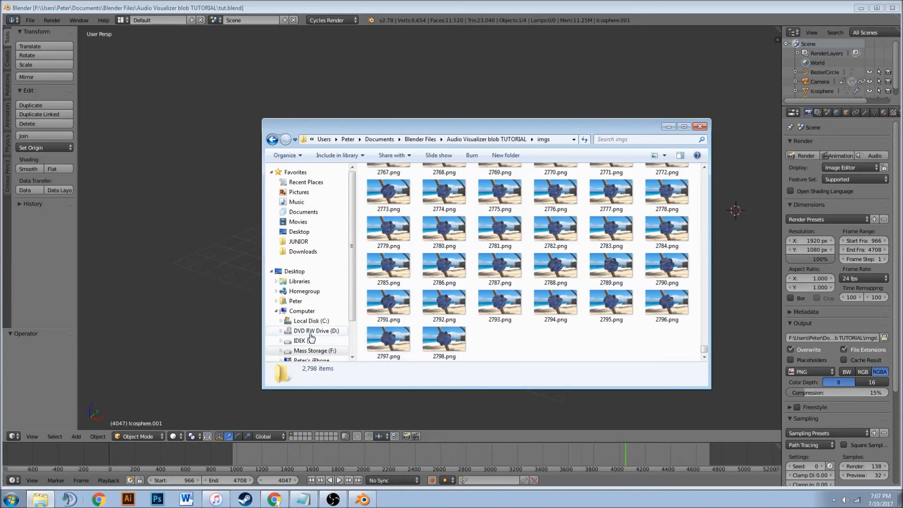
# - Switch back to Blender and inspect the icosphere, camera and circular path in the 3D scene
pyautogui.moveTo(376, 130); pyautogui.dragTo(383, 104)
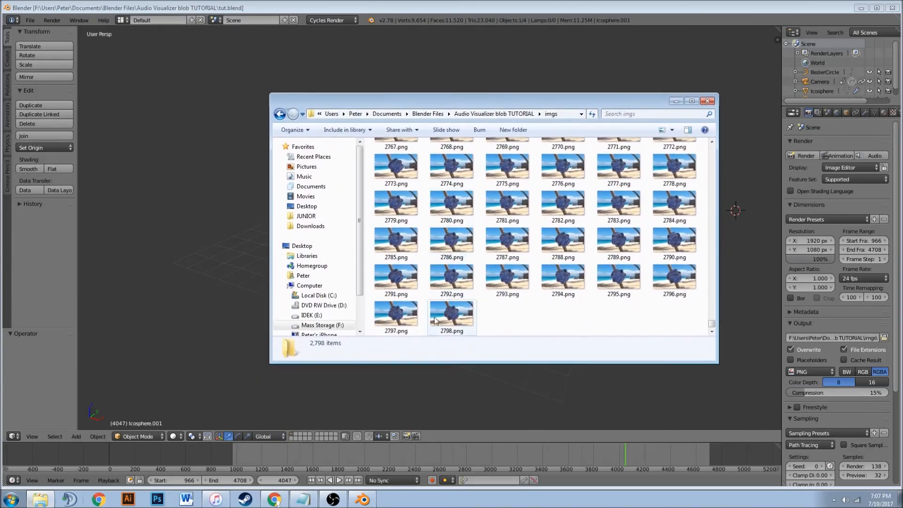
pyautogui.click(243, 328)
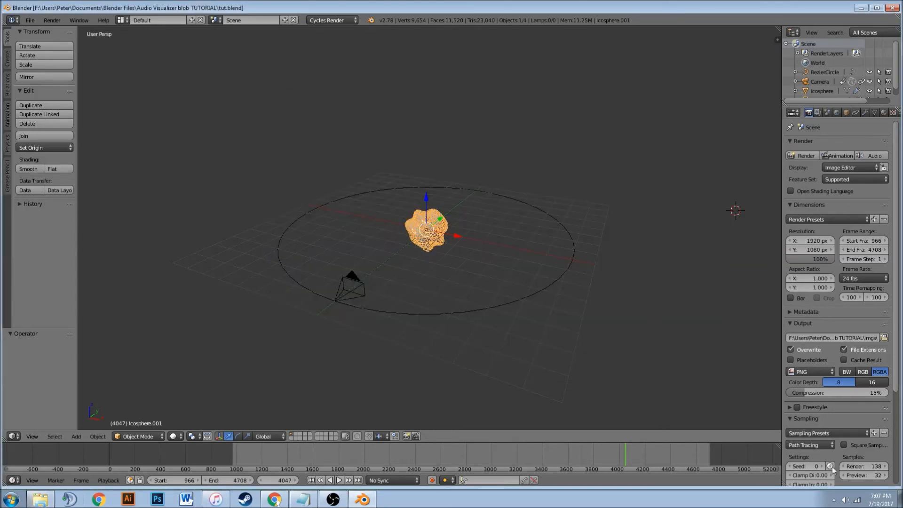
pyautogui.moveTo(443, 295); pyautogui.dragTo(459, 268, button='middle')
pyautogui.scroll(3, 491, 265)
pyautogui.scroll(-3, 496, 264)
pyautogui.moveTo(556, 270); pyautogui.dragTo(537, 253, button='middle')
pyautogui.moveTo(617, 256); pyautogui.dragTo(502, 234, button='middle')
pyautogui.scroll(-3, 501, 233)
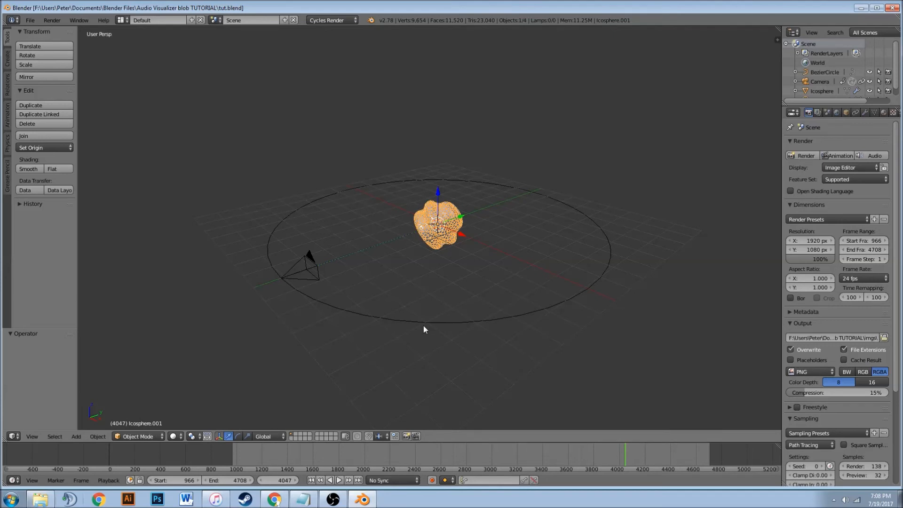
# - Save over the existing tut.blend file and start a new file with the default startup scene
pyautogui.hotkey('ctrl', 's')
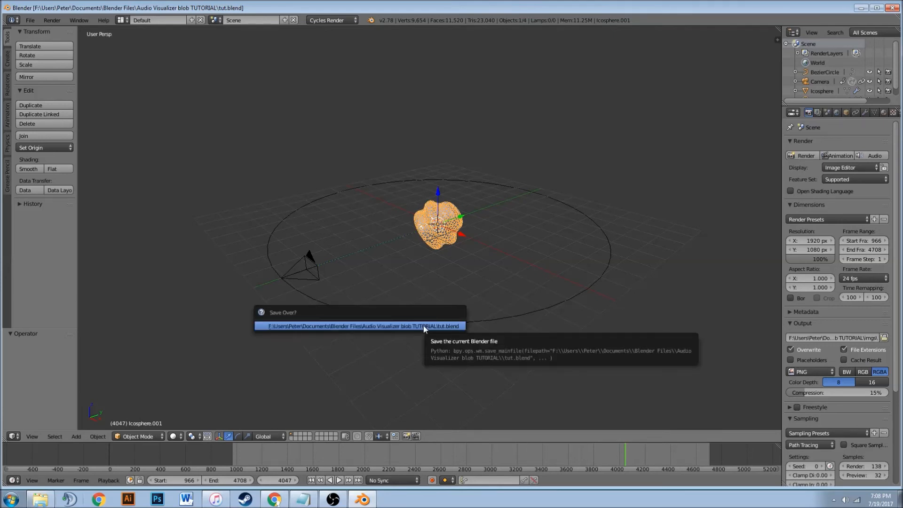
pyautogui.click(423, 325)
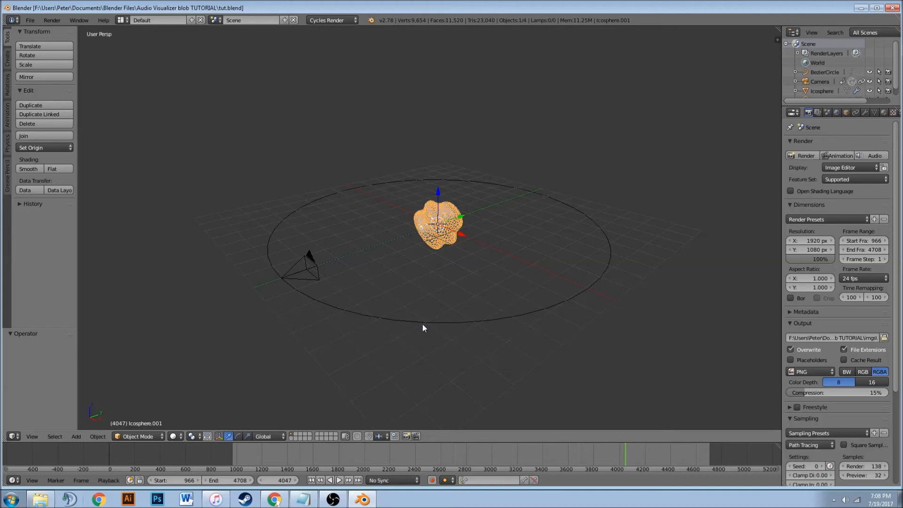
pyautogui.hotkey('ctrl', 'n')
pyautogui.click(422, 324)
pyautogui.moveTo(199, 368); pyautogui.dragTo(235, 354, button='middle')
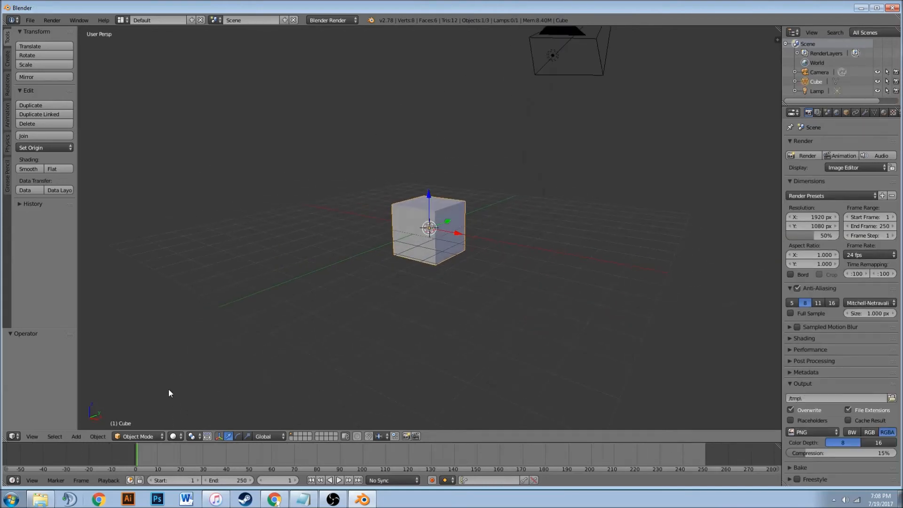
pyautogui.moveTo(280, 323); pyautogui.dragTo(100, 400, button='middle')
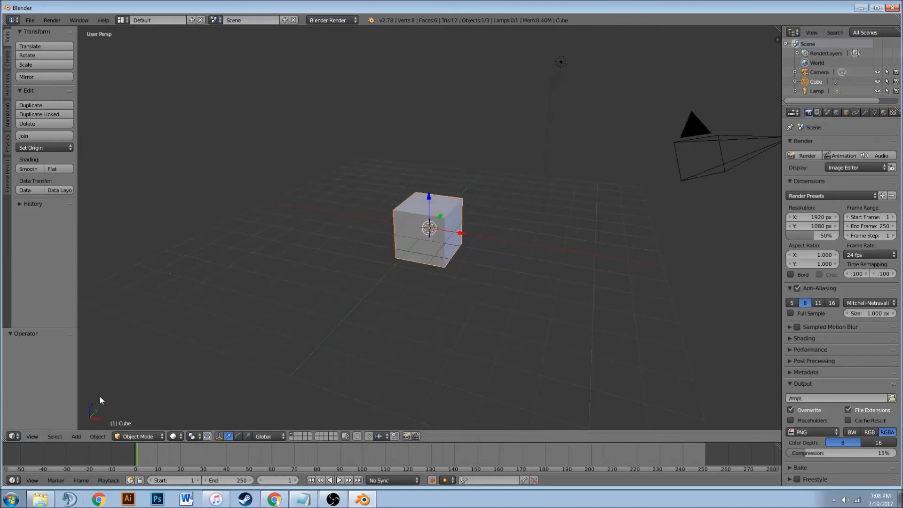
# - Change the main 3D view area to the Video Sequence Editor
pyautogui.click(13, 437)
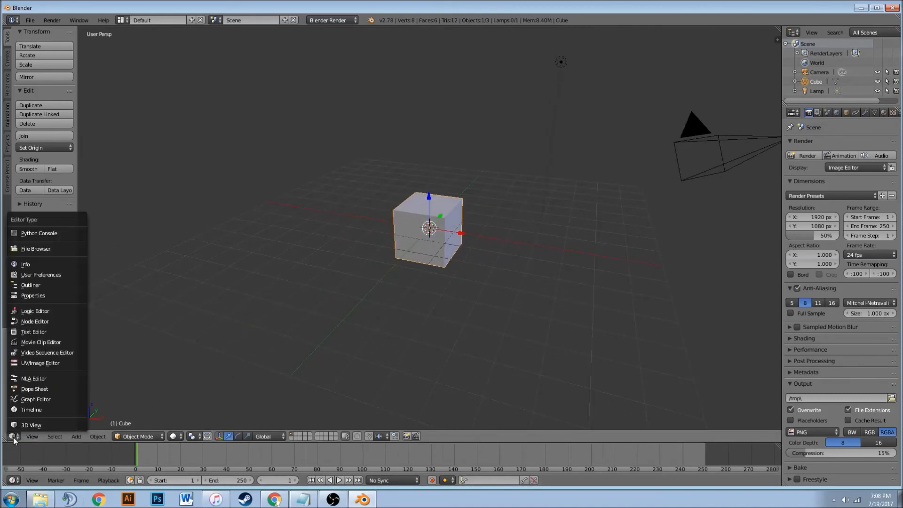
pyautogui.click(61, 351)
pyautogui.press('Home')
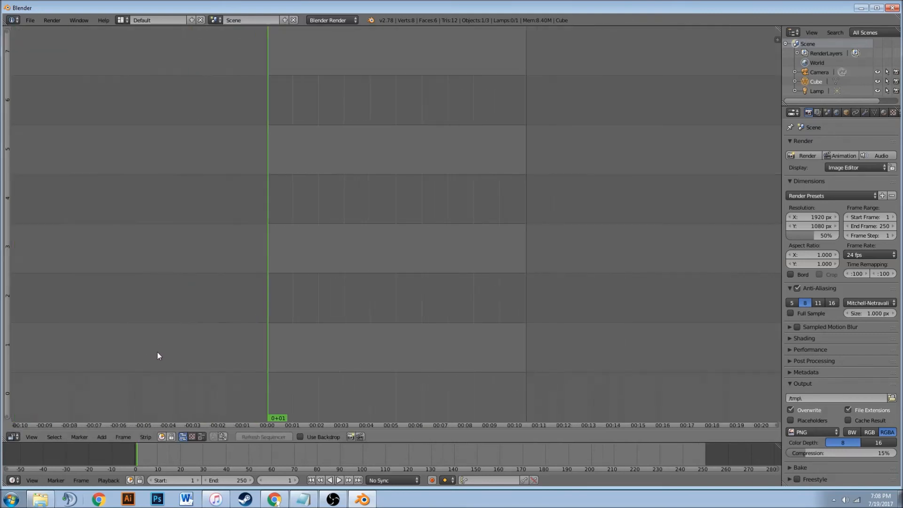
# - Add all the rendered PNG frames from the imgs folder as one image strip starting at frame 1
pyautogui.click(101, 437)
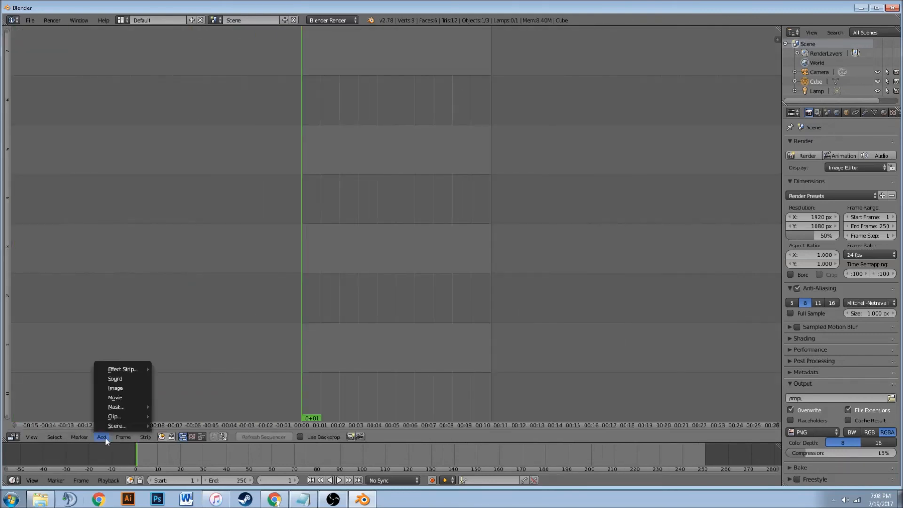
pyautogui.click(130, 384)
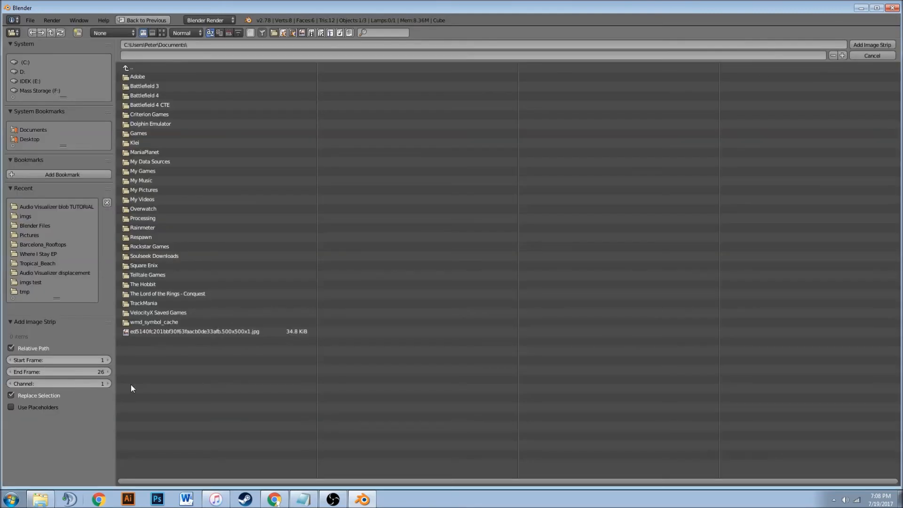
pyautogui.click(26, 217)
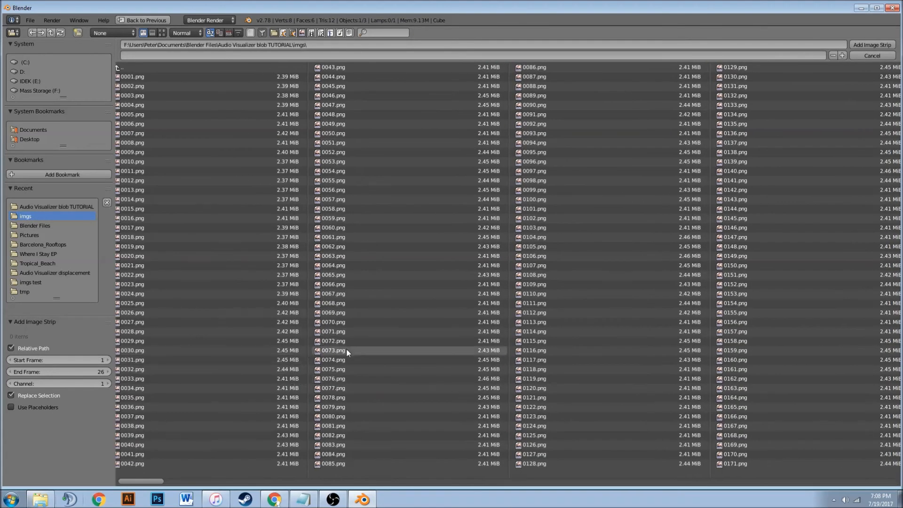
pyautogui.press('a')
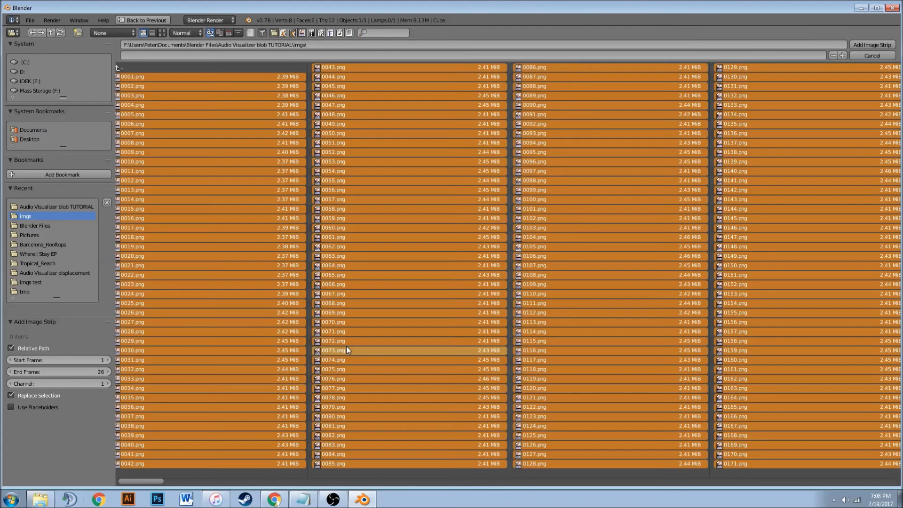
pyautogui.click(873, 45)
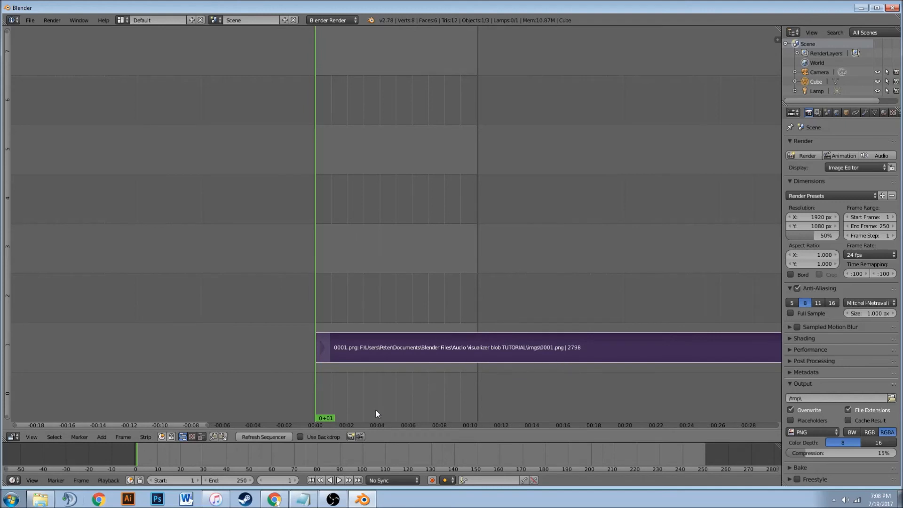
# - Set the scene's end frame to 818
pyautogui.click(225, 480)
pyautogui.write('818')
pyautogui.press('Return')
pyautogui.scroll(-12, 386, 378)
pyautogui.moveTo(599, 339); pyautogui.dragTo(444, 339, button='middle')
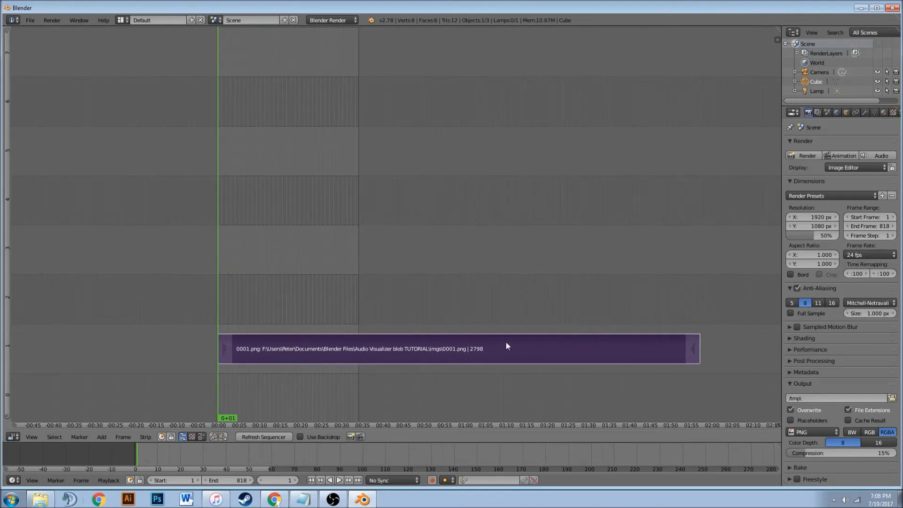
# - Set the scene's end frame to 2798 to match the length of the image strip
pyautogui.click(228, 480)
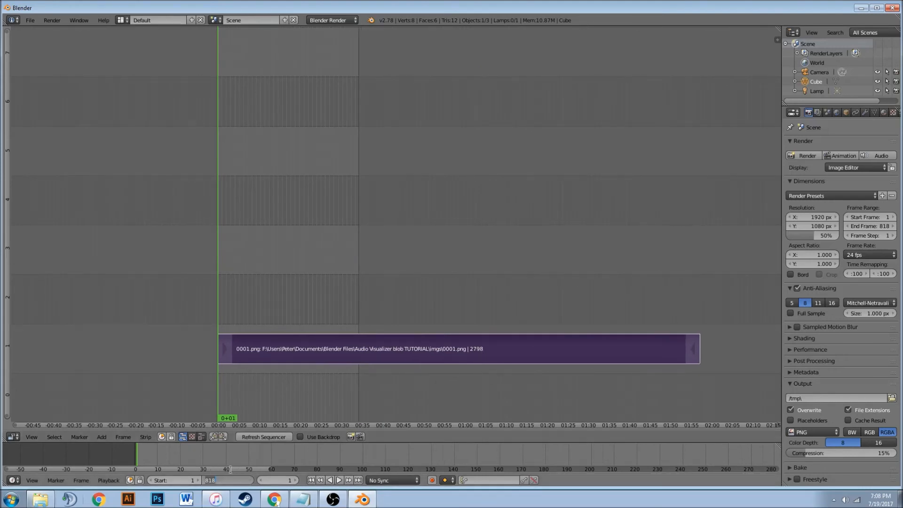
pyautogui.write('2798')
pyautogui.press('Return')
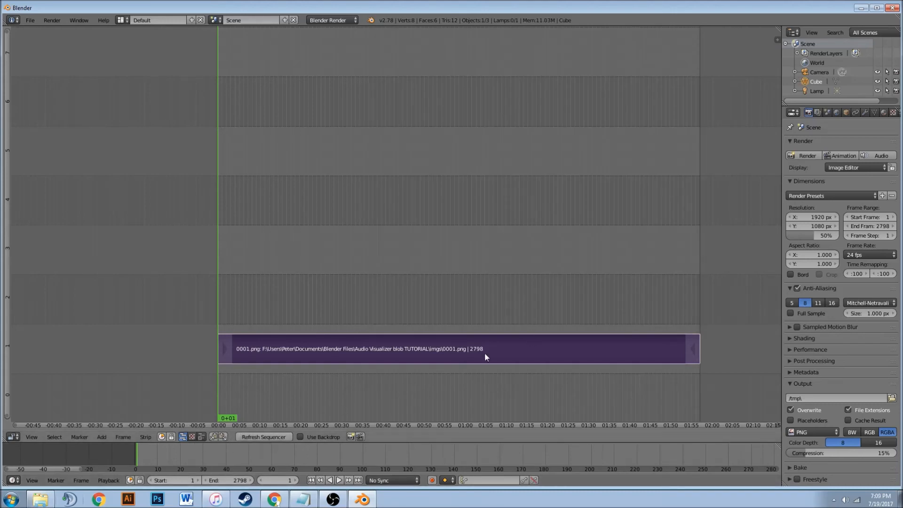
# - Add the sound strip "where i stay finished unmastered (1).m4a" from the Where I Stay EP folder at frame 1
pyautogui.click(101, 437)
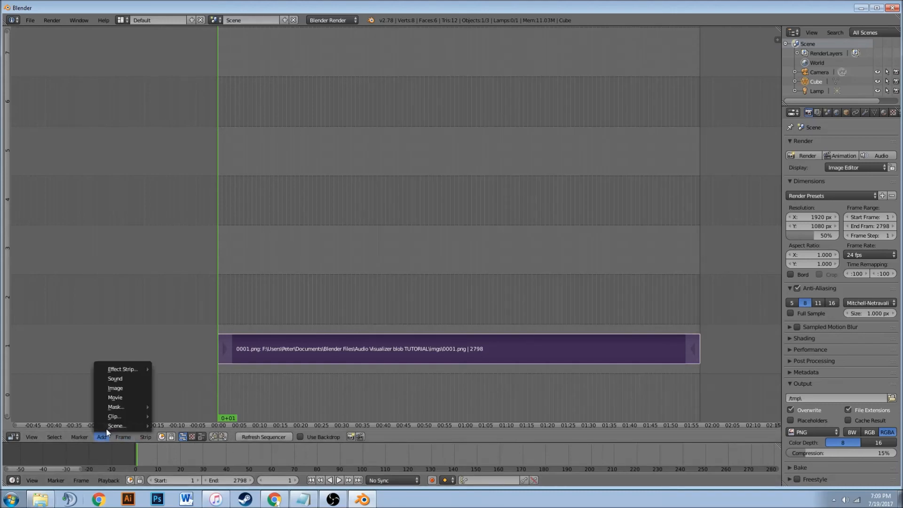
pyautogui.click(131, 379)
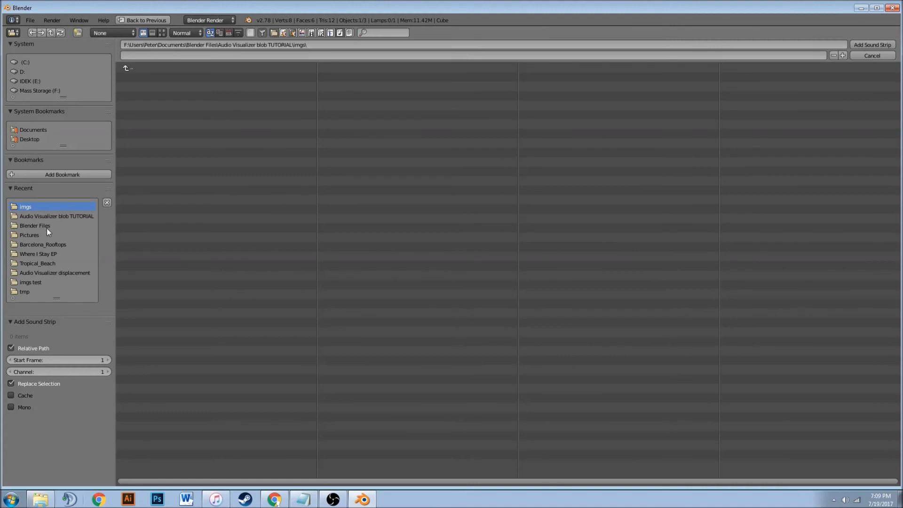
pyautogui.click(42, 253)
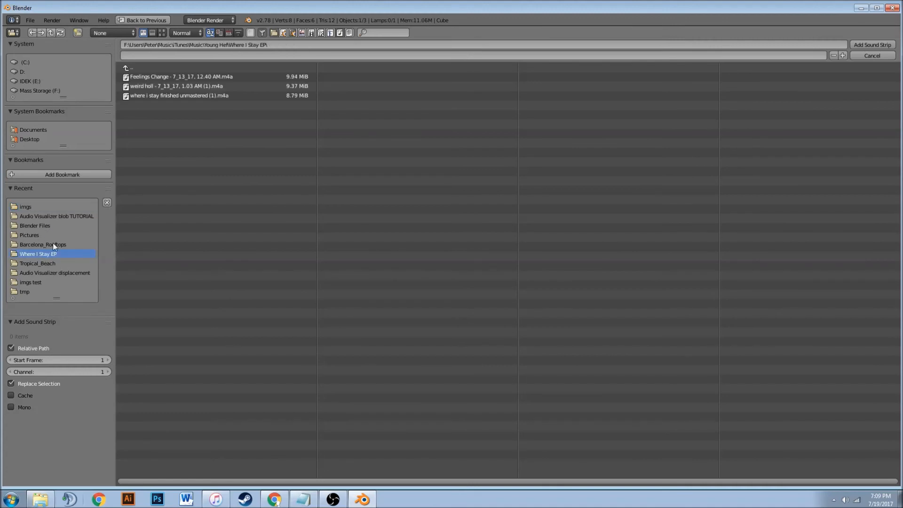
pyautogui.click(223, 96)
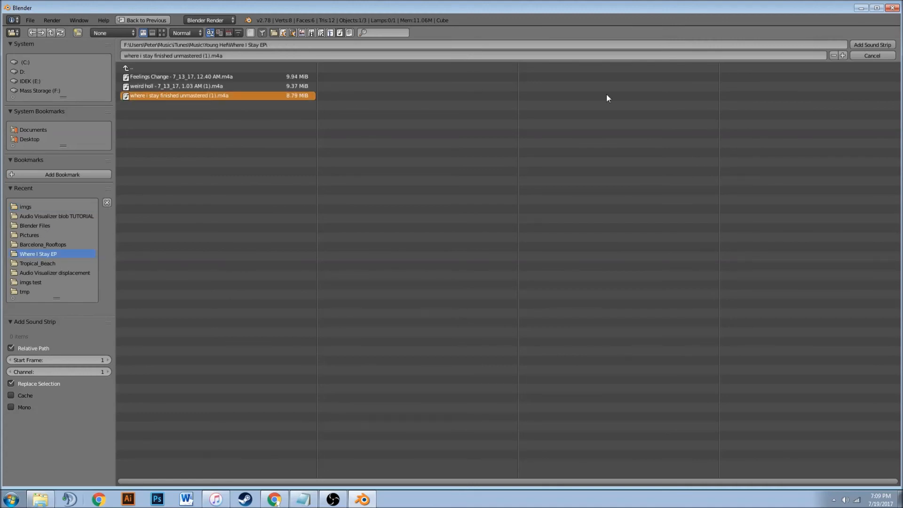
pyautogui.click(859, 44)
pyautogui.scroll(-4, 605, 325)
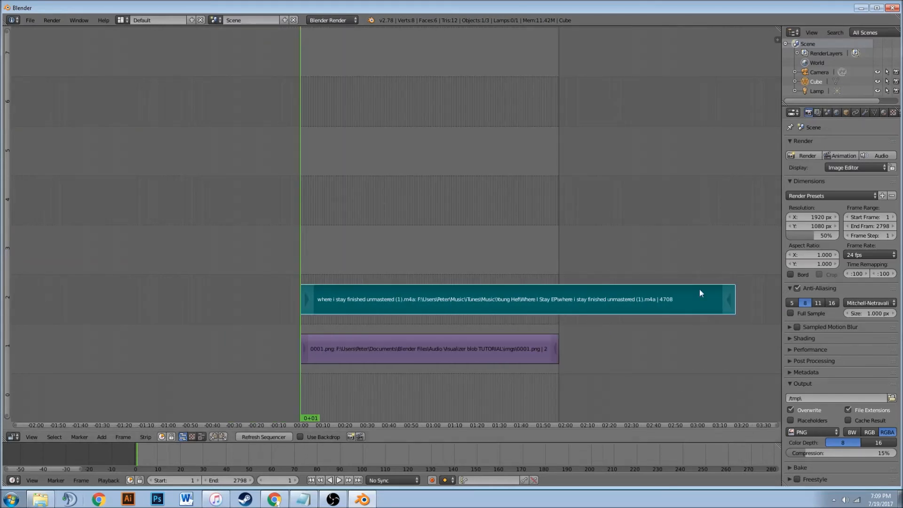
pyautogui.scroll(2, 658, 289)
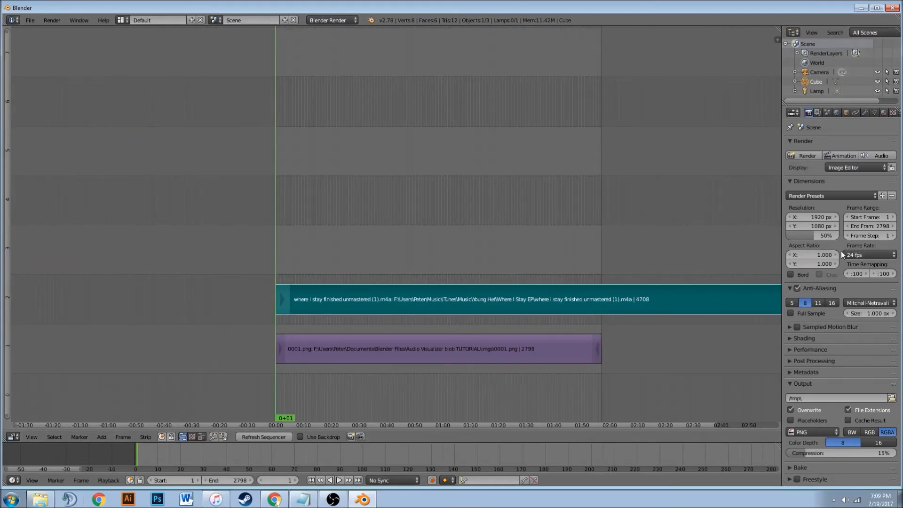
# - Set the render frame rate to 23.98 fps and the resolution scale to 100%
pyautogui.click(865, 254)
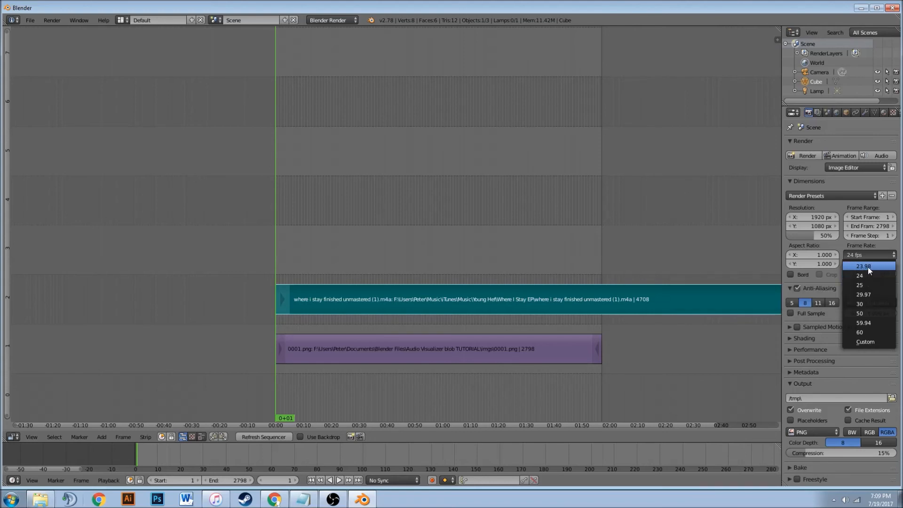
pyautogui.click(861, 267)
pyautogui.moveTo(814, 236); pyautogui.dragTo(845, 236)
pyautogui.scroll(-3, 674, 252)
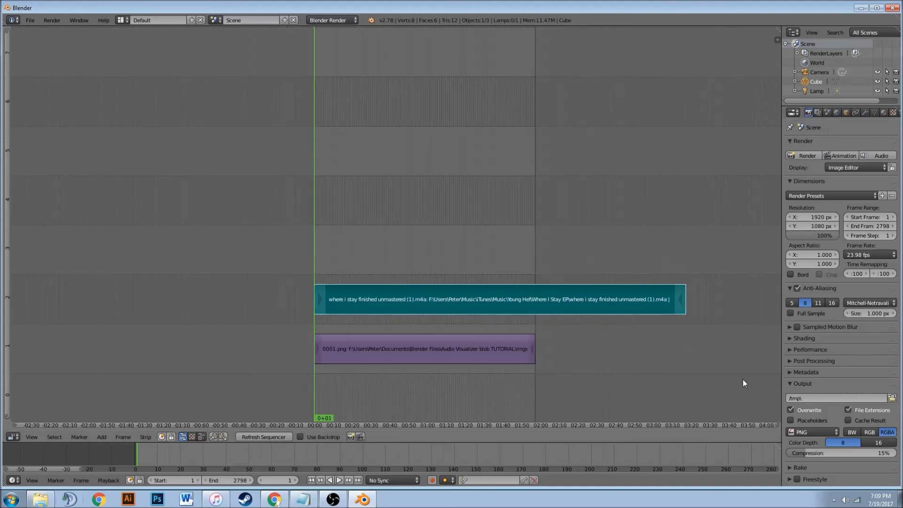
pyautogui.scroll(3, 611, 332)
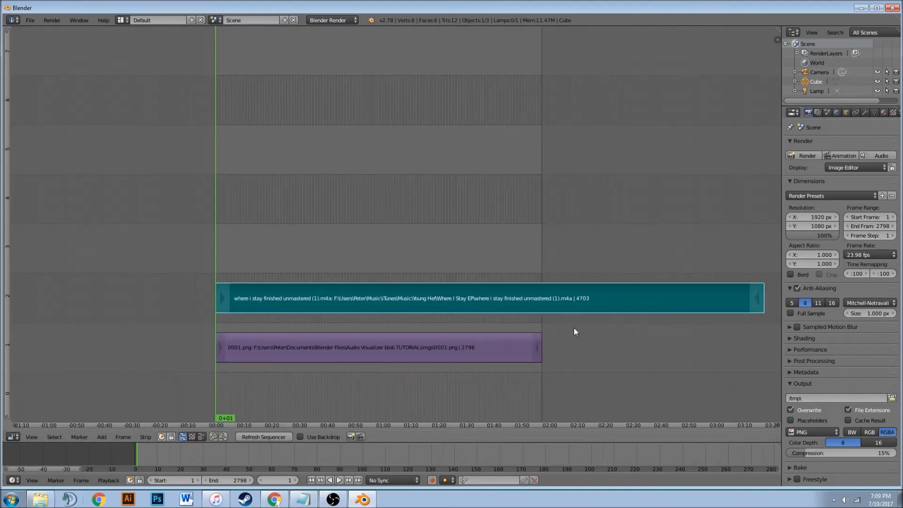
pyautogui.scroll(2, 574, 331)
pyautogui.moveTo(659, 332); pyautogui.dragTo(541, 334, button='middle')
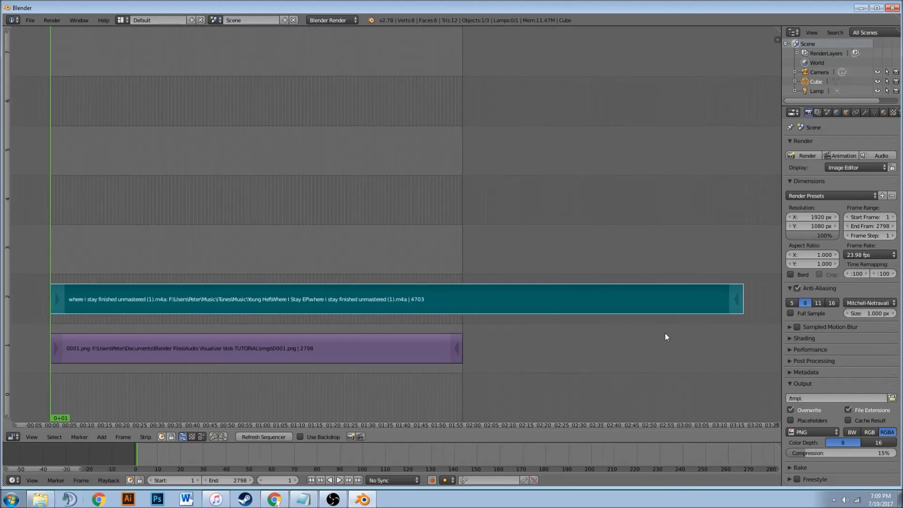
# - Set the render output location to the Audio Visualizer blob TUTORIAL folder
pyautogui.click(891, 398)
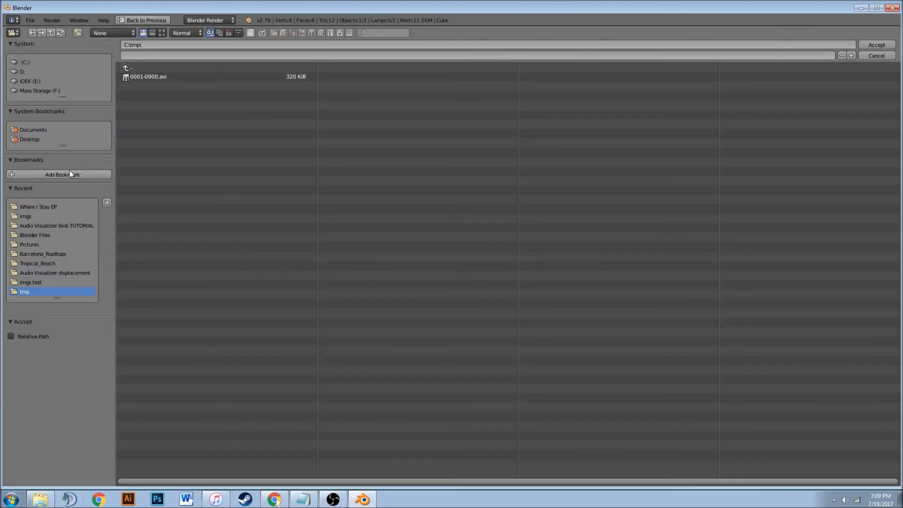
pyautogui.click(25, 216)
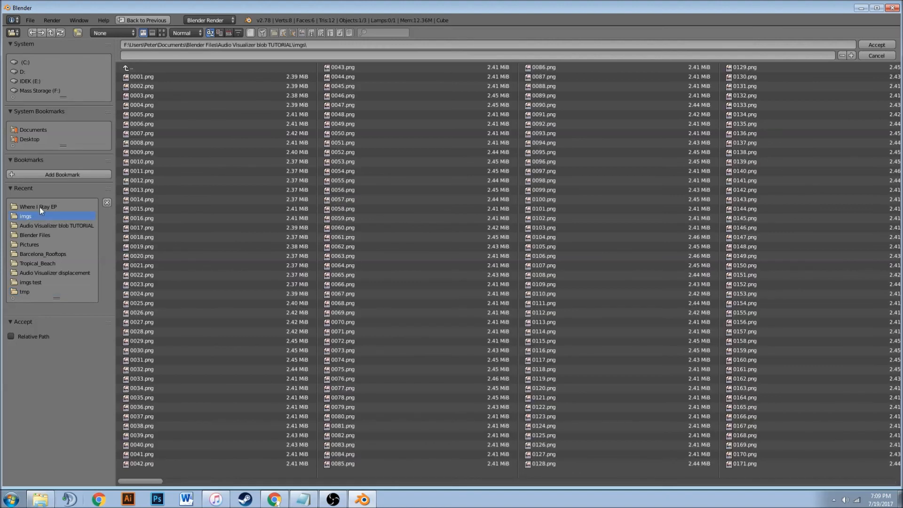
pyautogui.click(199, 66)
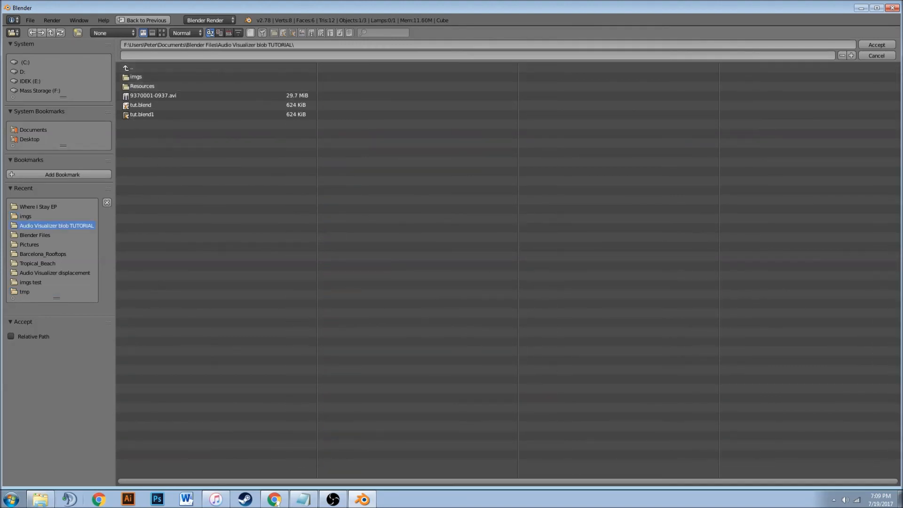
pyautogui.click(870, 44)
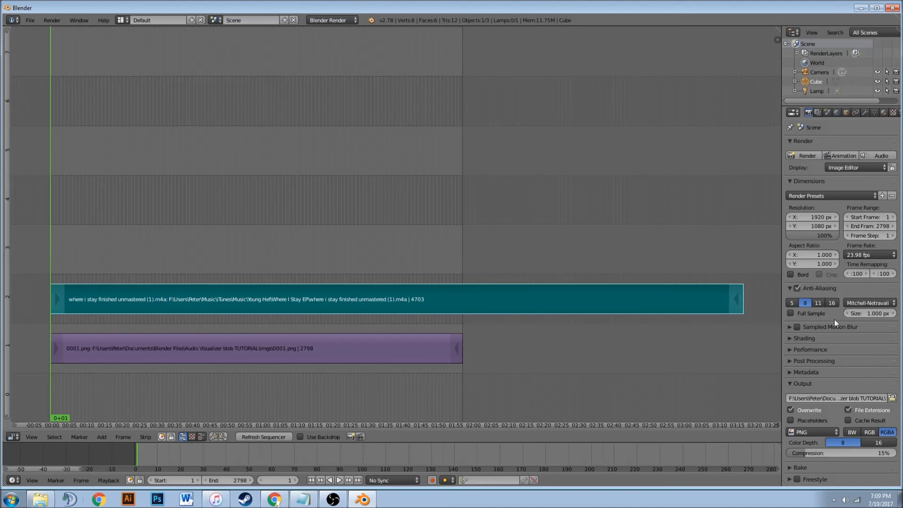
# - Set the render output file format to MPEG, with H.264 encoding and lossless output enabled
pyautogui.click(814, 432)
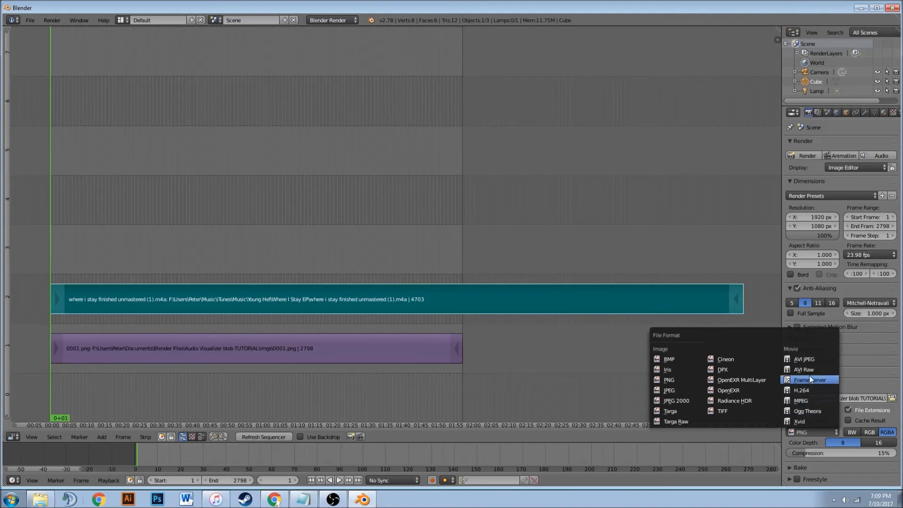
pyautogui.click(809, 401)
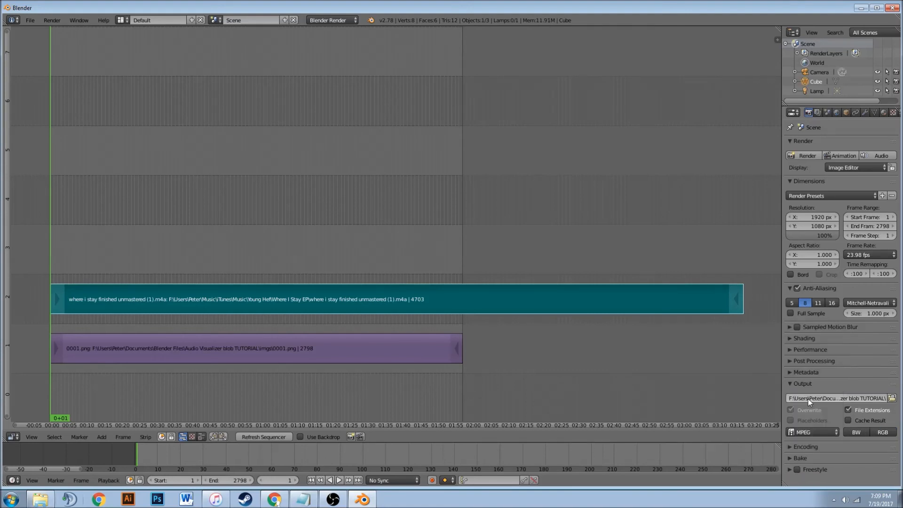
pyautogui.click(806, 447)
pyautogui.scroll(-5, 805, 445)
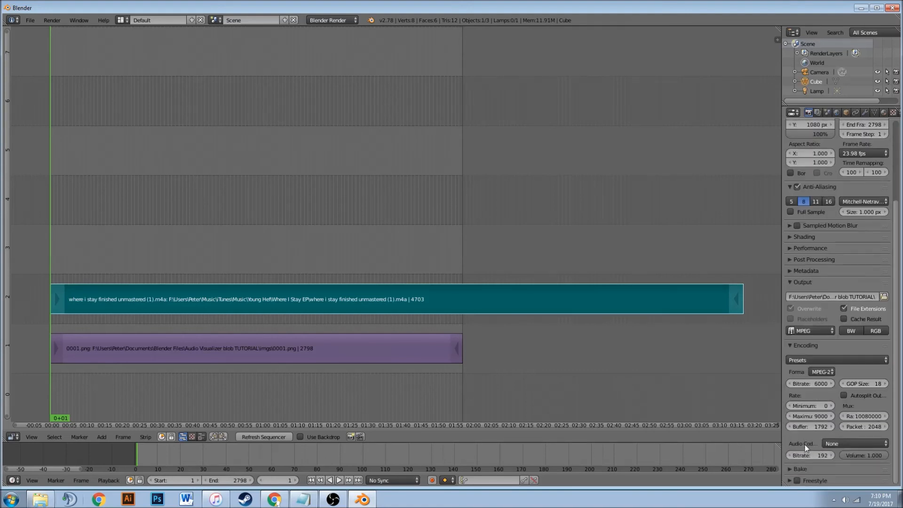
pyautogui.click(821, 372)
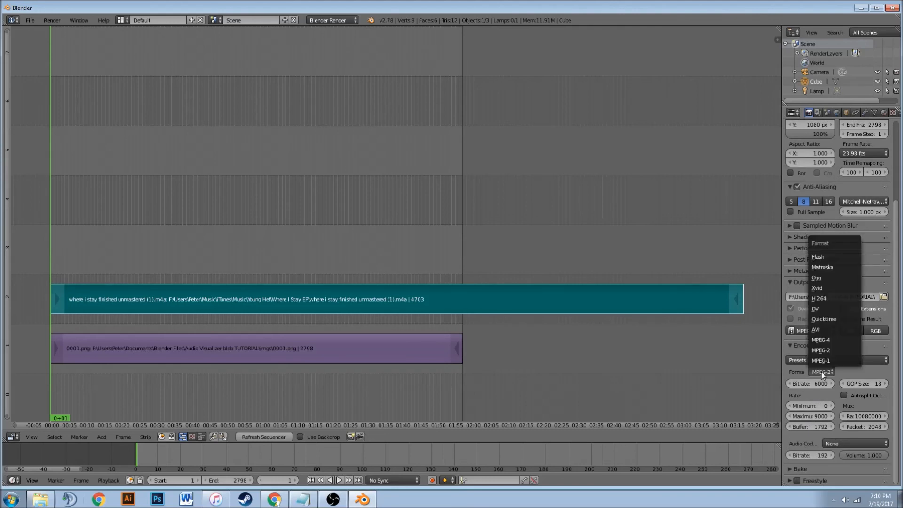
pyautogui.click(826, 298)
pyautogui.click(845, 372)
# - Set the audio codec for the encoded video to AAC
pyautogui.moveTo(781, 368); pyautogui.dragTo(749, 369)
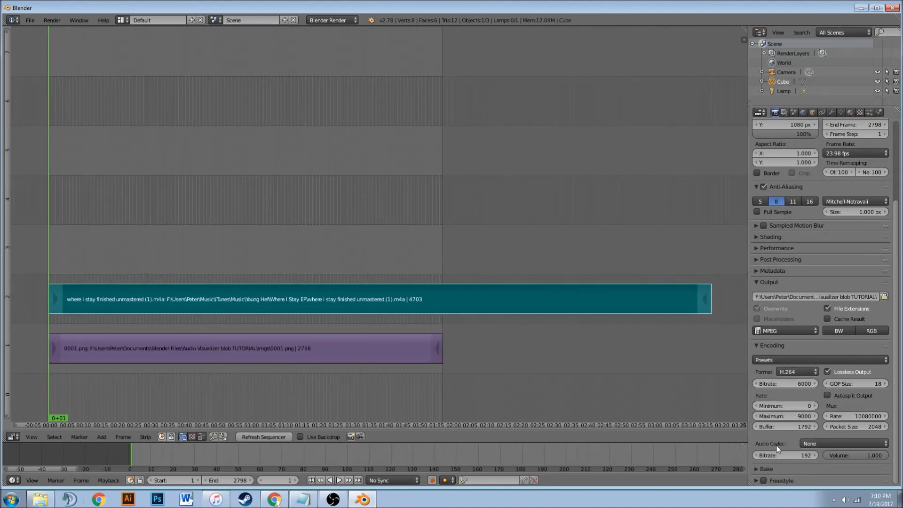
pyautogui.click(820, 443)
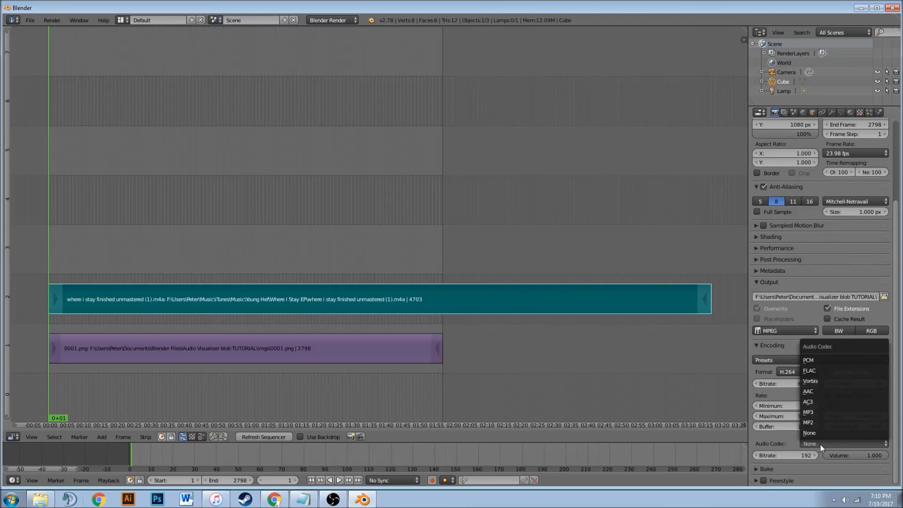
pyautogui.click(817, 394)
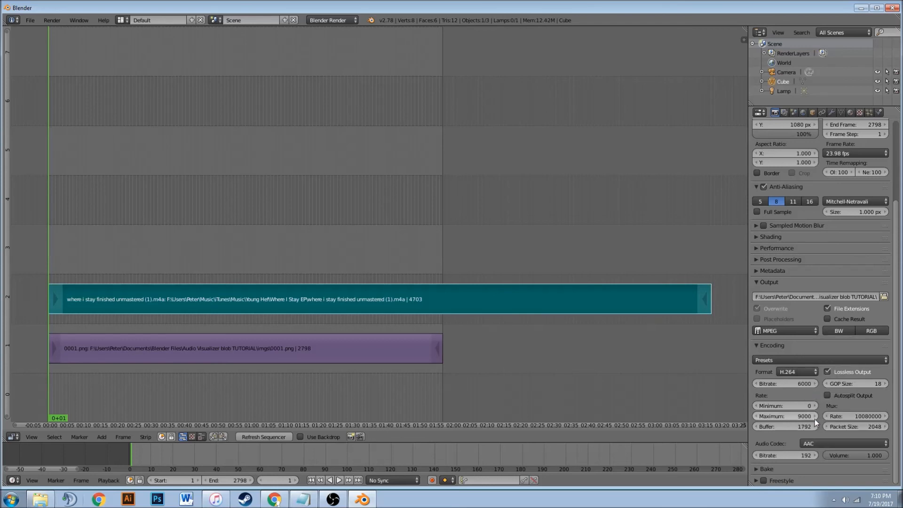
pyautogui.moveTo(749, 432); pyautogui.dragTo(757, 431)
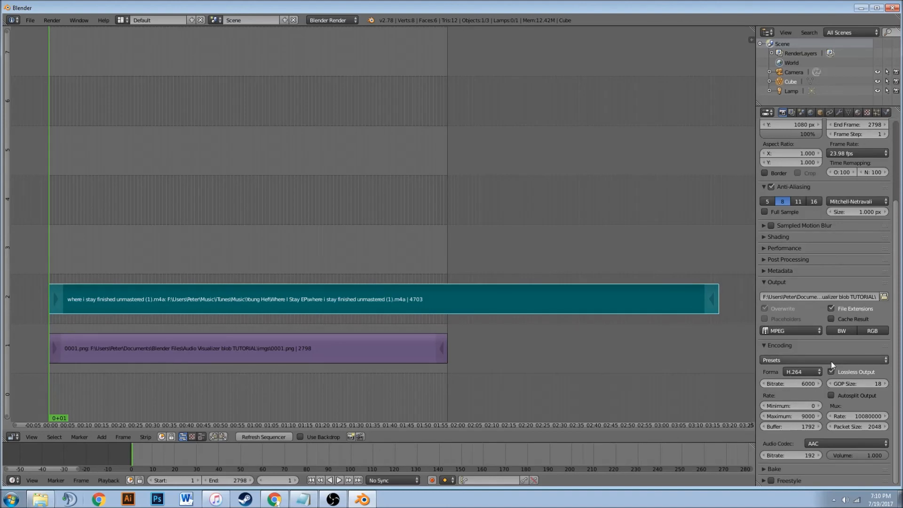
pyautogui.click(837, 448)
pyautogui.click(836, 442)
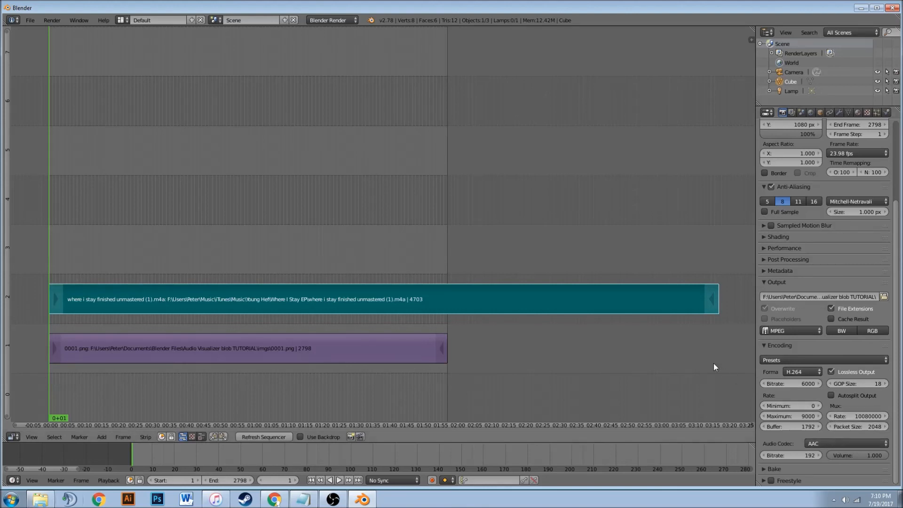
# - Render the image and sound strips as an animation over frames 1 to 2798
pyautogui.scroll(5, 844, 414)
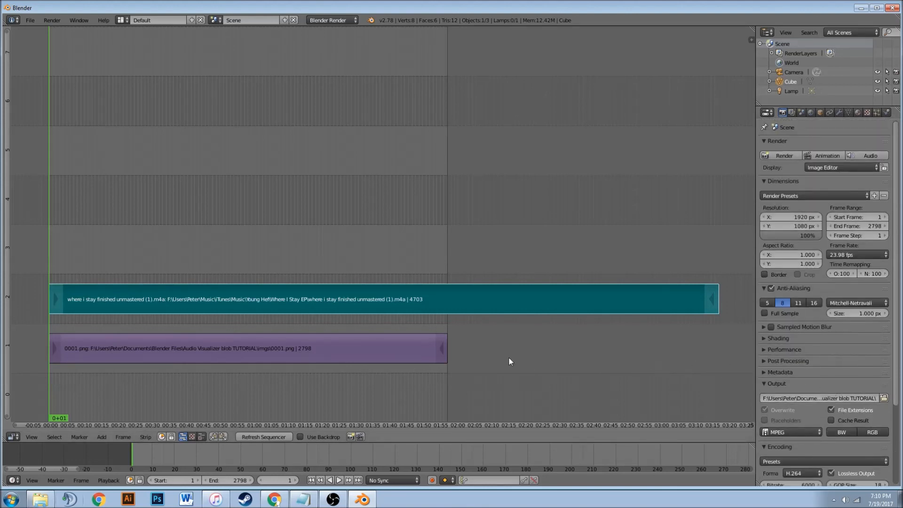
pyautogui.scroll(-3, 482, 367)
pyautogui.scroll(-7, 602, 464)
pyautogui.scroll(-6, 643, 460)
pyautogui.moveTo(693, 454); pyautogui.dragTo(448, 451, button='middle')
pyautogui.scroll(-4, 470, 450)
pyautogui.moveTo(586, 449); pyautogui.dragTo(554, 448, button='middle')
pyautogui.scroll(3, 554, 447)
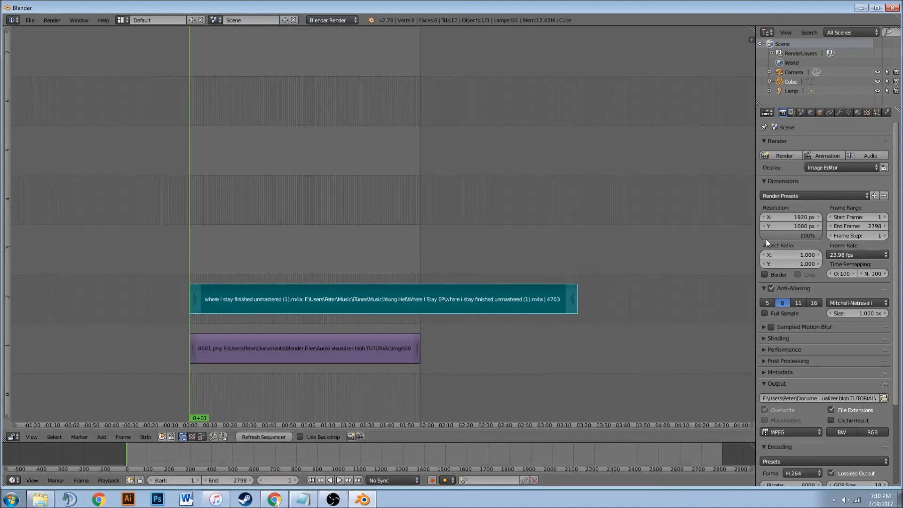
pyautogui.scroll(2, 544, 305)
pyautogui.moveTo(500, 329); pyautogui.dragTo(589, 299, button='middle')
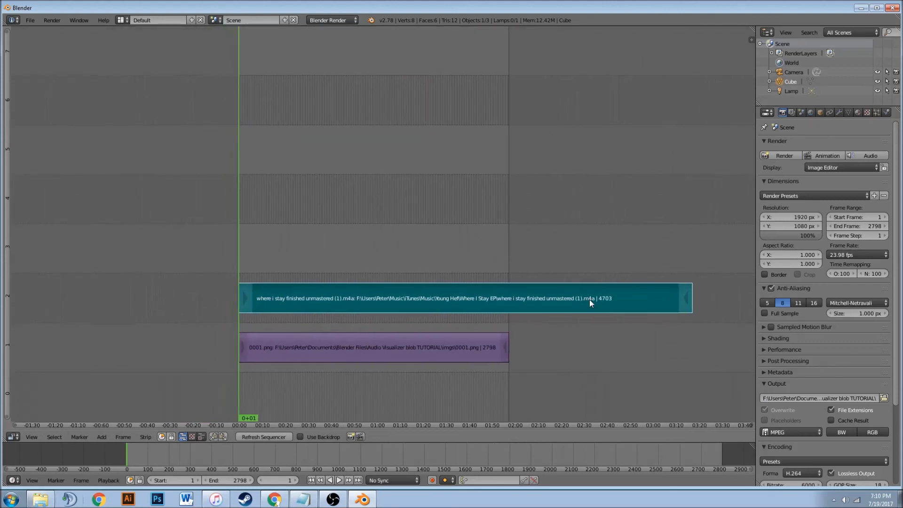
pyautogui.click(826, 157)
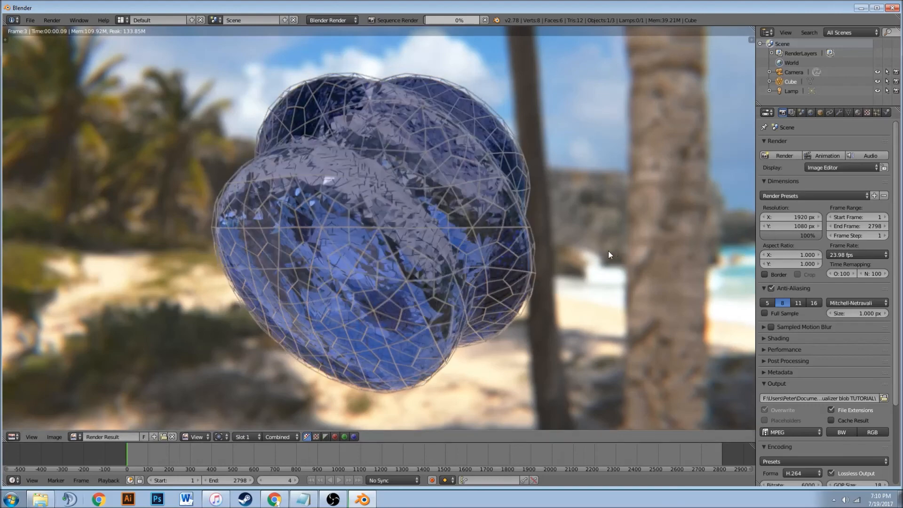
# - Fit the rendered image in view and examine the last frame along with the timeline's frame range
pyautogui.press('Home')
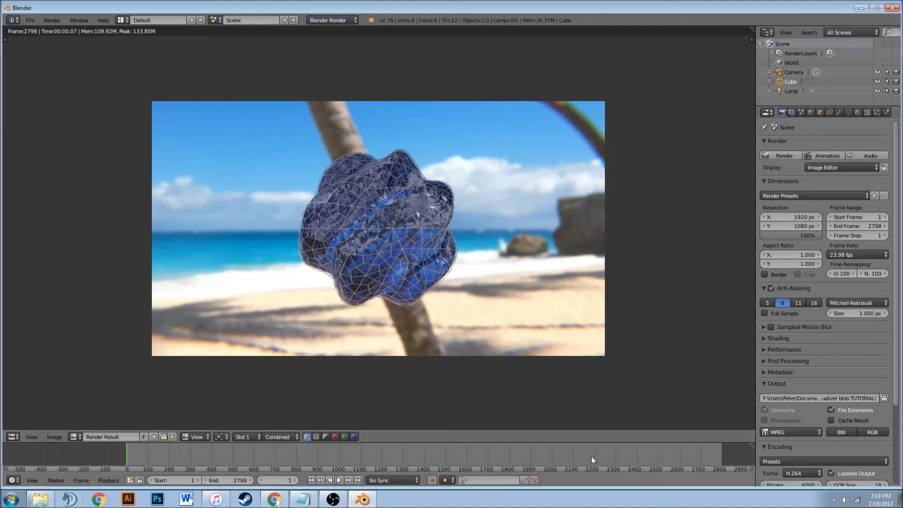
pyautogui.scroll(-2, 591, 456)
pyautogui.moveTo(593, 450)
pyautogui.mouseDown(button='middle')
pyautogui.moveTo(502, 452)
pyautogui.moveTo(594, 449)
pyautogui.mouseUp(button='middle')
pyautogui.scroll(-1, 594, 447)
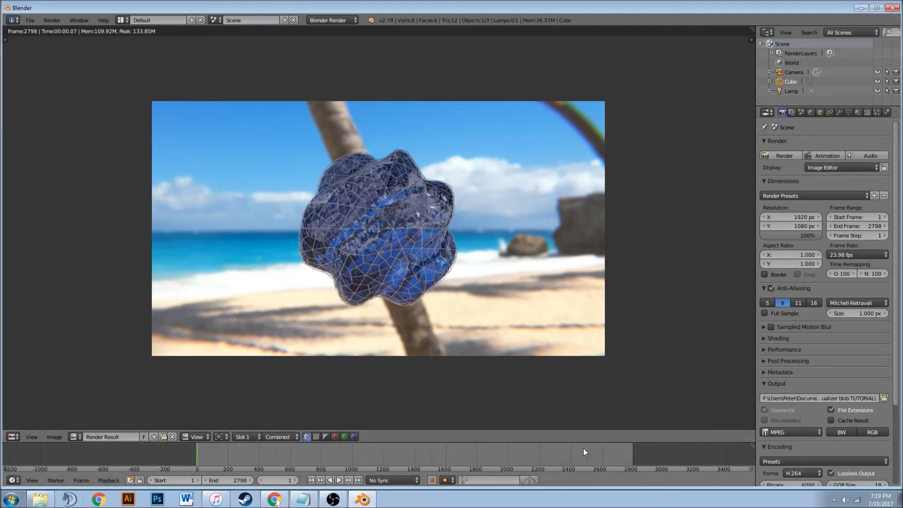
pyautogui.moveTo(451, 452); pyautogui.dragTo(450, 456, button='middle')
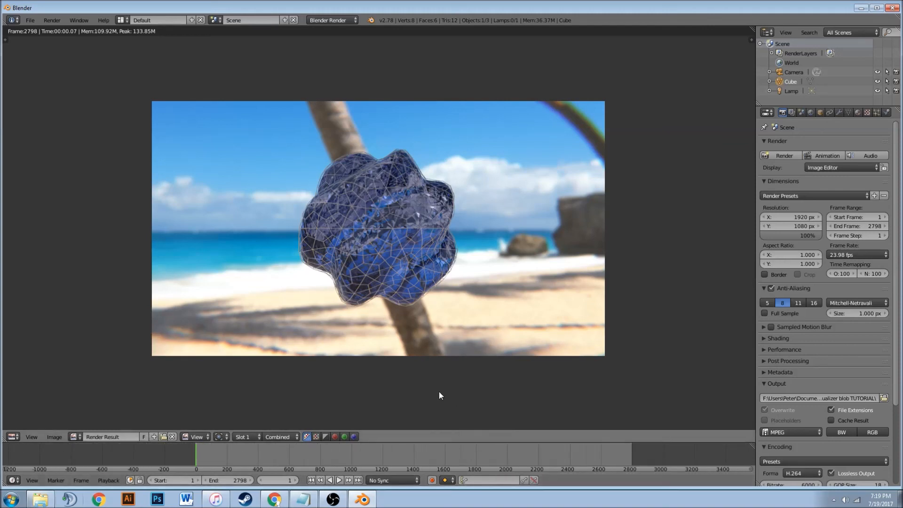
pyautogui.scroll(1, 448, 375)
pyautogui.scroll(-1, 447, 346)
pyautogui.scroll(1, 444, 346)
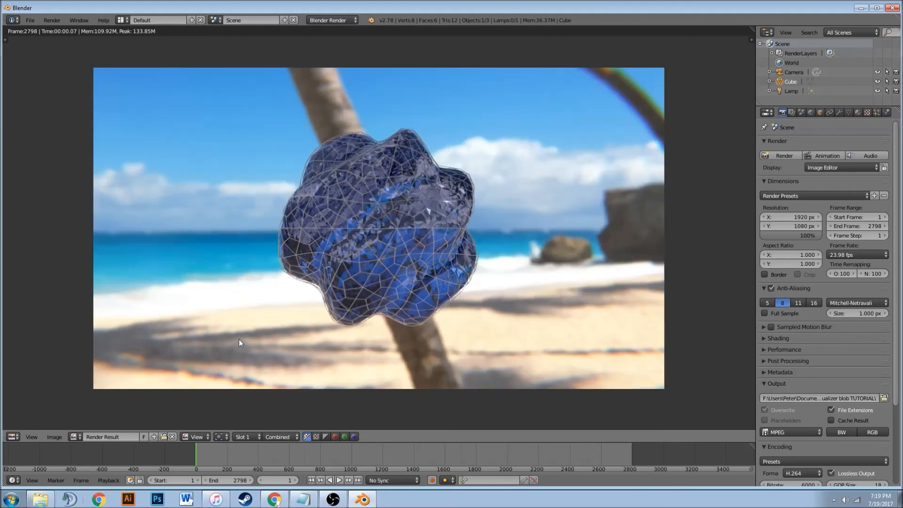
# - Try to save the sequence project as a Blender file
pyautogui.hotkey('ctrl', 's')
pyautogui.click(842, 55)
# - Switch to the file manager, open 0001-2798.avi from the Audio Visualizer blob TUTORIAL folder in Windows Media Player, and maximize the player
pyautogui.click(40, 499)
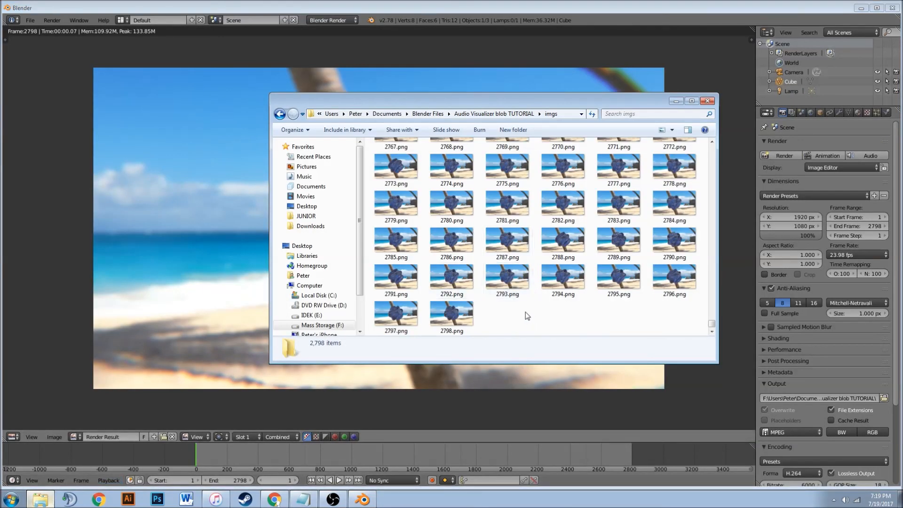
pyautogui.press('BackSpace')
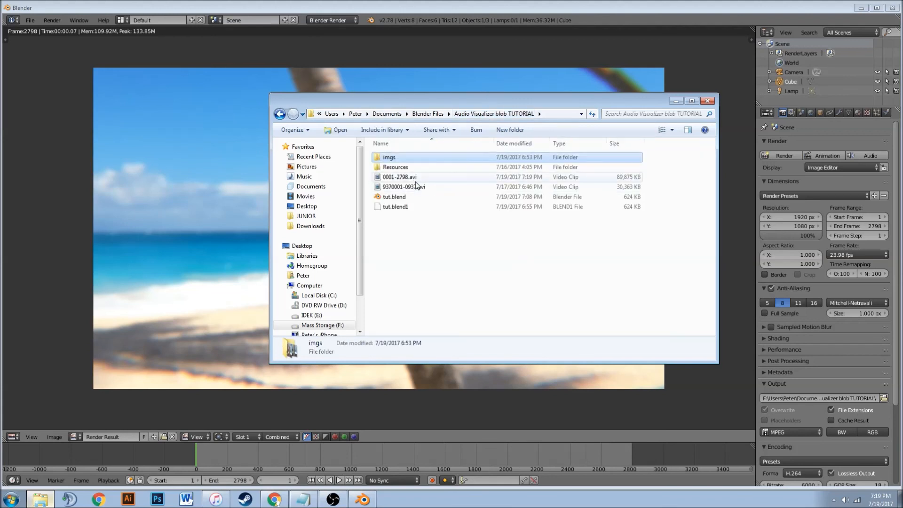
pyautogui.click(424, 179)
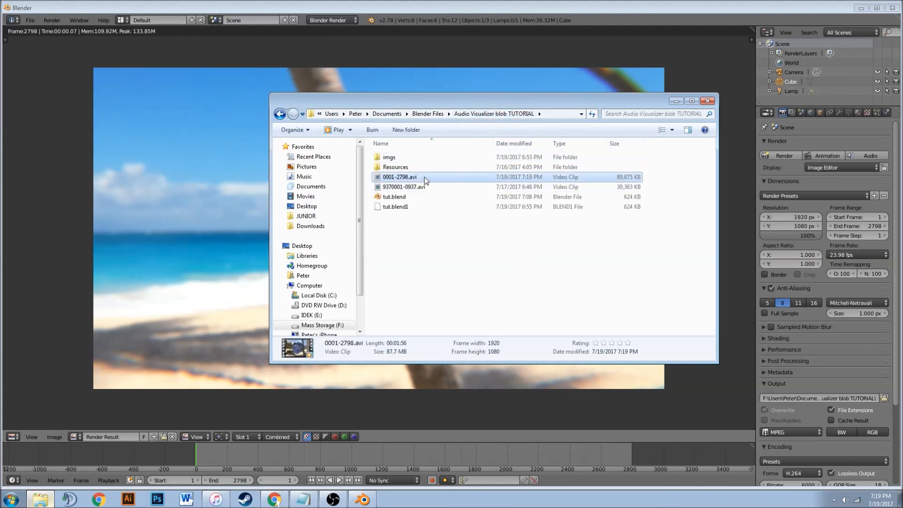
pyautogui.rightClick(424, 177)
pyautogui.moveTo(547, 207)
pyautogui.click(604, 254)
pyautogui.click(423, 8)
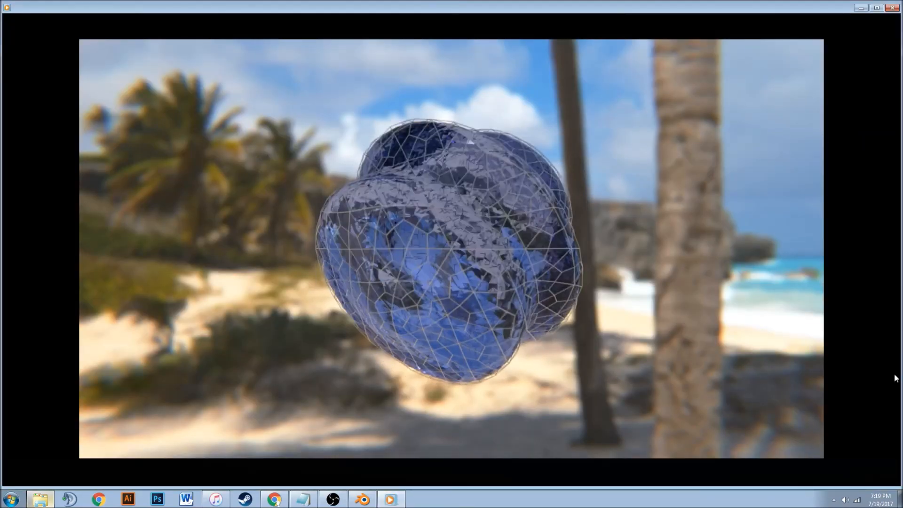
# - Watch the rendered video in full screen, and return to the windowed player
pyautogui.click(889, 470)
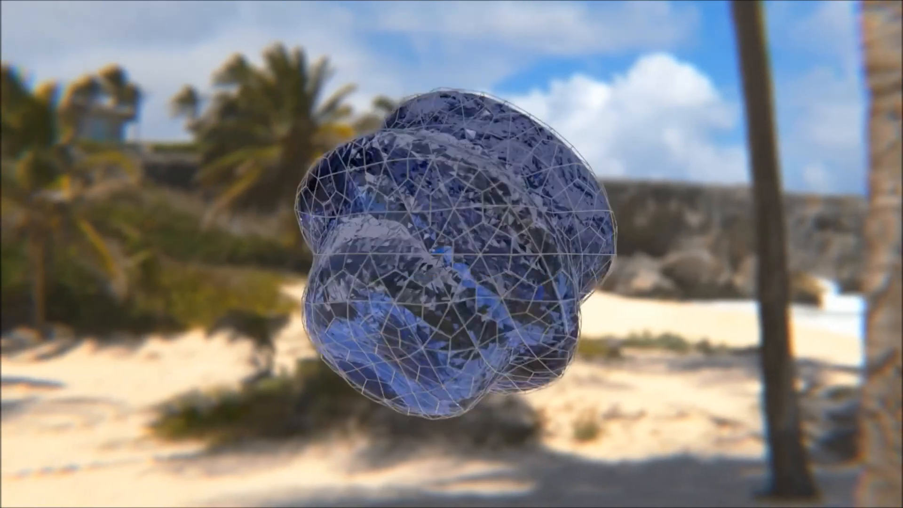
pyautogui.moveTo(884, 327)
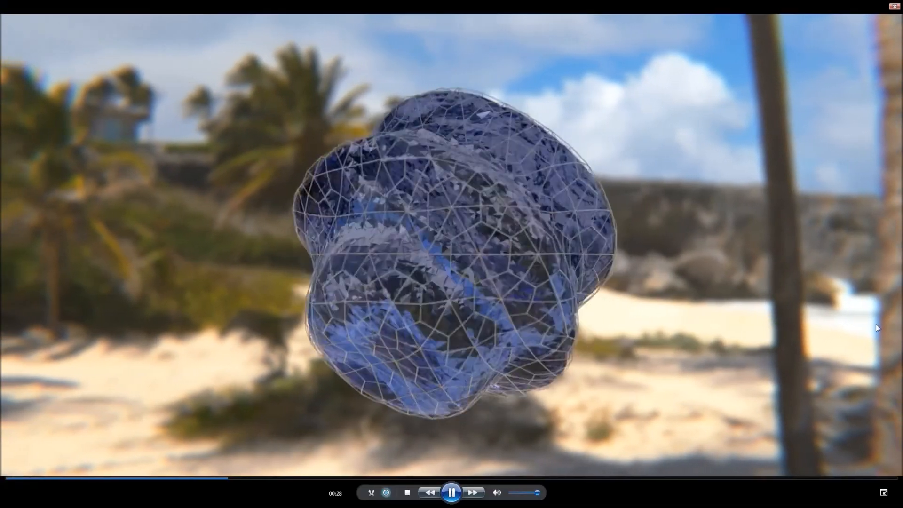
pyautogui.press('Escape')
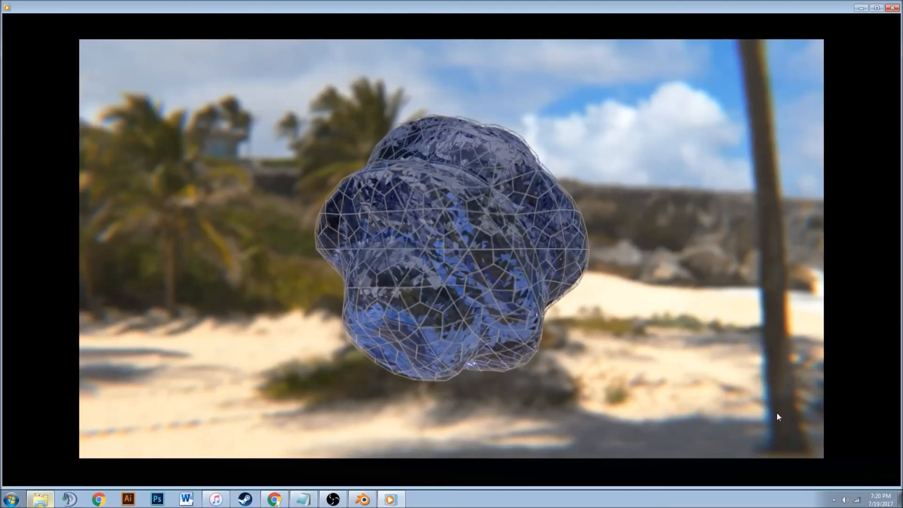